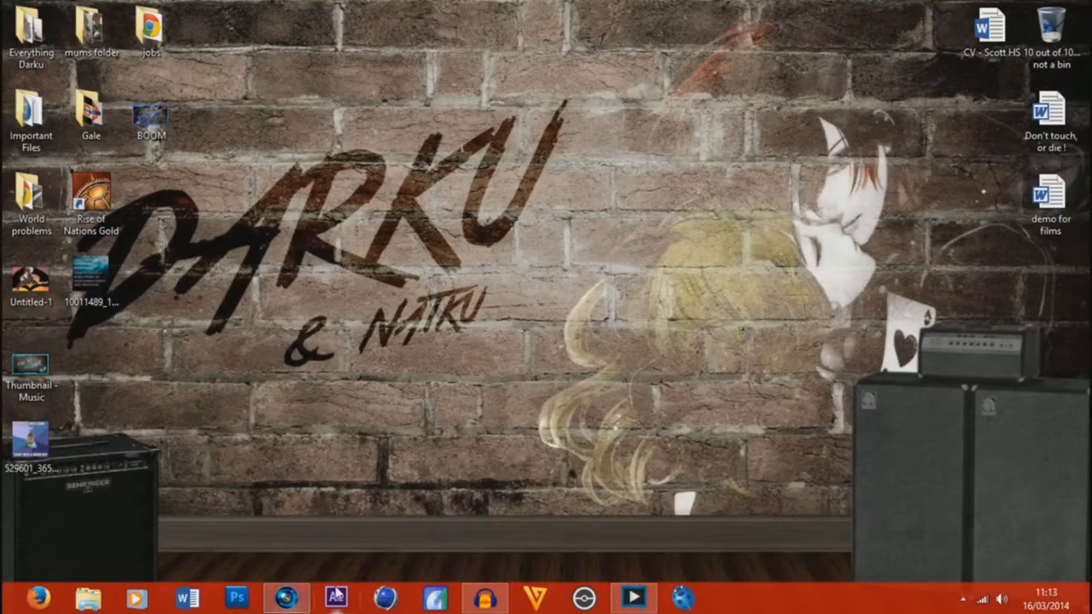
# Step: Open the Everything Darku folder from the desktop
pyautogui.click(286, 597)
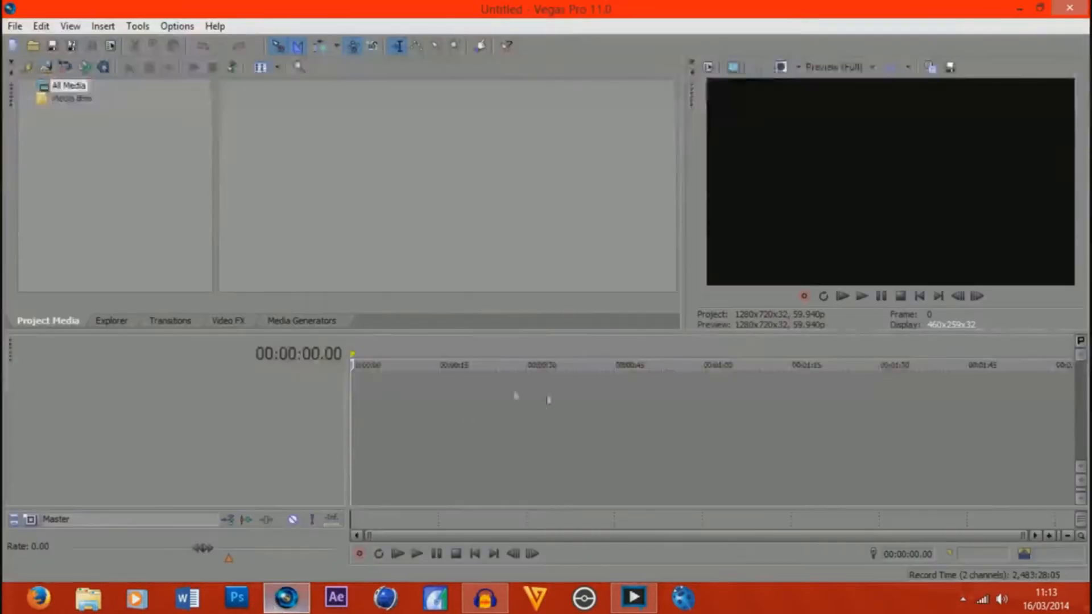
pyautogui.click(290, 597)
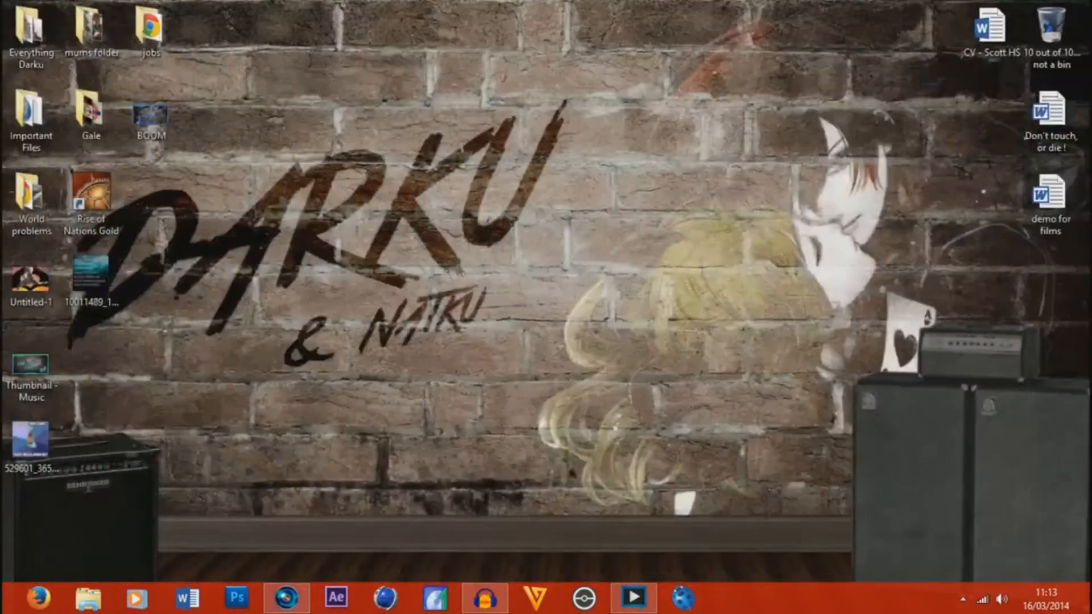
pyautogui.doubleClick(33, 35)
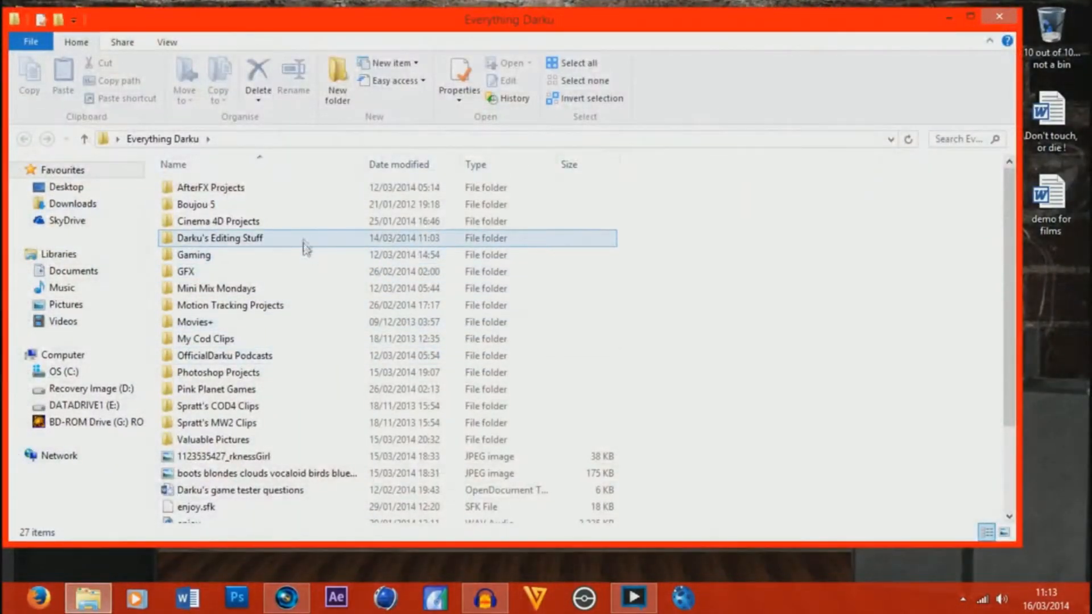
pyautogui.click(268, 442)
pyautogui.doubleClick(268, 443)
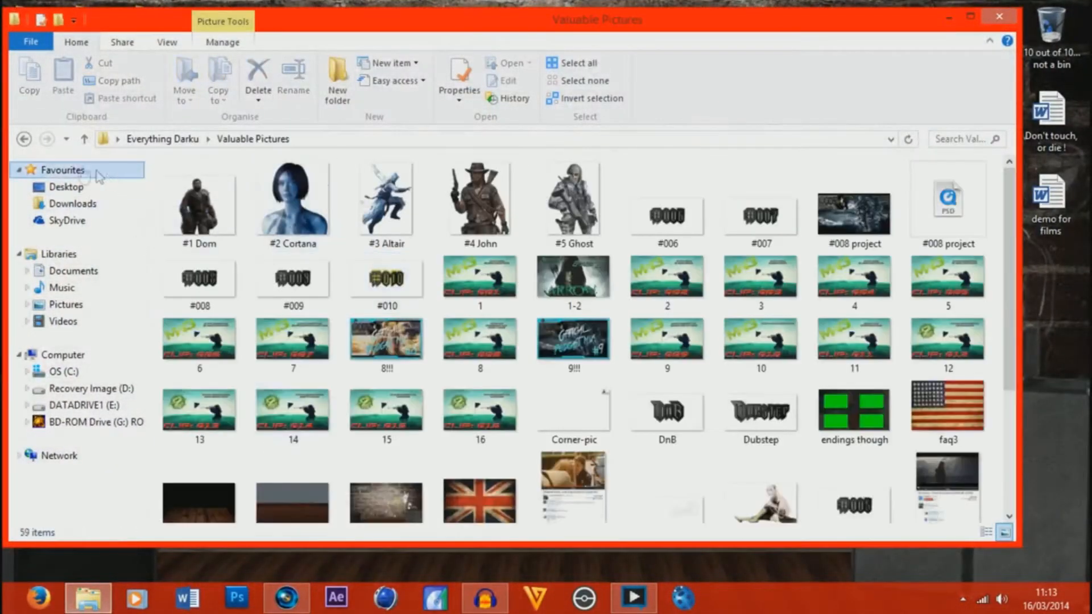
pyautogui.click(25, 139)
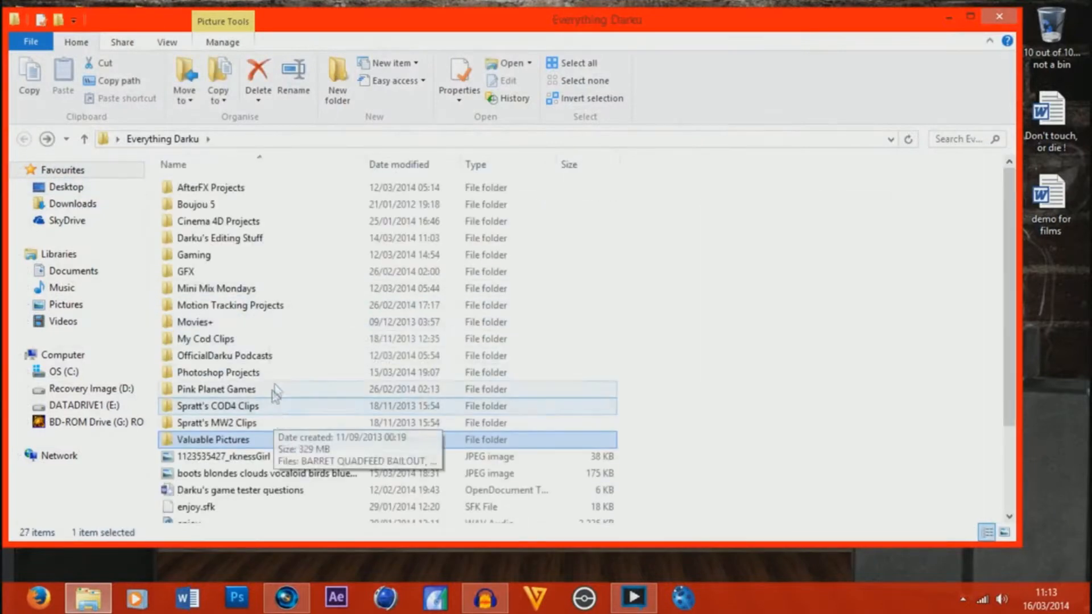
# Step: Add the Mini Mix Mondays image from the Photoshop Projects folder to the Vegas Pro timeline as a video track
pyautogui.click(277, 375)
pyautogui.doubleClick(276, 374)
pyautogui.moveTo(804, 203); pyautogui.dragTo(340, 438)
# Step: Extend the still image on the timeline to about 1 minute 10 seconds and close the Photoshop Projects folder
pyautogui.moveTo(380, 401); pyautogui.dragTo(765, 401)
pyautogui.click(491, 408)
pyautogui.moveTo(490, 365); pyautogui.dragTo(454, 364)
pyautogui.click(1018, 9)
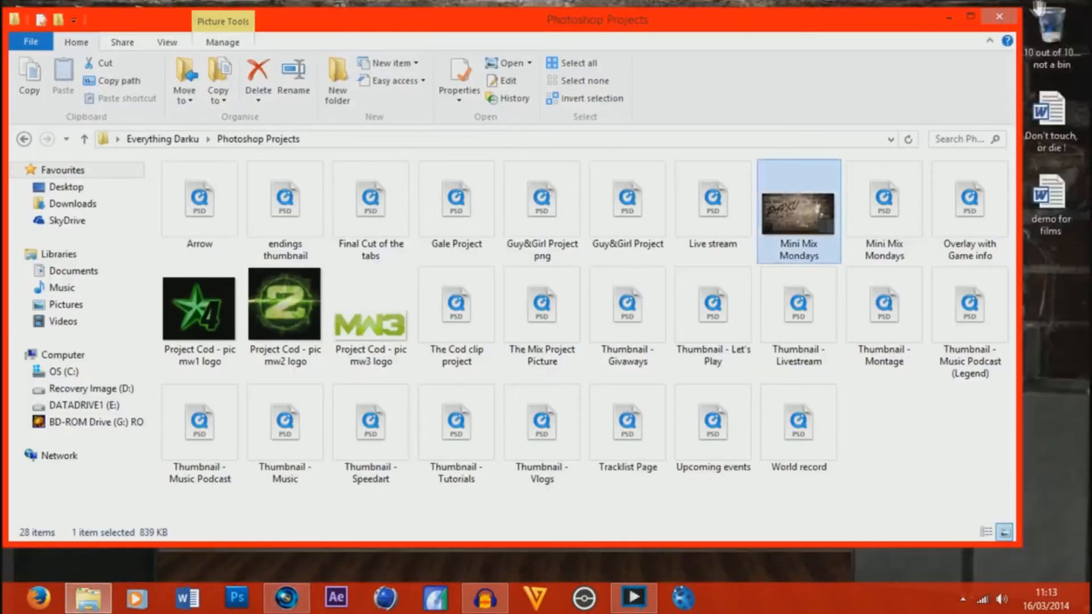
pyautogui.click(1007, 20)
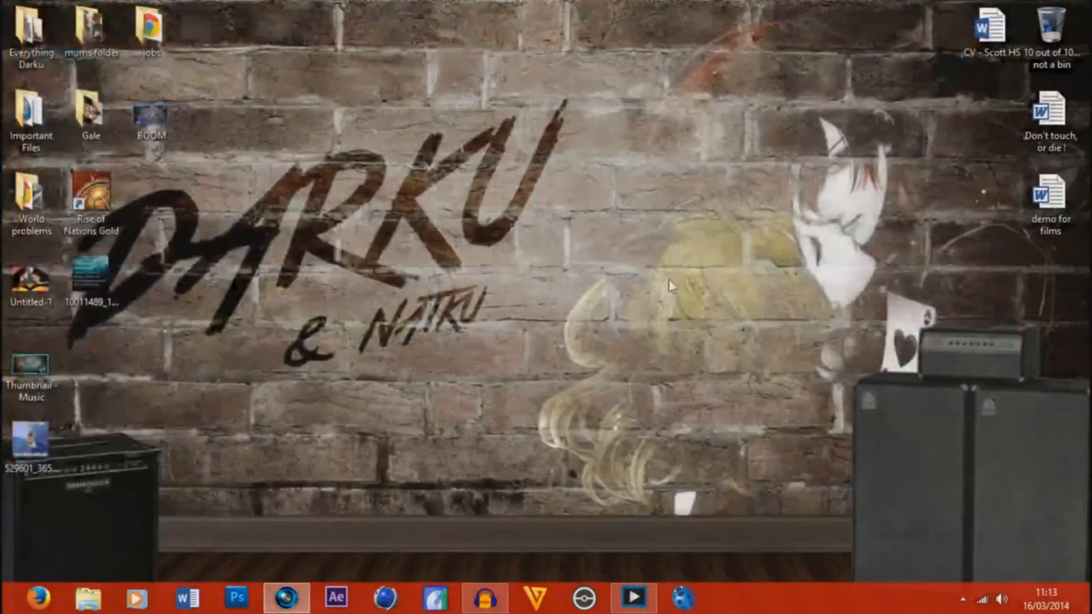
pyautogui.click(298, 592)
pyautogui.click(374, 394)
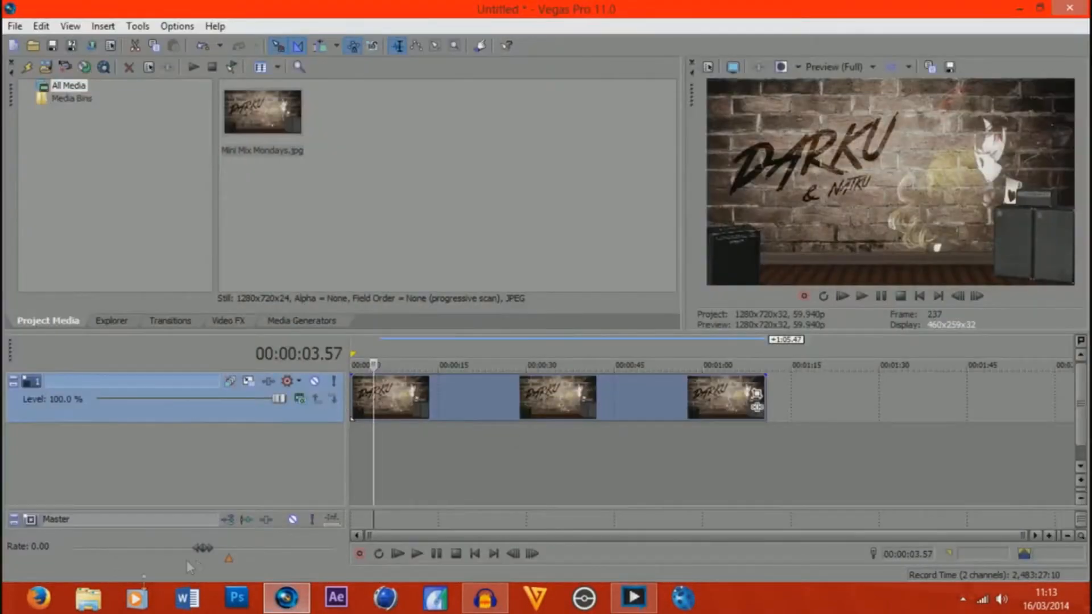
# Step: Add the song "Fred V & Grafix - Games People Play" from OfficialDarku Podcasts, Podcast #008 DnB, to the timeline below the image
pyautogui.click(88, 597)
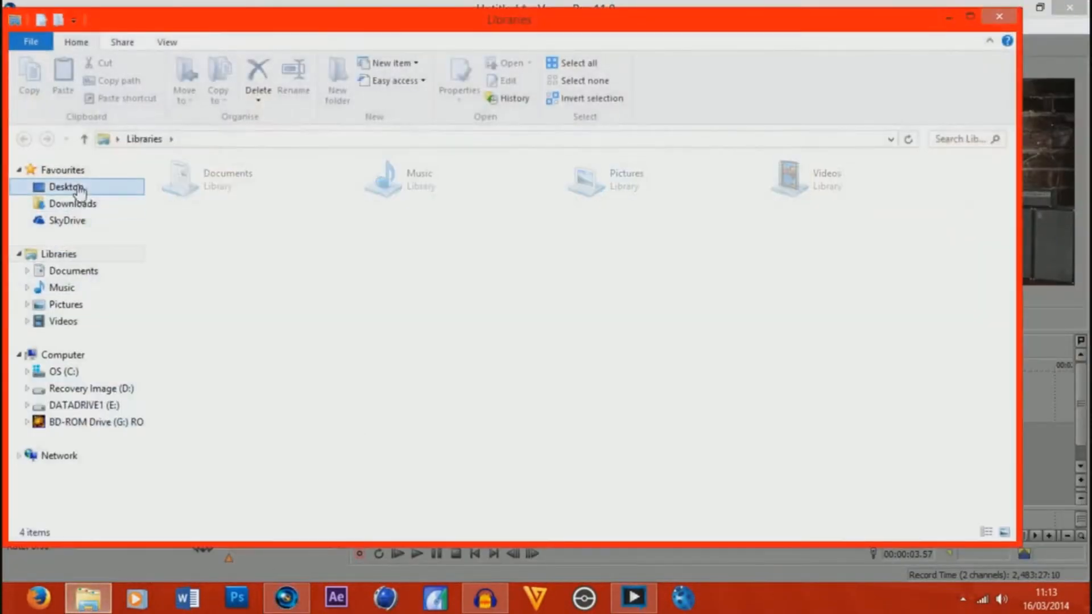
pyautogui.click(79, 191)
pyautogui.doubleClick(777, 213)
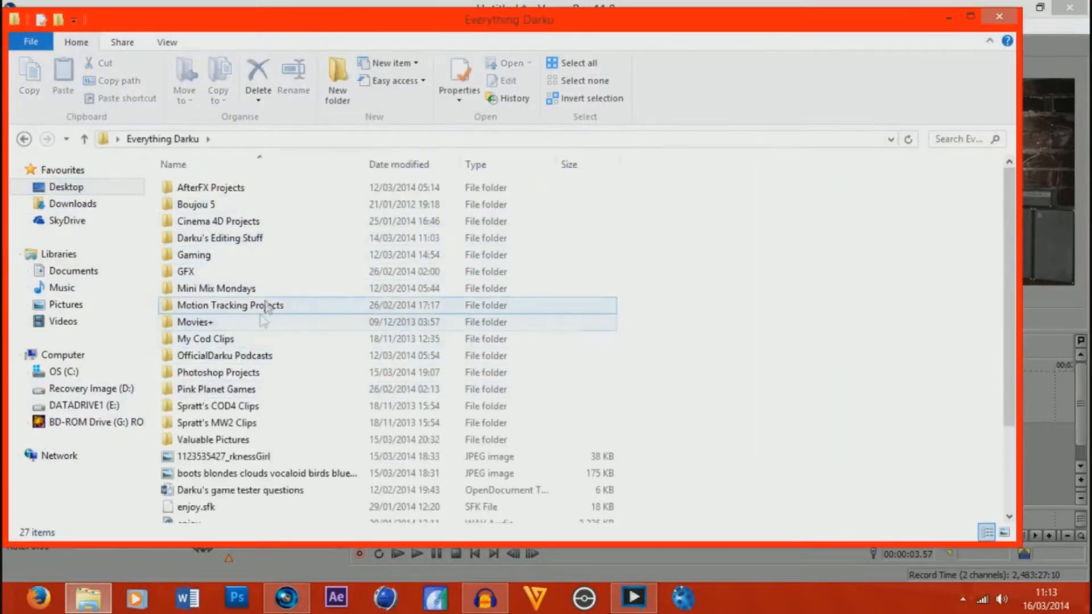
pyautogui.click(271, 357)
pyautogui.doubleClick(271, 356)
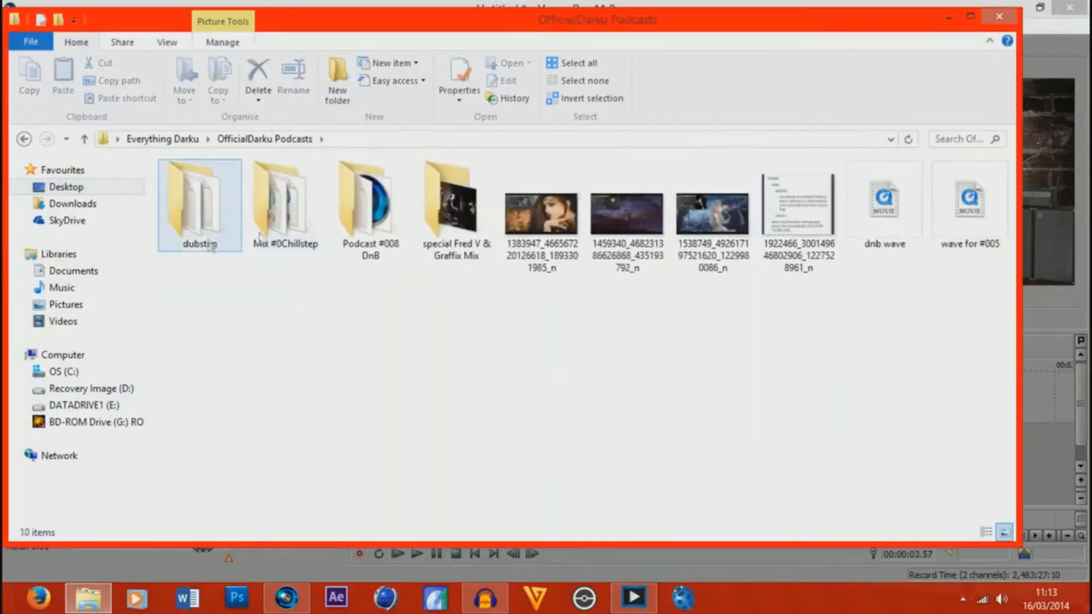
pyautogui.click(342, 228)
pyautogui.doubleClick(340, 227)
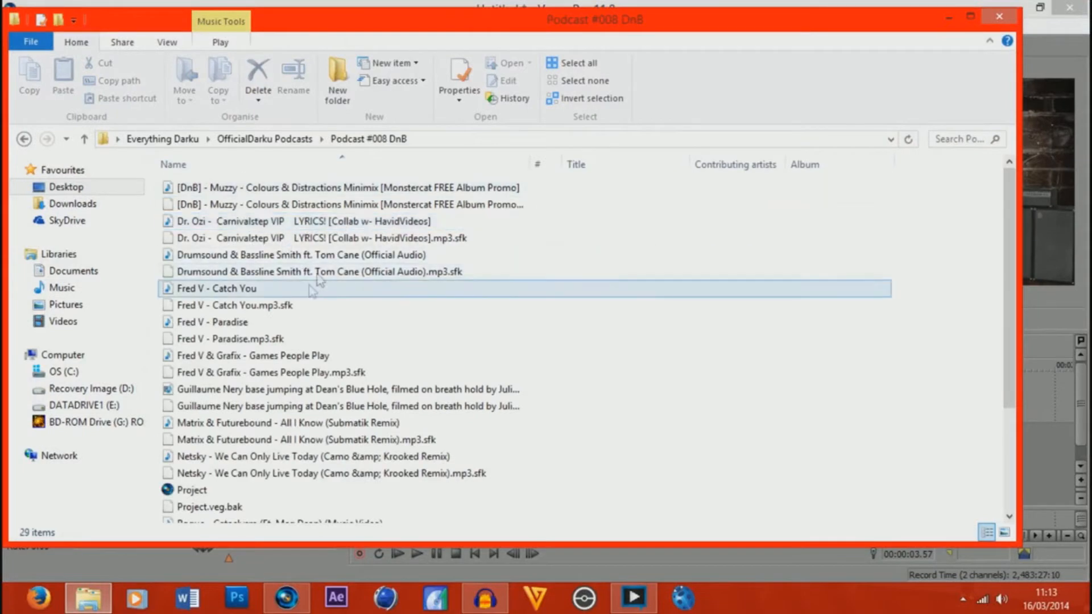
pyautogui.click(288, 291)
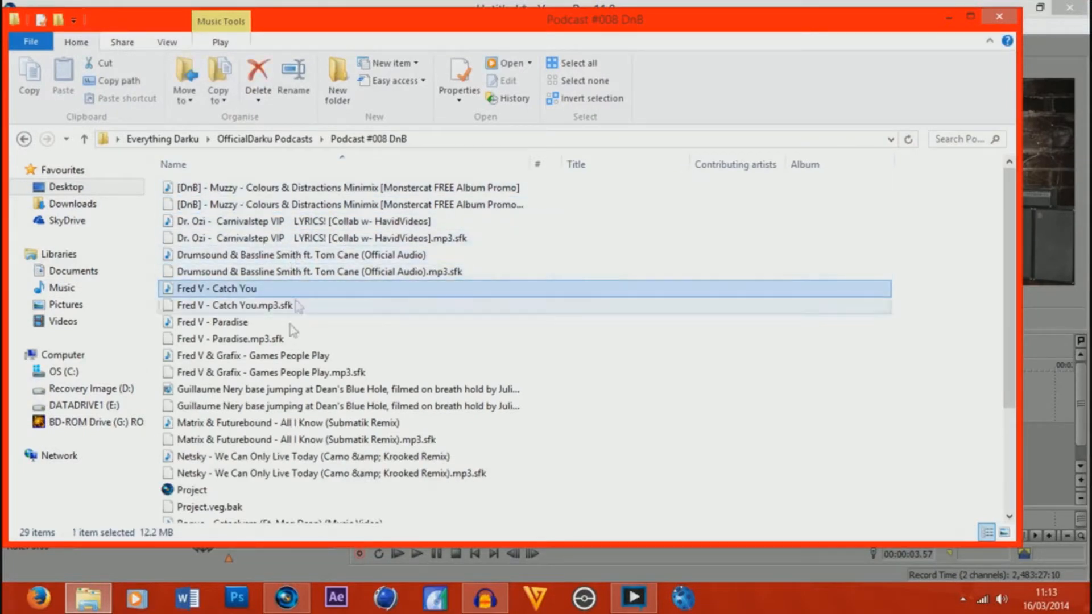
pyautogui.moveTo(283, 362); pyautogui.dragTo(362, 455)
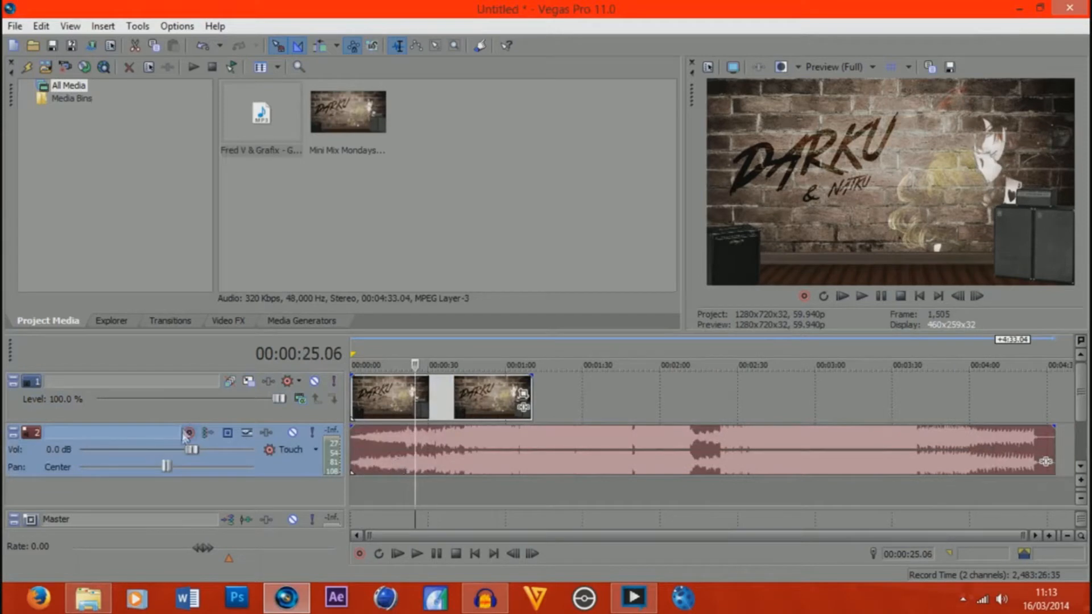
# Step: Lower the audio track's volume to -46.0 dB and listen to the song from about 00:00:41
pyautogui.moveTo(193, 449); pyautogui.dragTo(90, 450)
pyautogui.press('space')
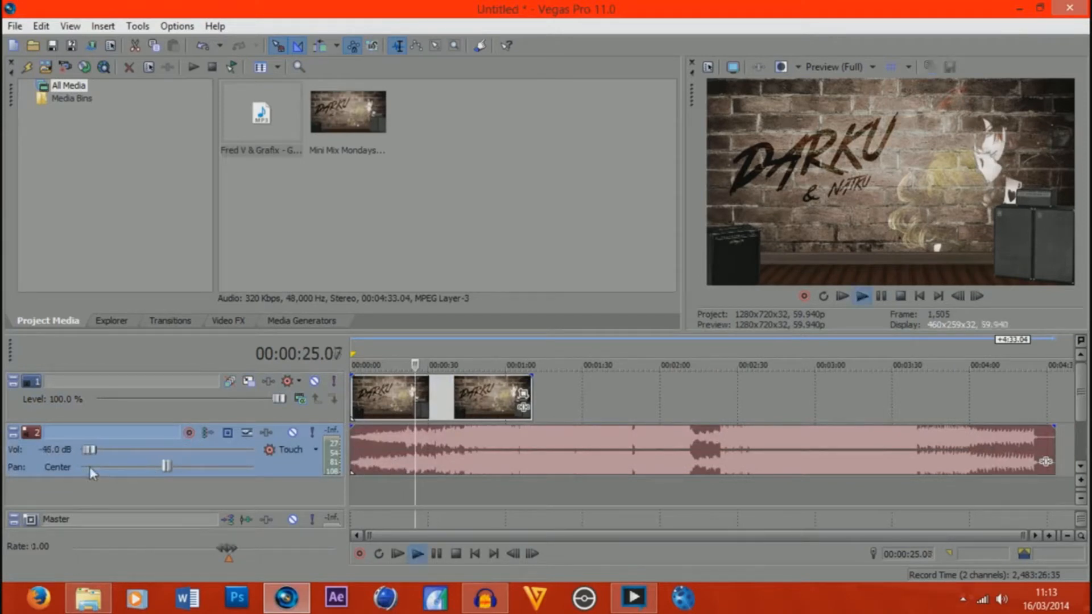
pyautogui.click(458, 447)
pyautogui.press('space')
pyautogui.scroll(3, 510, 439)
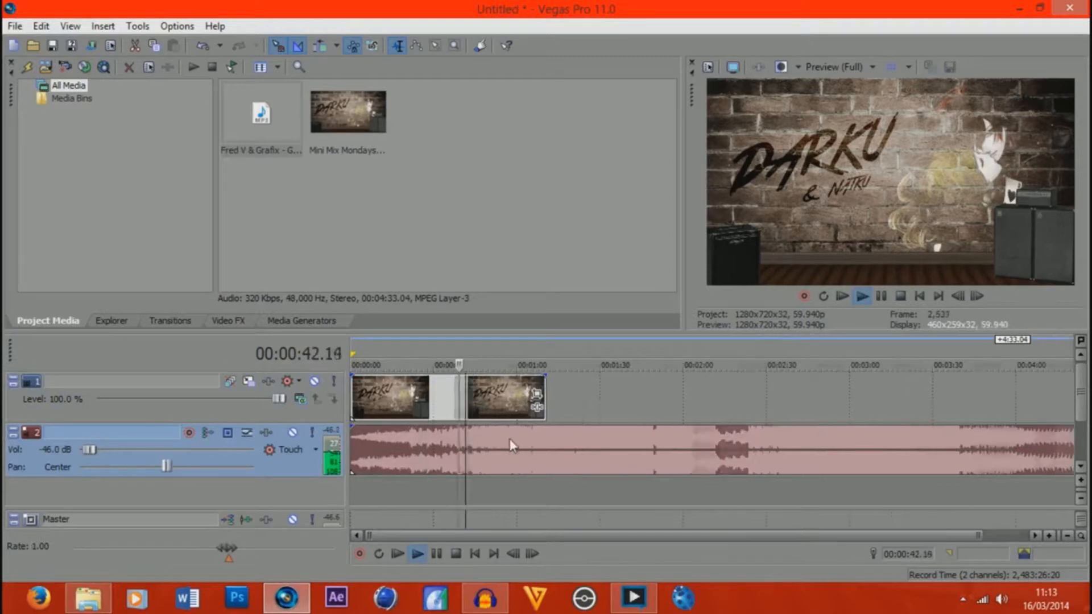
pyautogui.scroll(2, 511, 439)
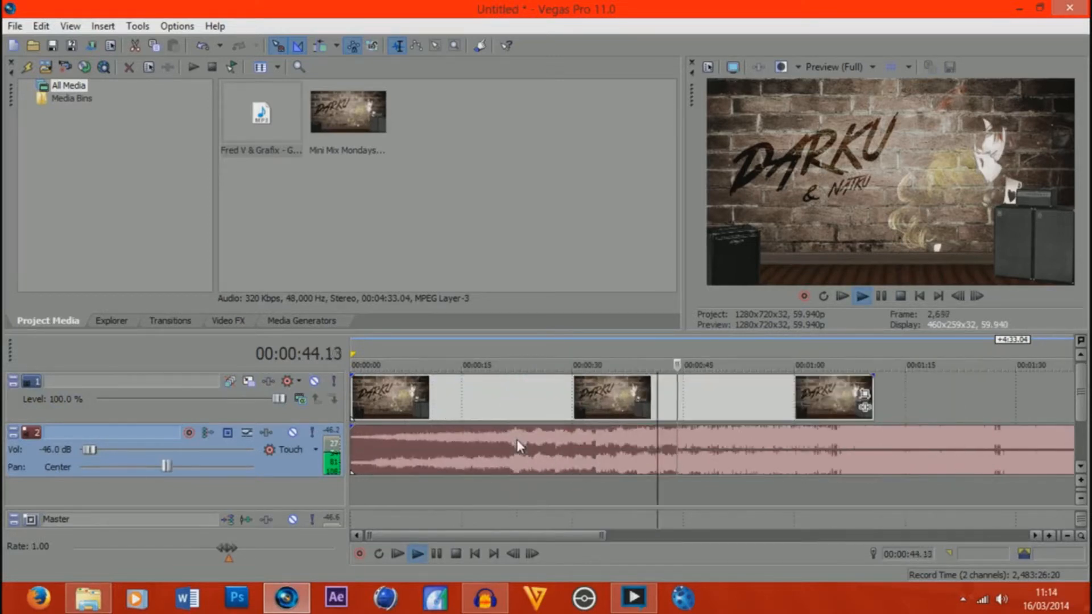
pyautogui.press('space')
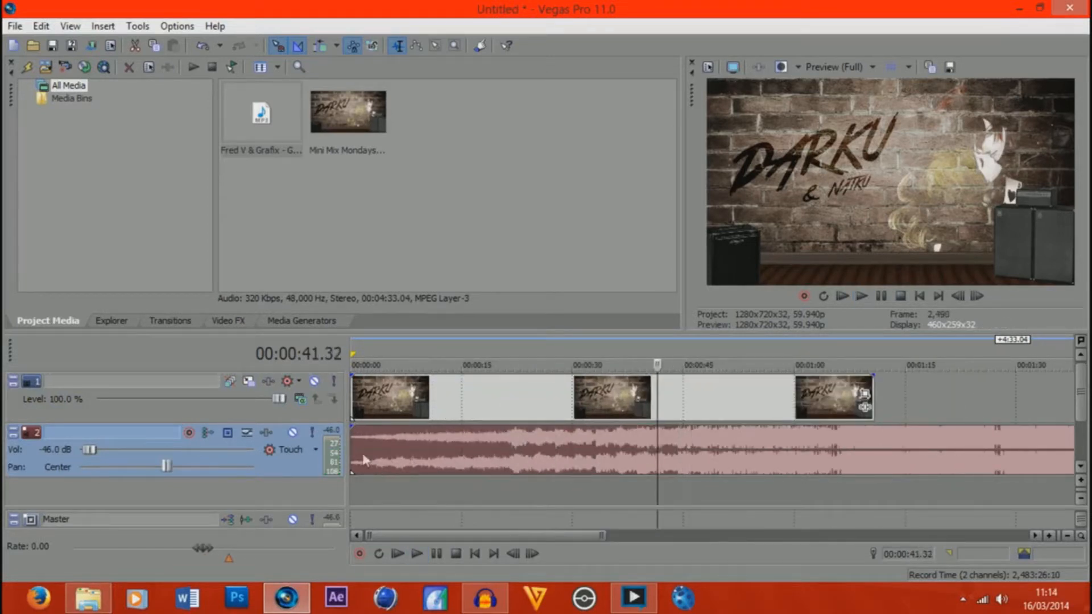
# Step: Trim the song's beginning up to about 00:00:37 and listen to the parts around 00:01:01 and 00:01:05
pyautogui.moveTo(352, 449); pyautogui.dragTo(625, 473)
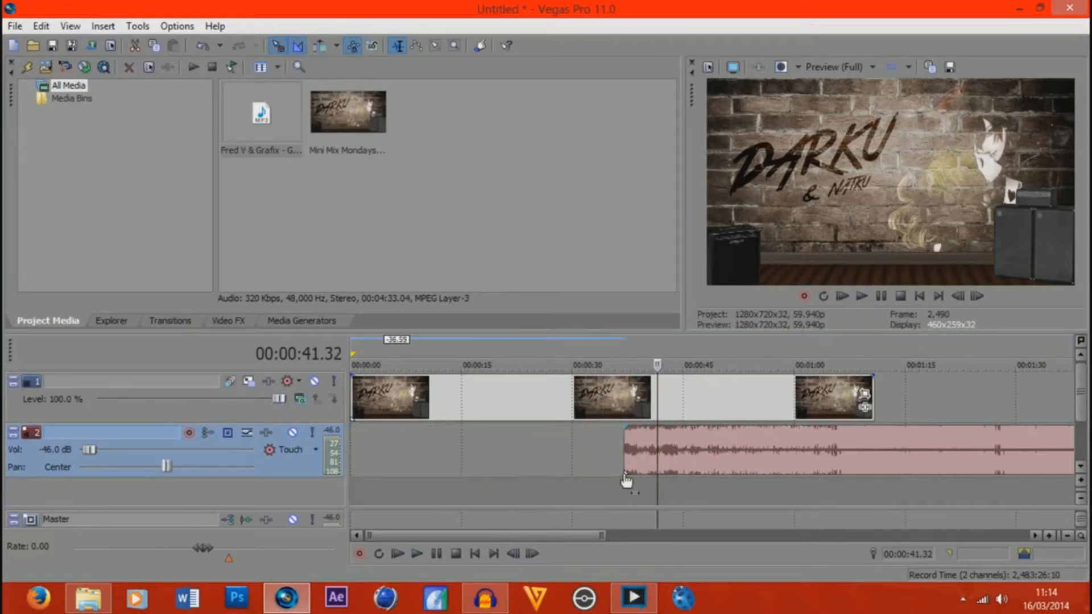
pyautogui.press('space')
pyautogui.click(806, 342)
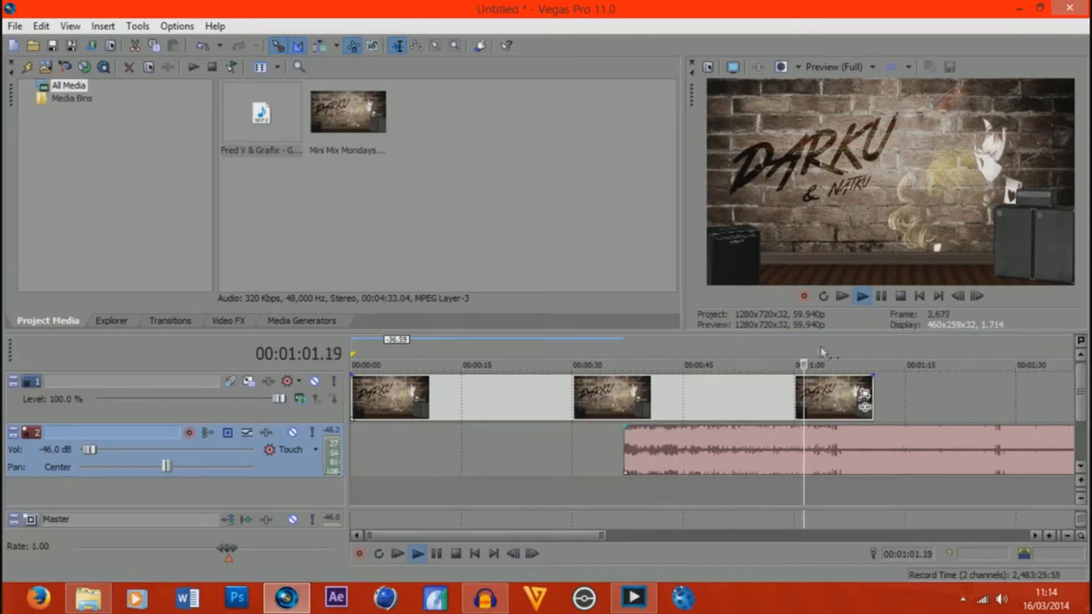
pyautogui.click(838, 352)
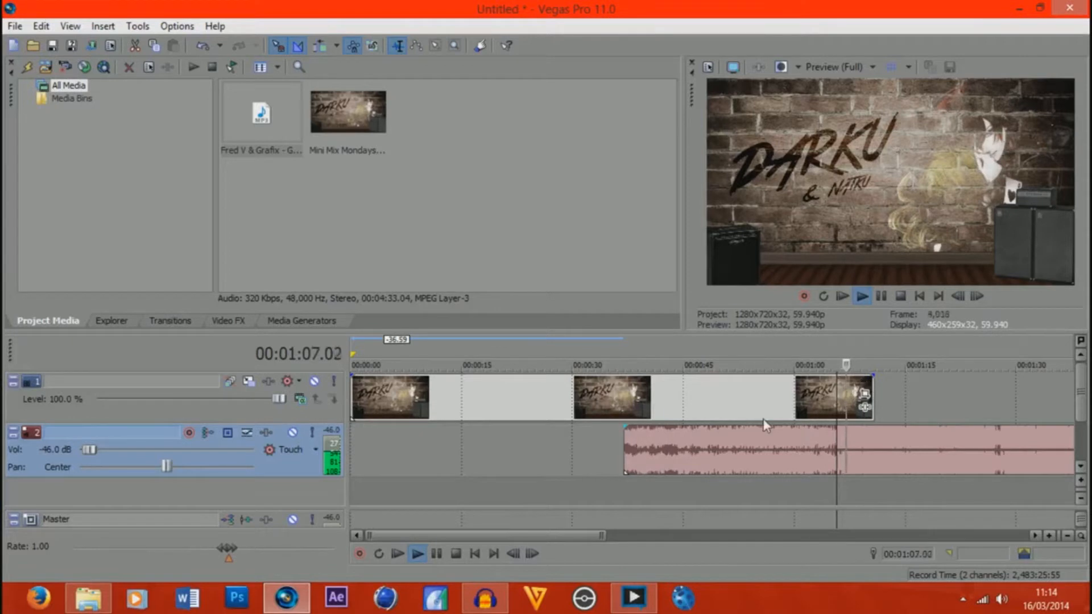
pyautogui.press('space')
# Step: Move the trimmed song to the timeline start and give it a fade-in of about 8 seconds with a slow-rising curve
pyautogui.moveTo(638, 457); pyautogui.dragTo(405, 429)
pyautogui.rightClick(405, 430)
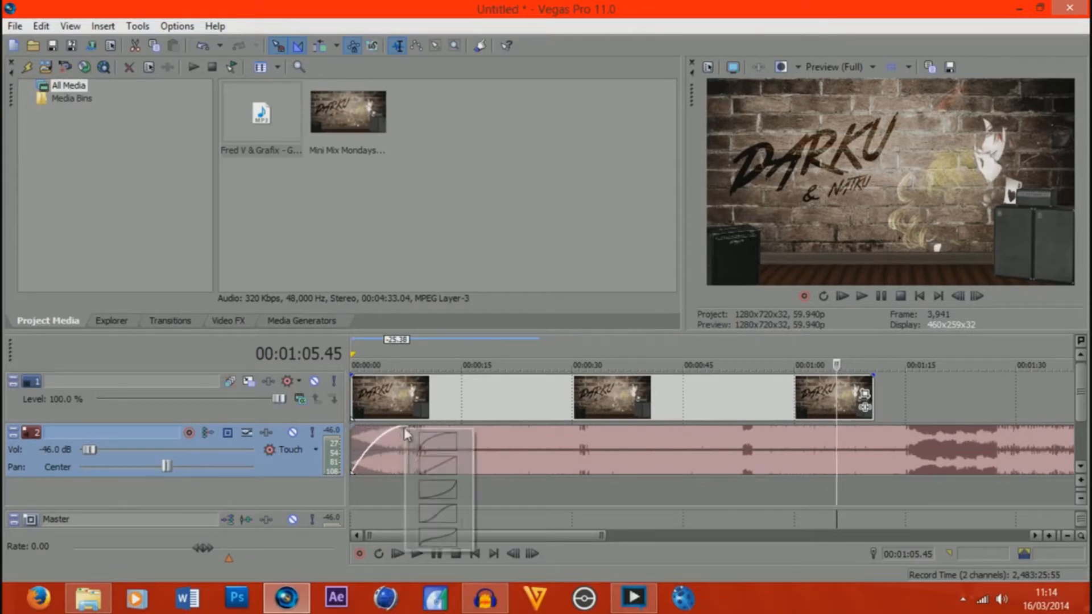
pyautogui.click(437, 497)
# Step: Raise the audio track's volume to -35.9 dB and play the song from near its start
pyautogui.moveTo(89, 449); pyautogui.dragTo(100, 449)
pyautogui.press('space')
pyautogui.click(356, 440)
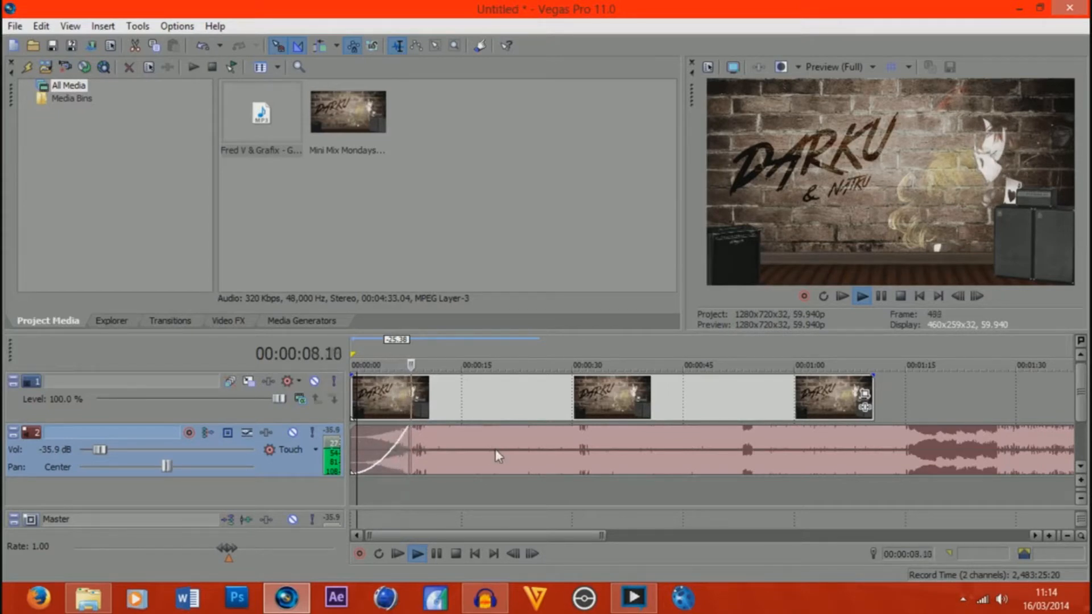
# Step: Place markers on the song's beats during playback, from about 00:00:10 to 00:00:31, and stop playback
pyautogui.press('m')
pyautogui.press('m')
pyautogui.press('m')
pyautogui.press('m')
pyautogui.press('m')
pyautogui.press('m')
pyautogui.press('m')
pyautogui.press('m')
pyautogui.press('m')
pyautogui.press('m')
pyautogui.press('m')
pyautogui.press('m')
pyautogui.press('m')
pyautogui.press('m')
pyautogui.press('m')
pyautogui.press('m')
pyautogui.press('m')
pyautogui.press('m')
pyautogui.press('m')
pyautogui.press('m')
pyautogui.press('m')
pyautogui.press('m')
pyautogui.press('m')
pyautogui.press('m')
pyautogui.press('m')
pyautogui.press('m')
pyautogui.press('m')
pyautogui.press('m')
pyautogui.press('m')
pyautogui.press('m')
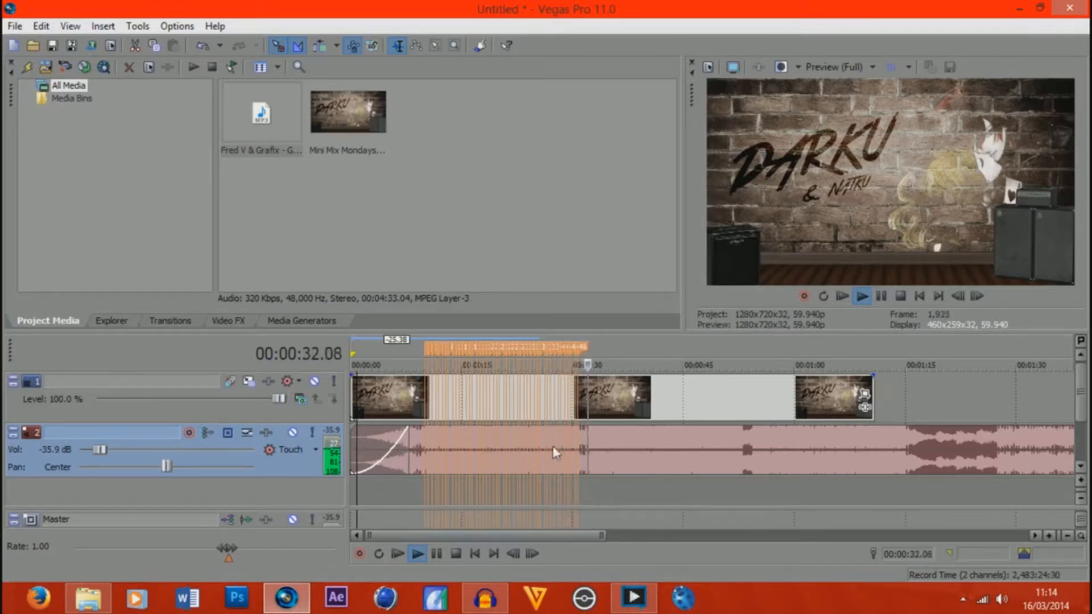
pyautogui.press('space')
# Step: Set a loop region of about 6.5 seconds starting near 00:00:36 and add a marker at 00:00:04.08
pyautogui.moveTo(411, 353); pyautogui.dragTo(663, 355)
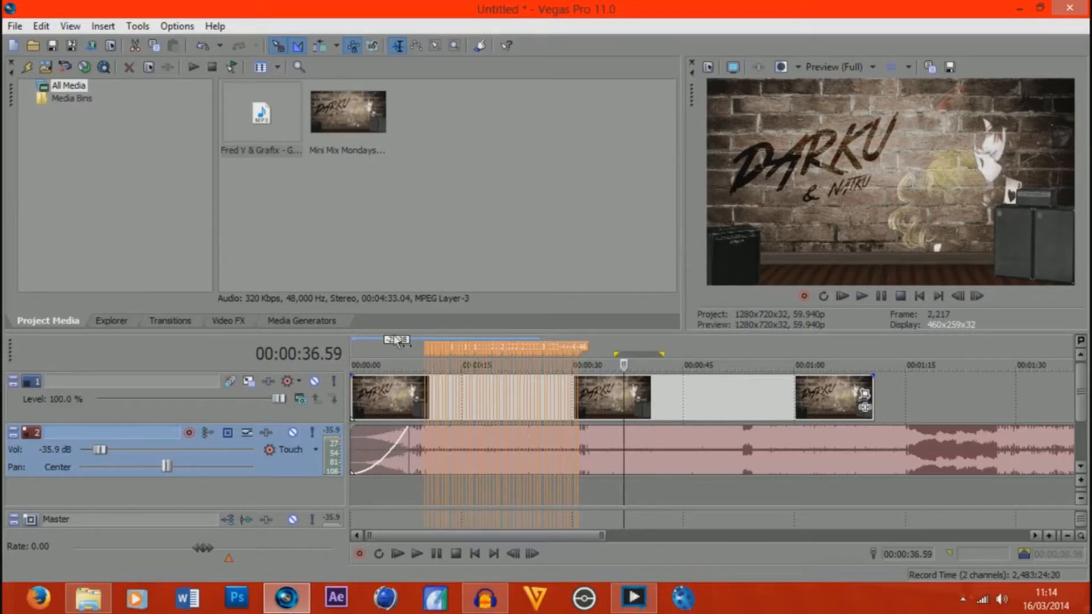
pyautogui.click(417, 391)
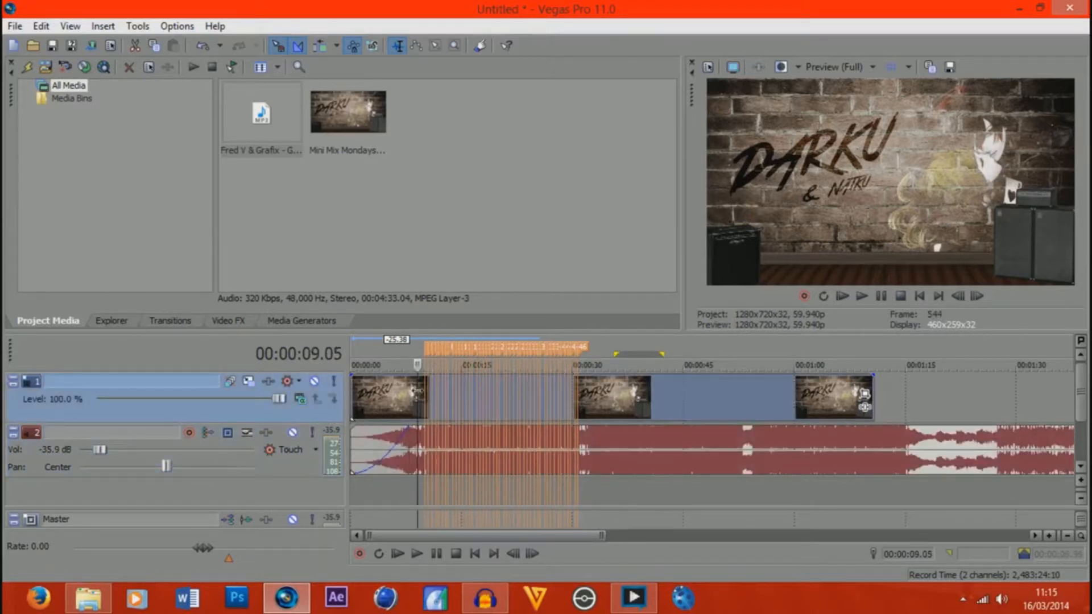
pyautogui.scroll(5, 418, 391)
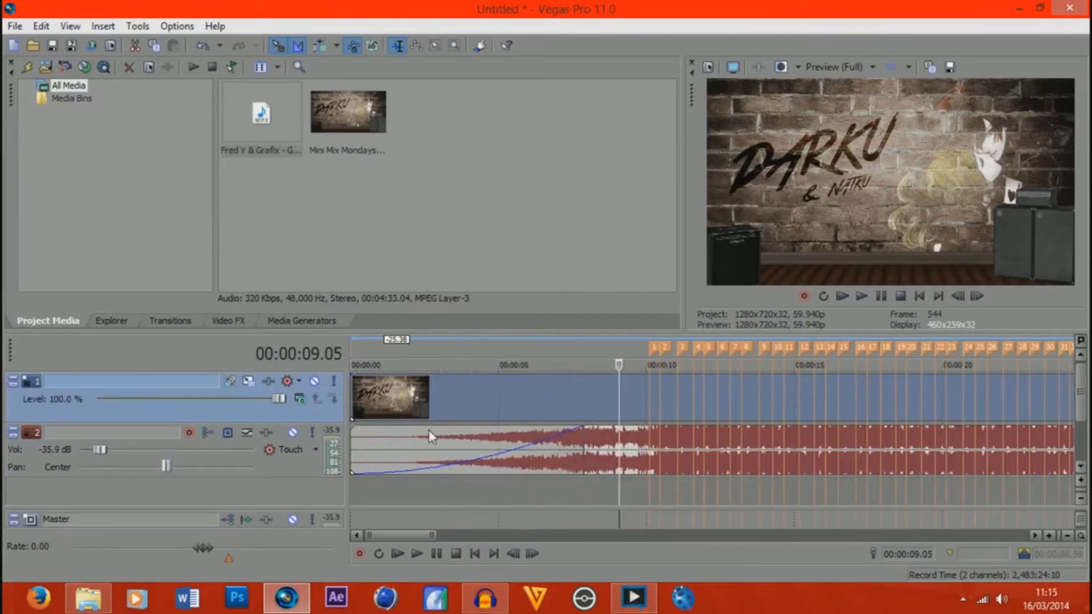
pyautogui.click(640, 395)
pyautogui.click(473, 388)
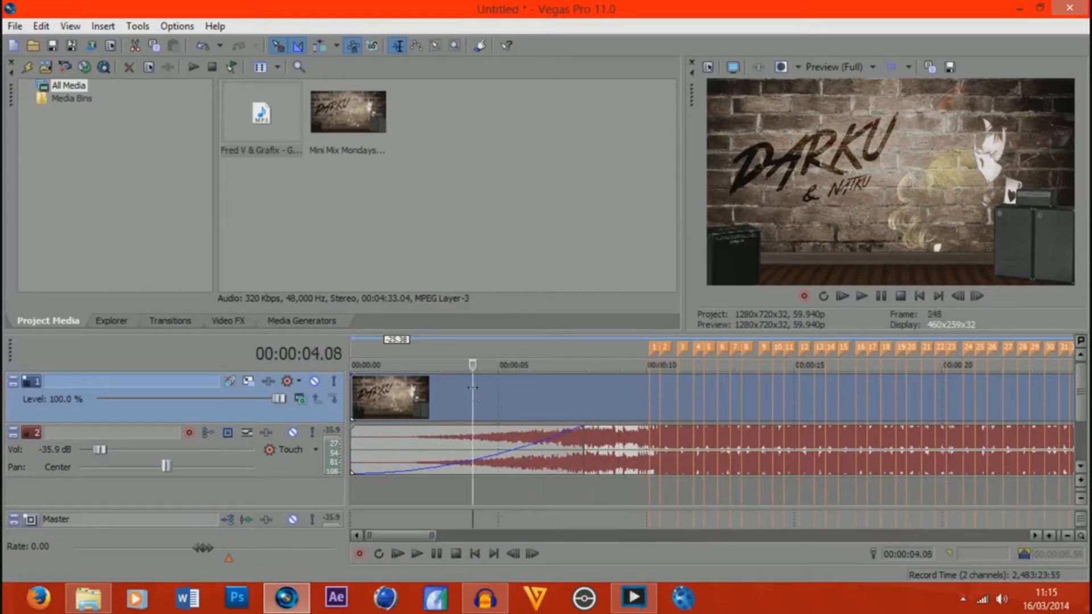
pyautogui.press('m')
# Step: Play from 00:00:03.24 and add six markers in quick succession before 00:00:05, stopping playback at the end
pyautogui.click(452, 352)
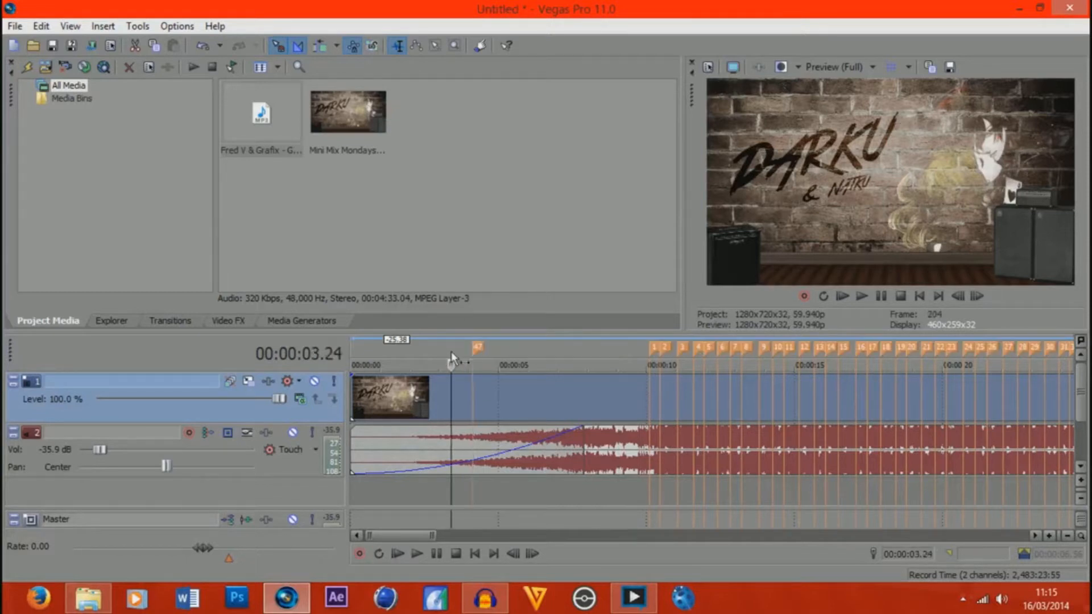
pyautogui.press('space')
pyautogui.press('m')
pyautogui.press('m')
pyautogui.press('m')
pyautogui.press('m')
pyautogui.press('m')
pyautogui.press('m')
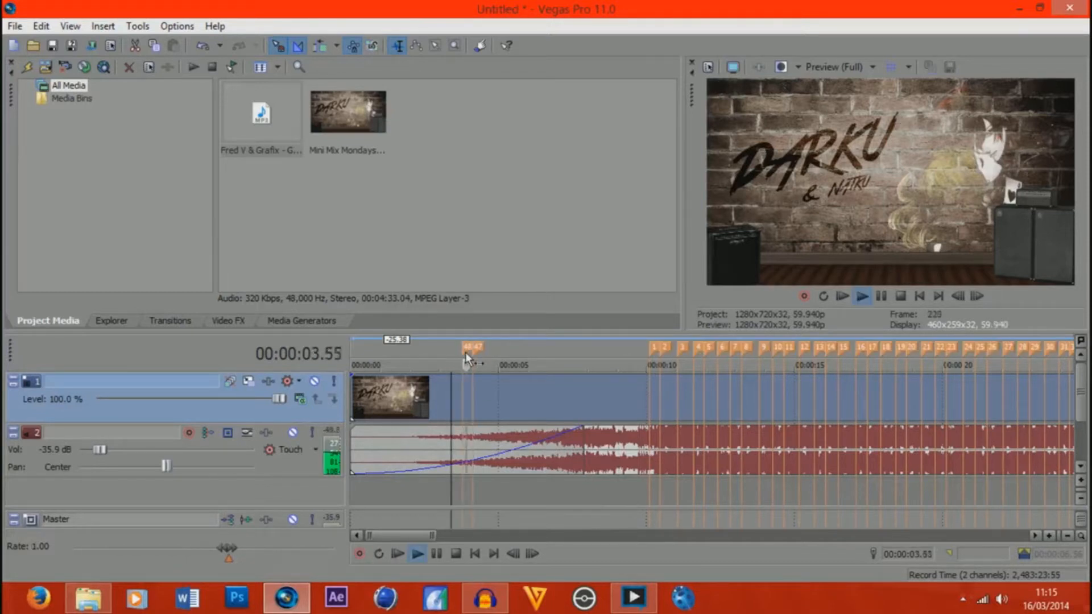
pyautogui.press('space')
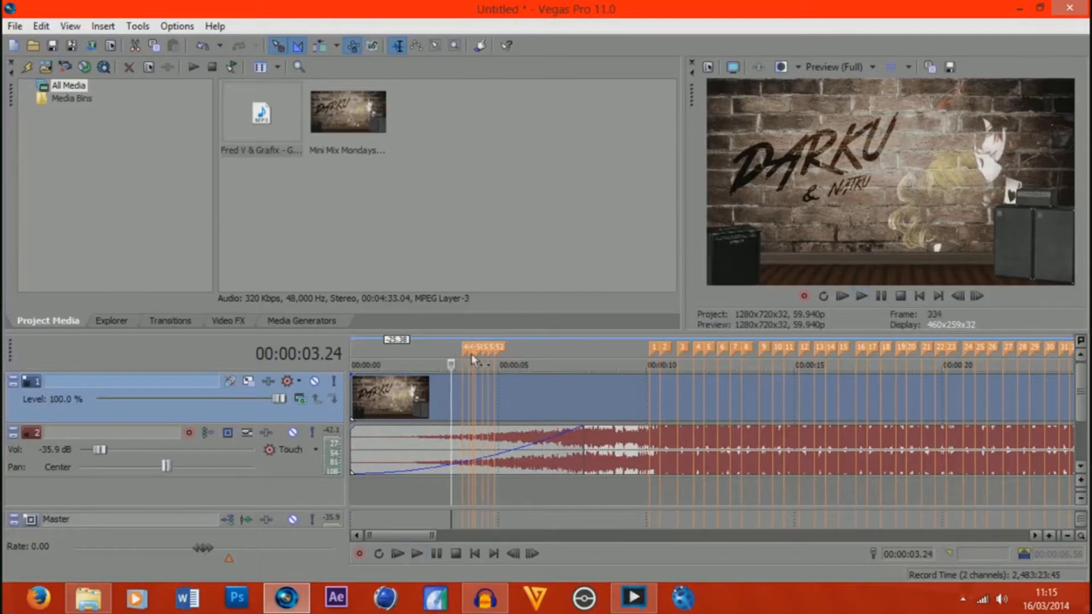
# Step: Delete the last two markers of the cluster just before 00:00:05
pyautogui.rightClick(466, 352)
pyautogui.click(459, 352)
pyautogui.click(484, 349)
pyautogui.click(488, 348)
pyautogui.rightClick(491, 347)
pyautogui.click(534, 394)
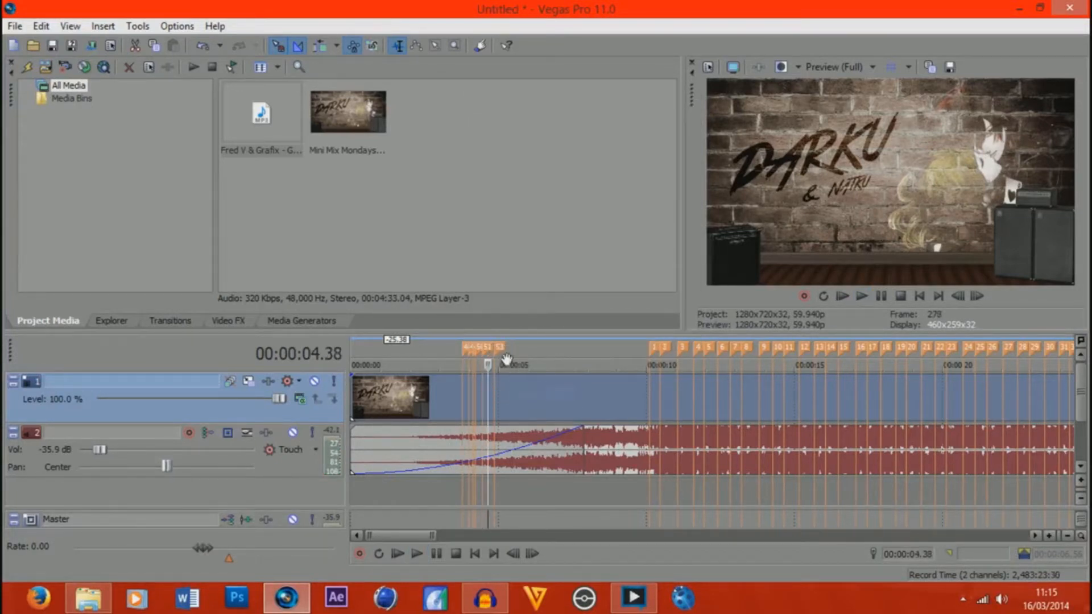
pyautogui.click(501, 349)
pyautogui.click(493, 349)
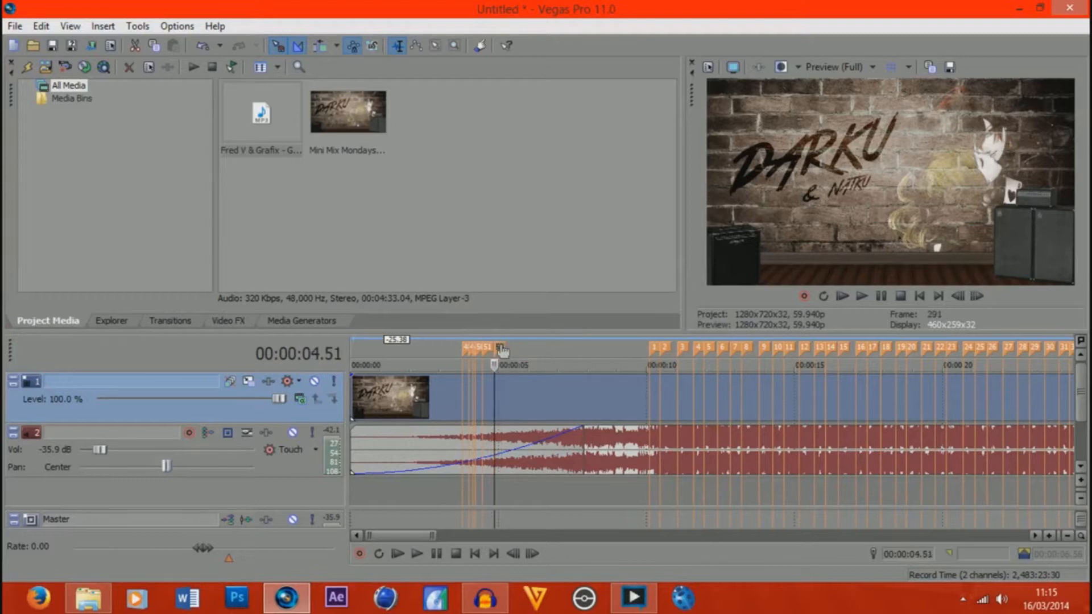
pyautogui.rightClick(496, 347)
pyautogui.click(532, 394)
# Step: Delete the two markers that follow marker 47 in the cluster after 00:00:04
pyautogui.click(483, 348)
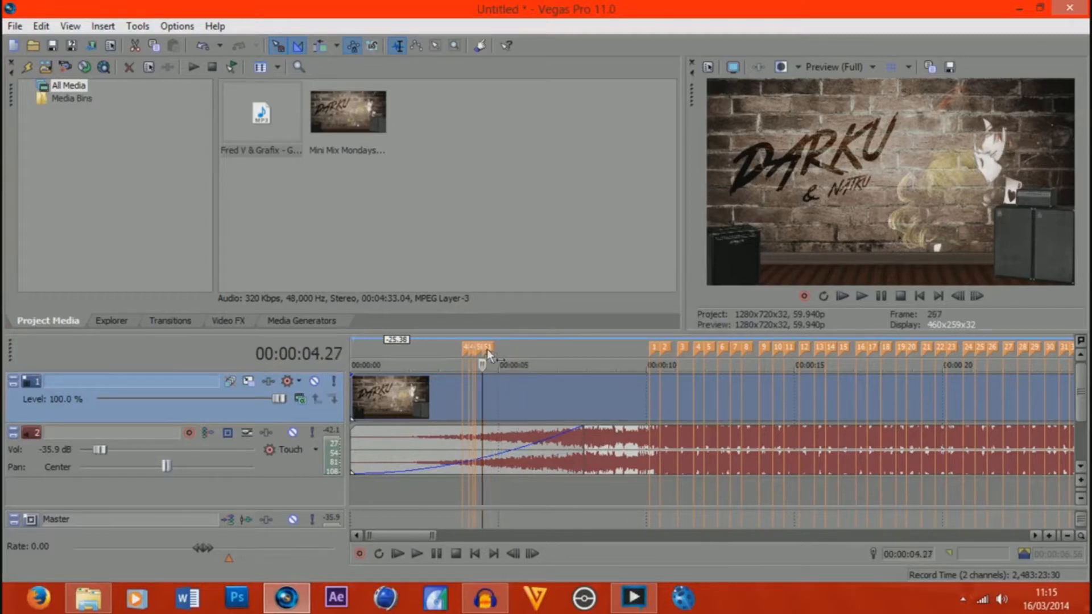
pyautogui.rightClick(486, 349)
pyautogui.click(515, 393)
pyautogui.click(486, 348)
pyautogui.rightClick(479, 350)
pyautogui.click(511, 394)
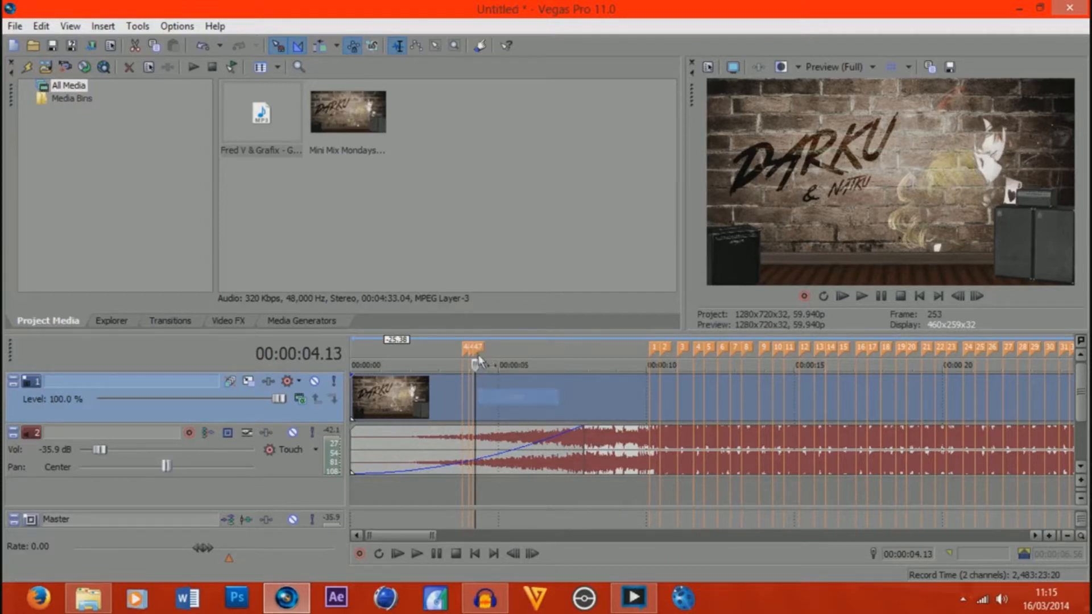
# Step: Delete the remaining markers in the cluster near 00:00:04, keeping the beat markers that start at 00:00:10
pyautogui.click(477, 349)
pyautogui.rightClick(480, 351)
pyautogui.click(501, 392)
pyautogui.click(475, 348)
pyautogui.rightClick(474, 348)
pyautogui.click(489, 397)
pyautogui.click(475, 348)
pyautogui.rightClick(475, 349)
pyautogui.click(498, 395)
pyautogui.click(498, 396)
pyautogui.click(588, 393)
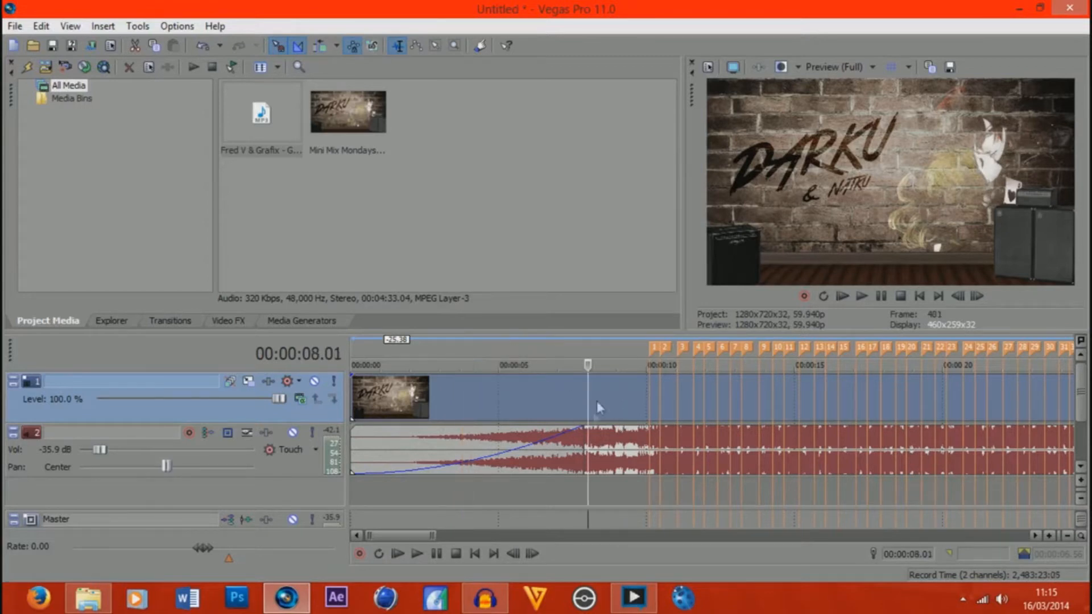
pyautogui.click(650, 411)
pyautogui.scroll(4, 654, 412)
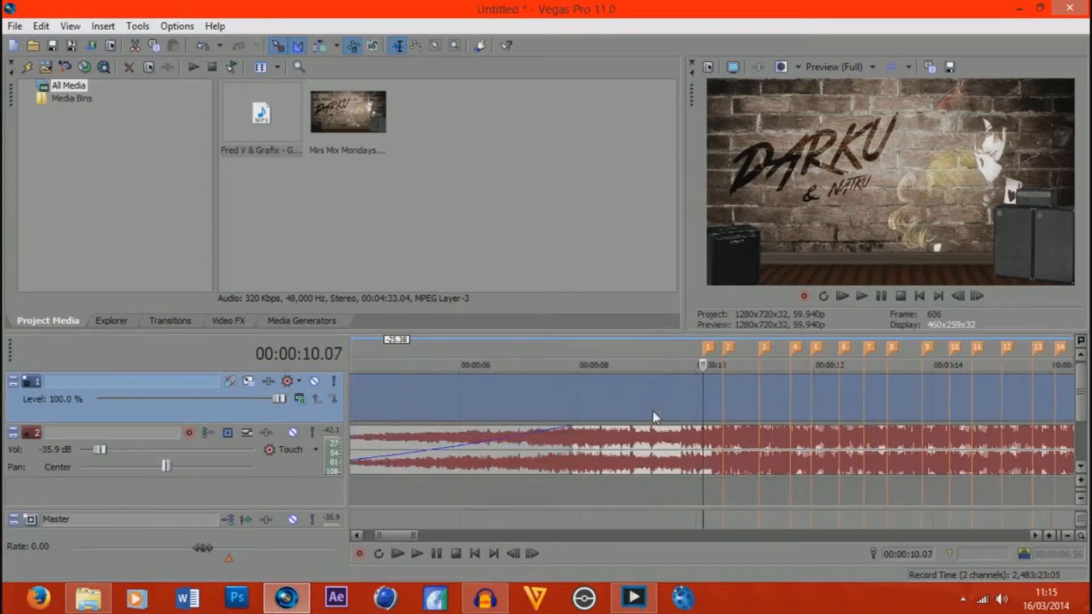
pyautogui.scroll(-5, 654, 418)
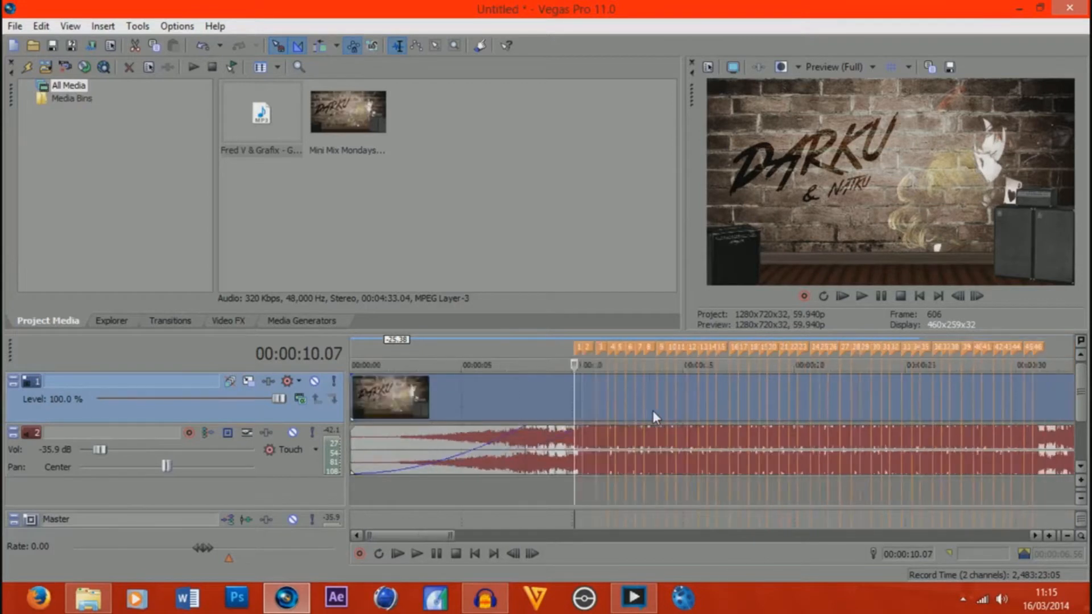
pyautogui.scroll(-3, 653, 410)
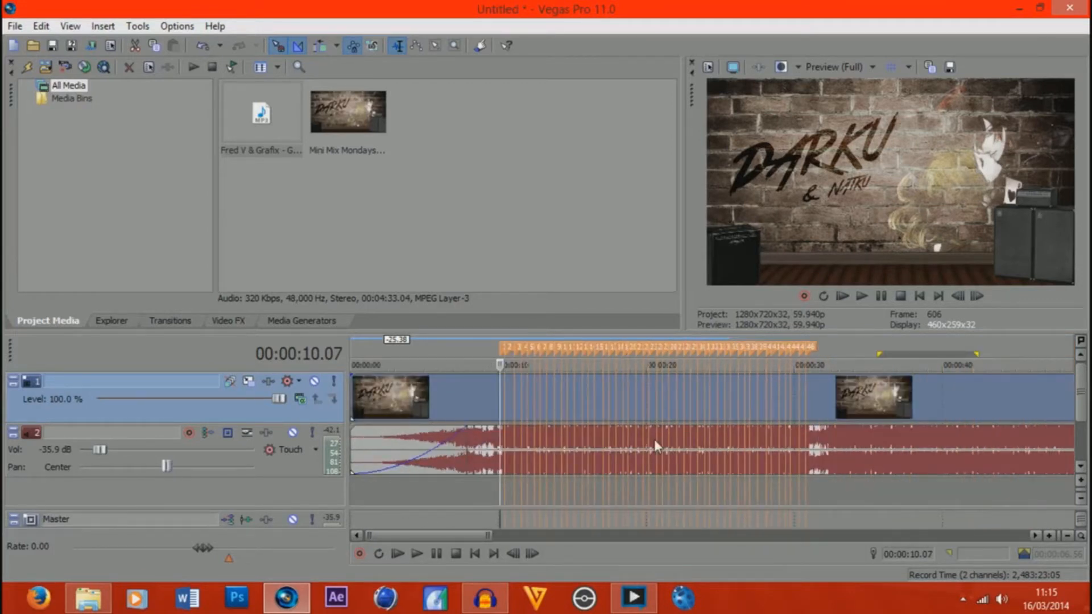
pyautogui.scroll(-5, 654, 495)
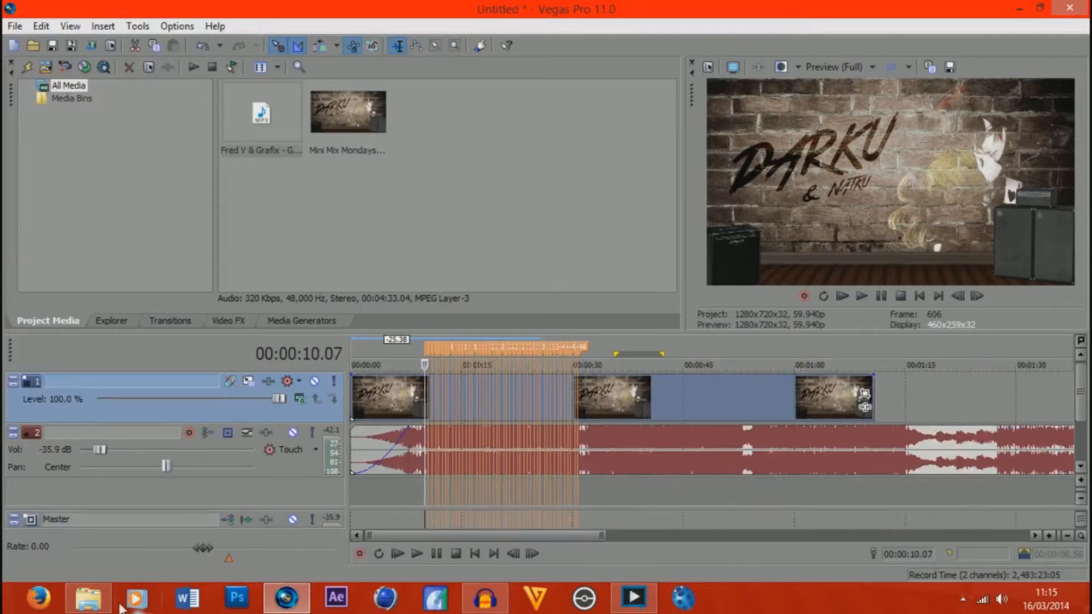
pyautogui.click(344, 122)
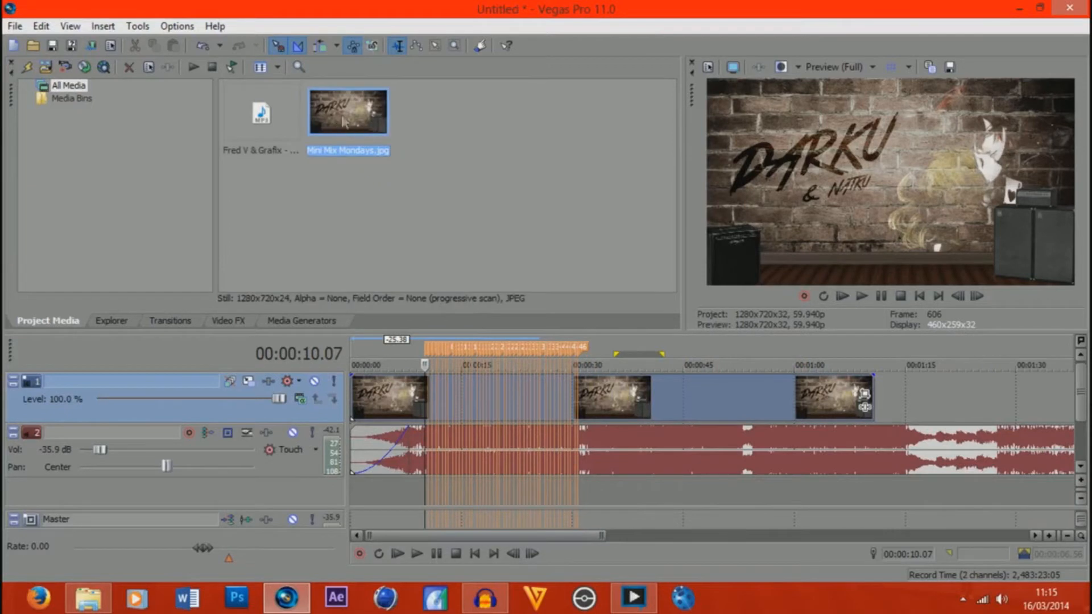
pyautogui.moveTo(974, 398); pyautogui.dragTo(917, 417)
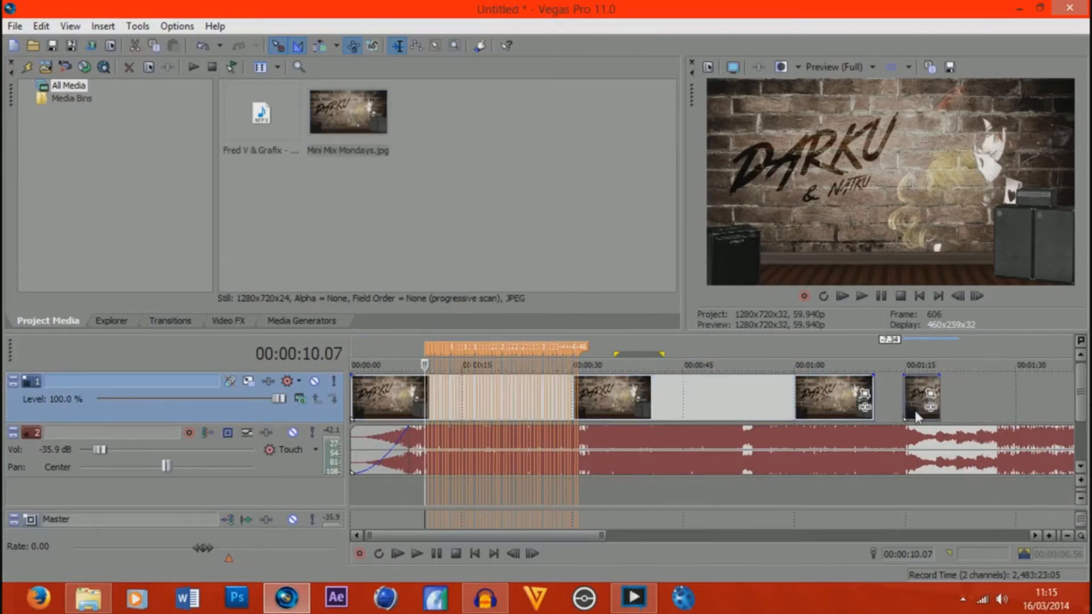
pyautogui.click(804, 398)
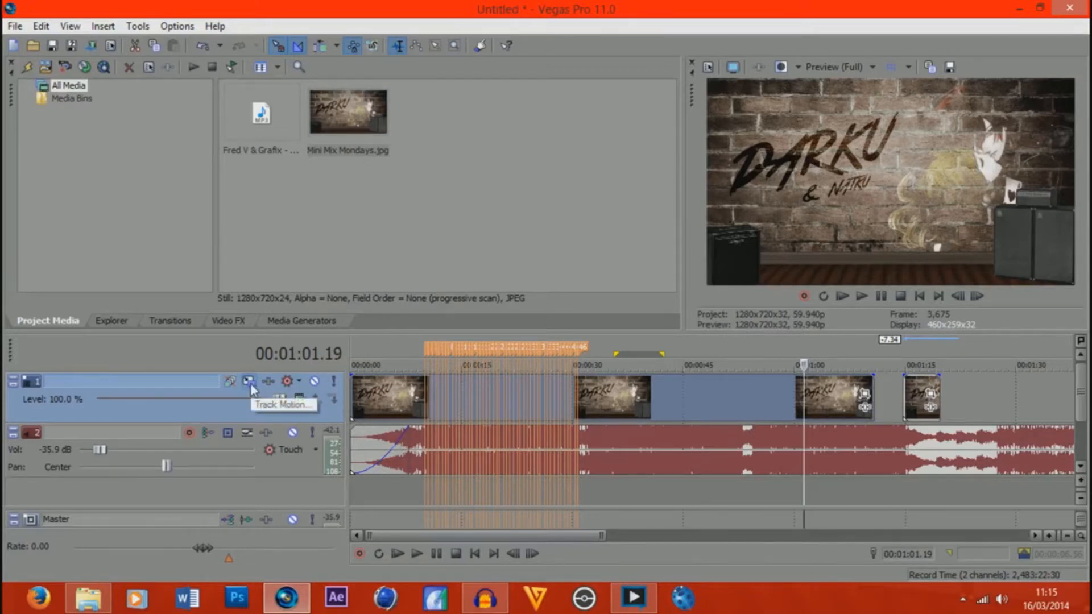
pyautogui.click(384, 391)
pyautogui.click(600, 389)
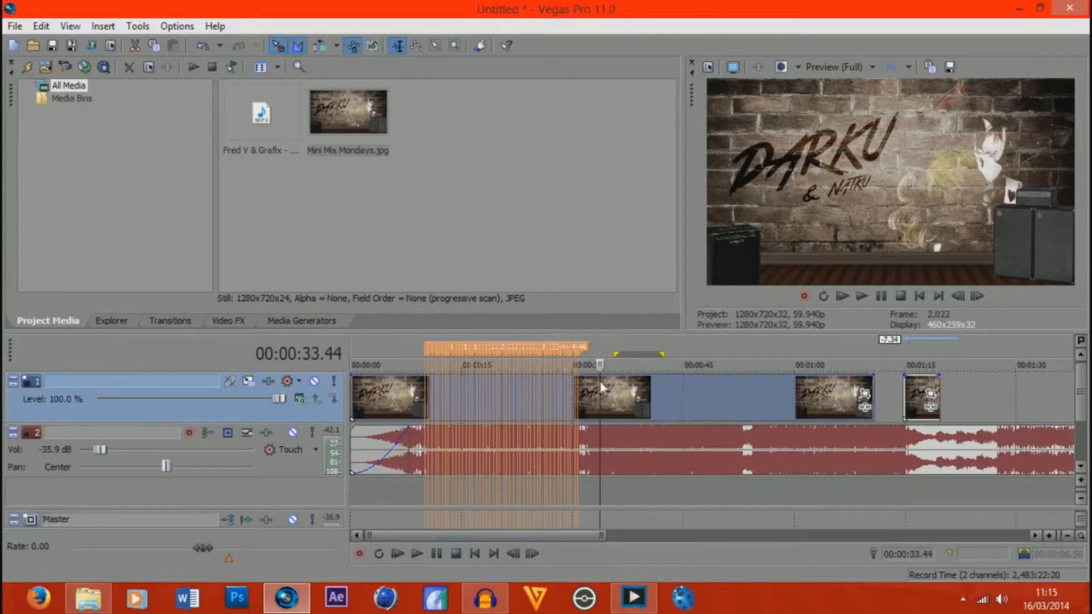
pyautogui.click(630, 389)
pyautogui.click(921, 390)
pyautogui.press('Delete')
# Step: Trim the end of the image event back to about 00:00:31.58, just past the last beat marker
pyautogui.click(708, 413)
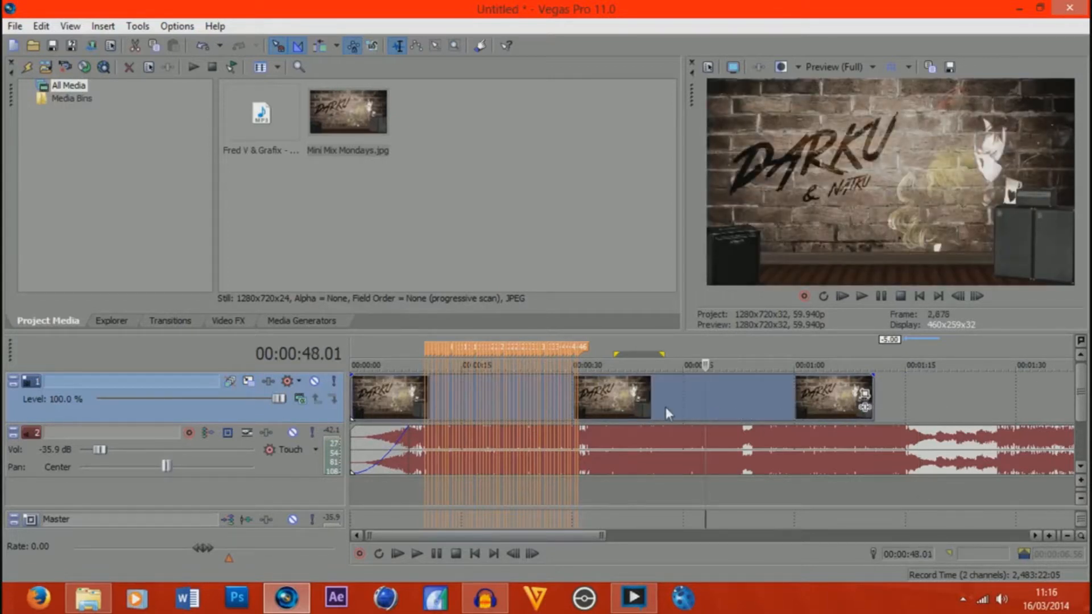
pyautogui.moveTo(872, 398); pyautogui.dragTo(580, 405)
pyautogui.click(584, 393)
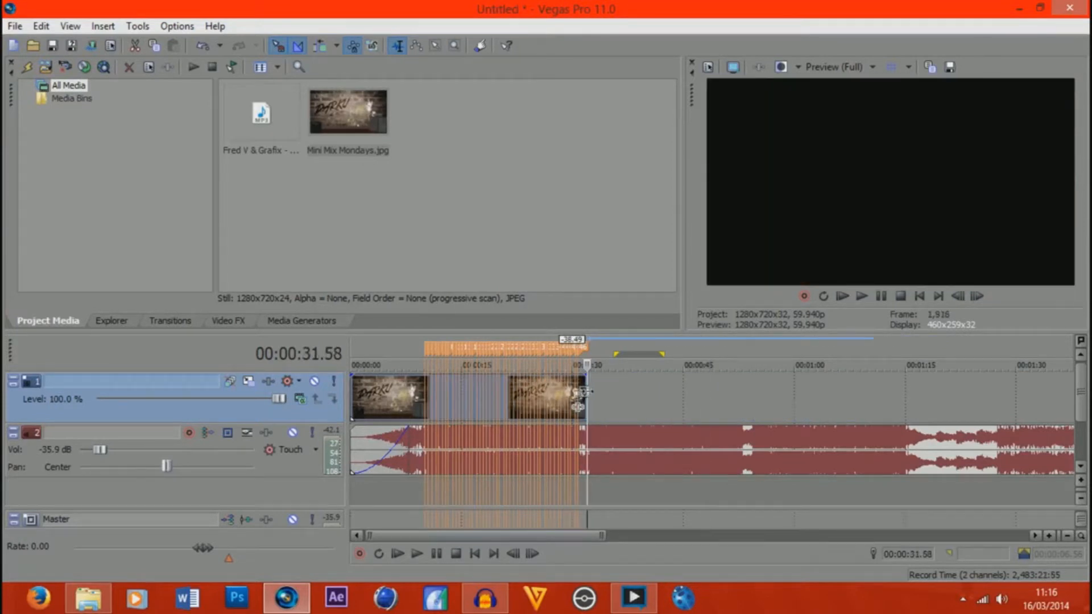
# Step: Split the song at 00:00:31.58, in line with the end of the image, and delete the part after the split
pyautogui.scroll(2, 589, 391)
pyautogui.click(720, 449)
pyautogui.hotkey('ctrl', 'a')
pyautogui.click(806, 452)
pyautogui.click(746, 455)
pyautogui.click(702, 453)
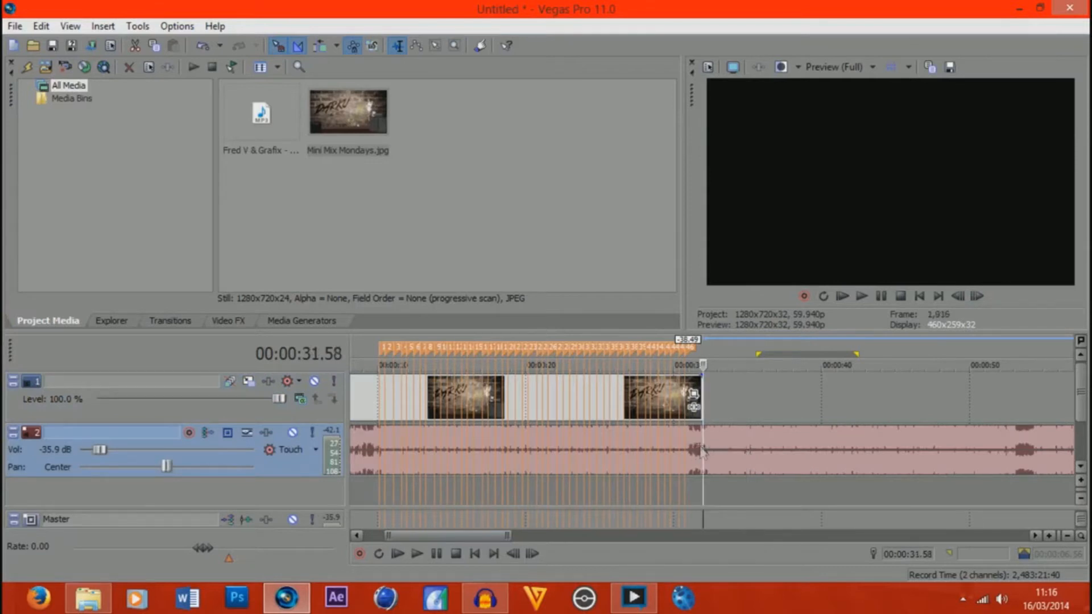
pyautogui.click(744, 450)
# Step: Add fade-outs of about one second to the ends of the song and the image, and choose a curved fade type for each
pyautogui.moveTo(704, 424)
pyautogui.mouseDown()
pyautogui.moveTo(681, 431)
pyautogui.moveTo(693, 433)
pyautogui.mouseUp()
pyautogui.rightClick(693, 434)
pyautogui.click(722, 486)
pyautogui.moveTo(702, 375); pyautogui.dragTo(690, 377)
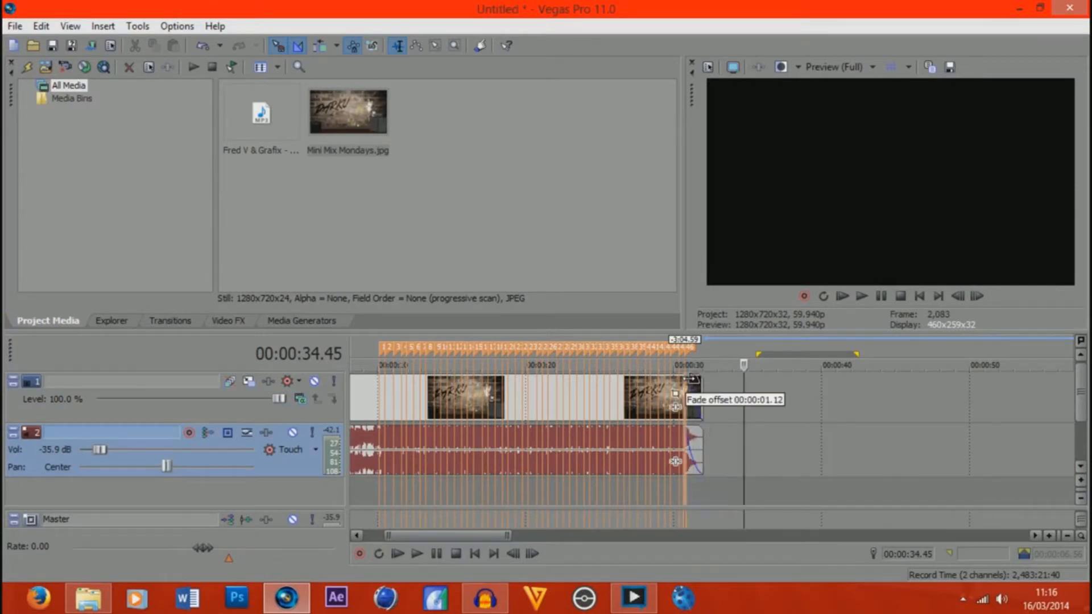
pyautogui.rightClick(688, 378)
pyautogui.click(721, 446)
# Step: Place the cursor on marker 1 at 00:00:10.07, open Event Pan/Crop for the image and enable Sync Cursor
pyautogui.click(368, 403)
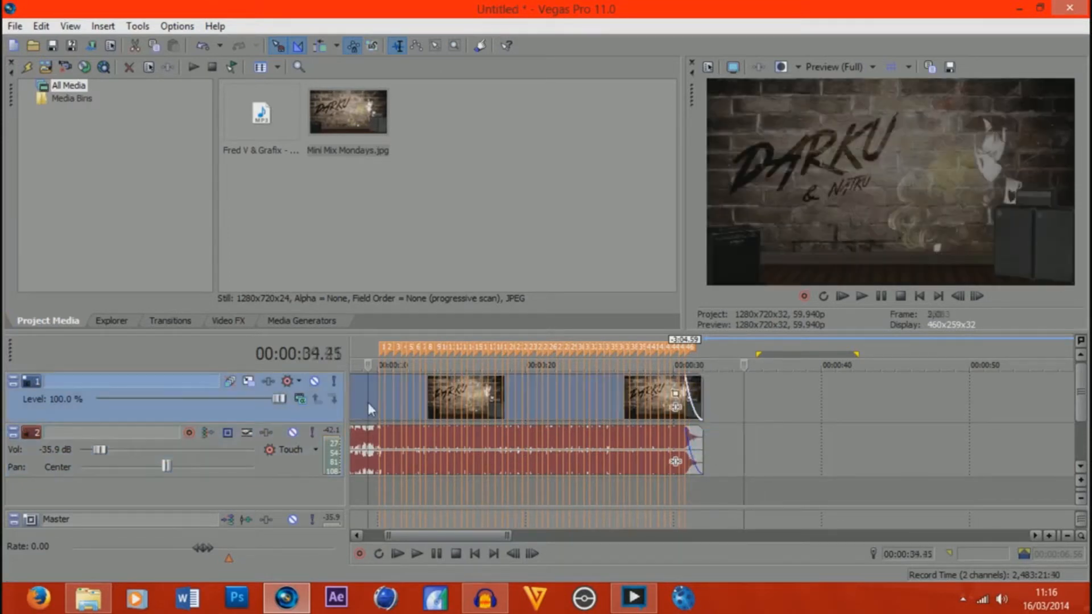
pyautogui.scroll(2, 370, 403)
pyautogui.scroll(-2, 461, 437)
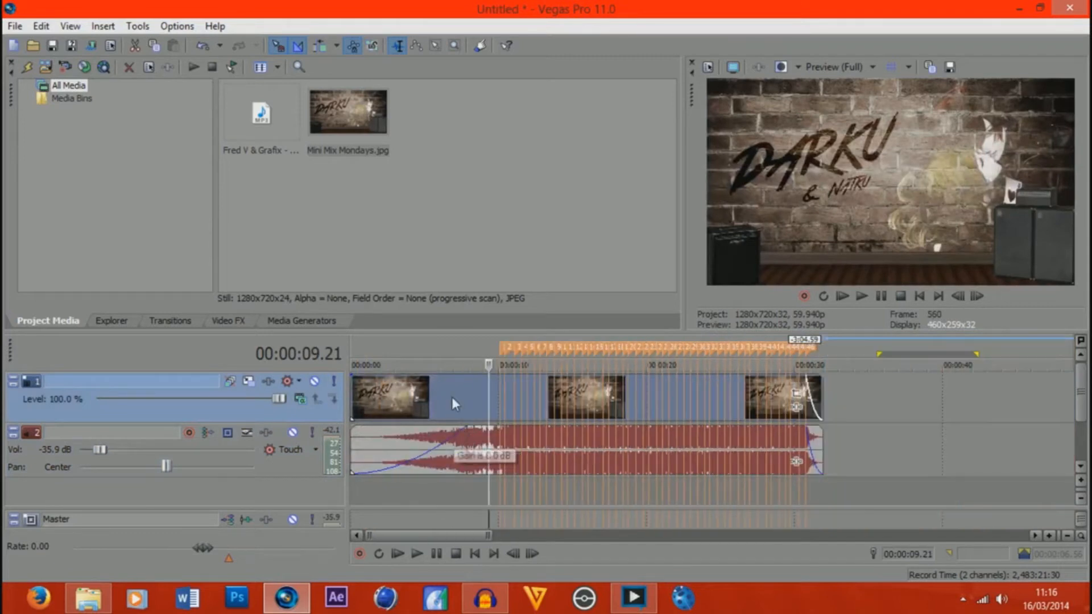
pyautogui.click(500, 401)
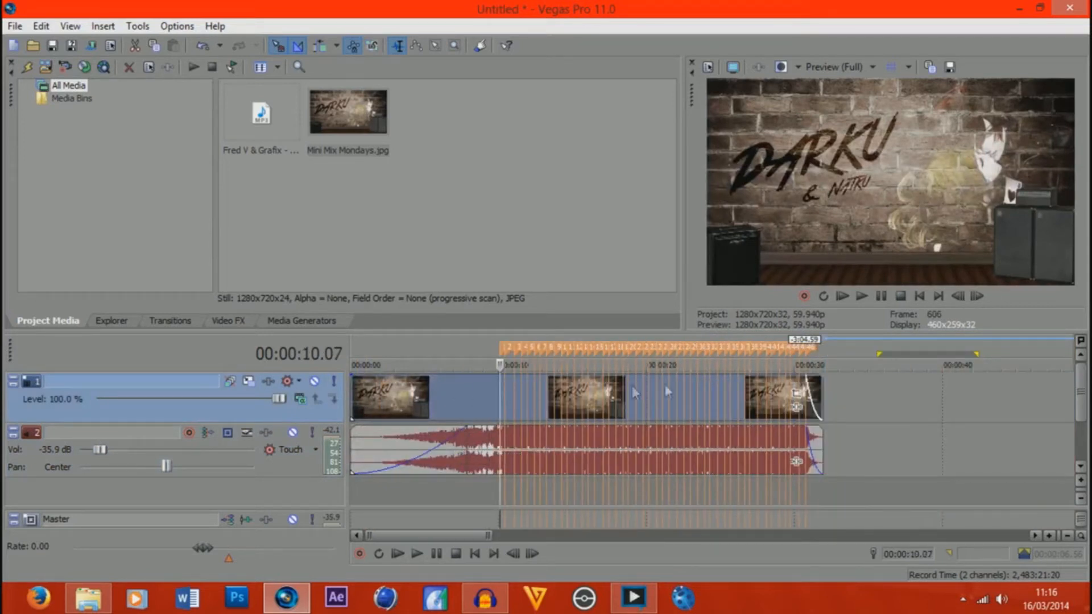
pyautogui.click(797, 396)
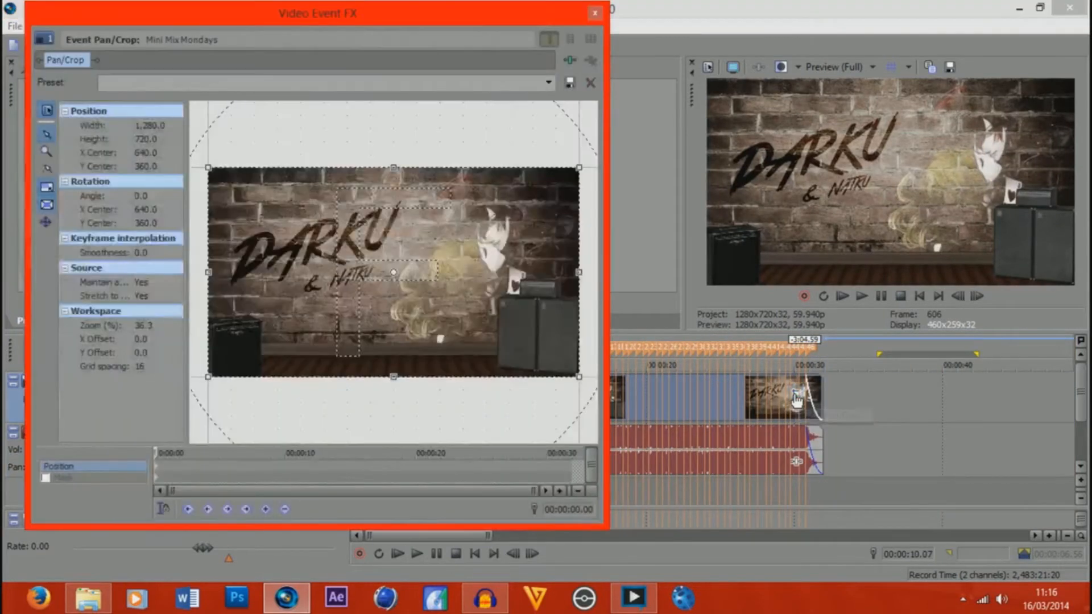
pyautogui.click(164, 510)
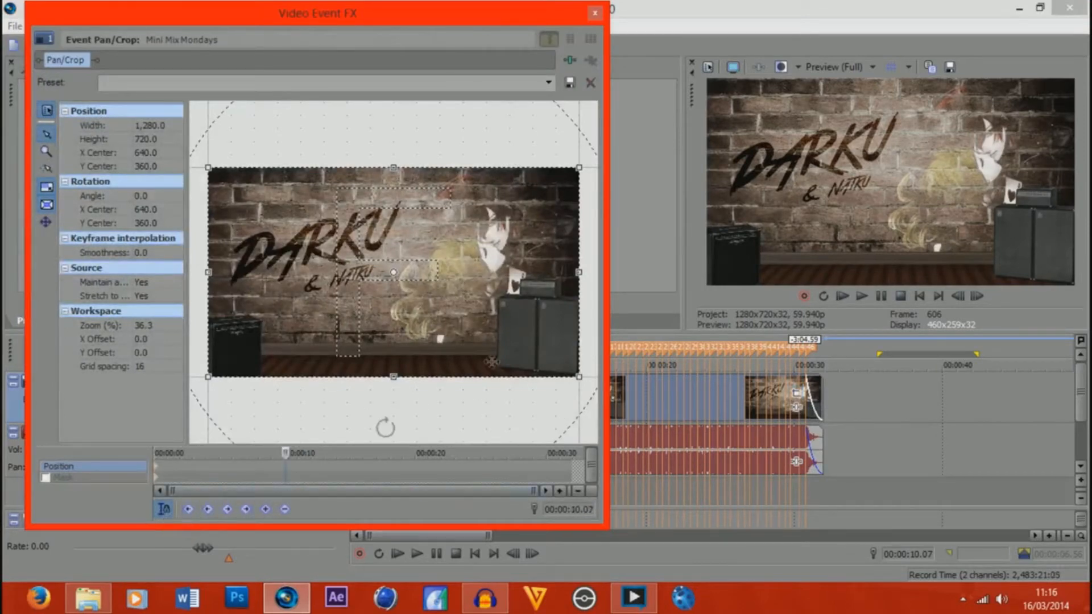
# Step: Uncover the project timeline and check that the Pan/Crop cursor and the timeline cursor move together
pyautogui.moveTo(513, 20); pyautogui.dragTo(353, 50)
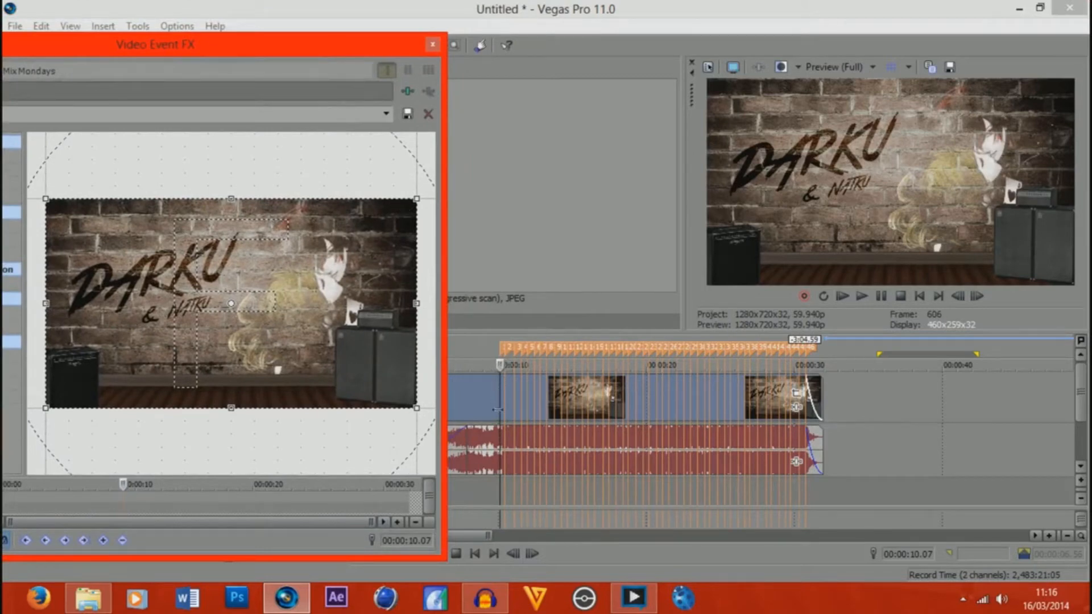
pyautogui.moveTo(291, 50); pyautogui.dragTo(447, 31)
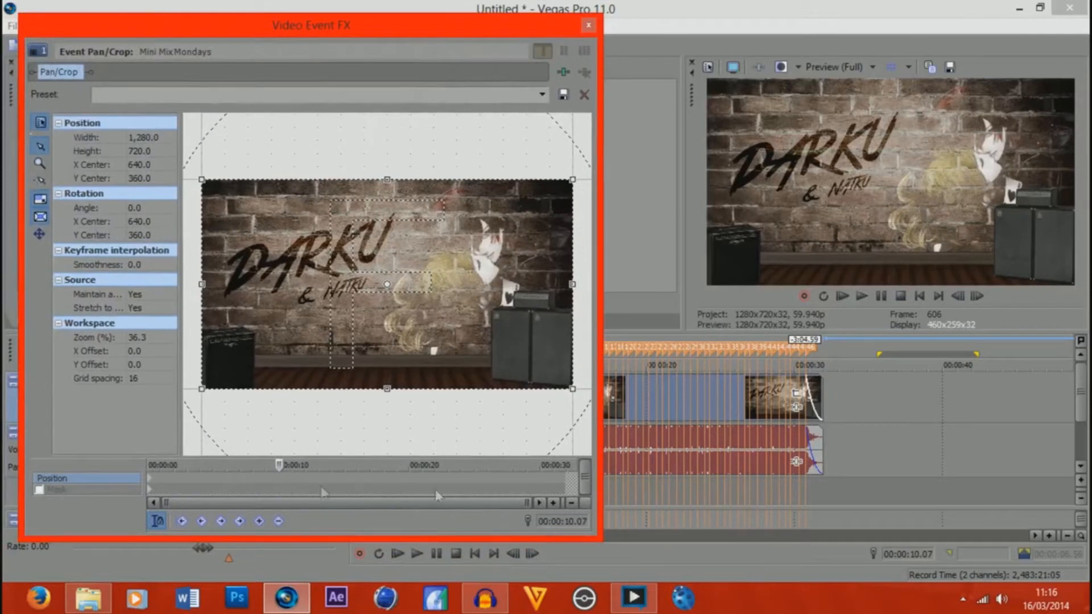
pyautogui.moveTo(446, 38); pyautogui.dragTo(274, 33)
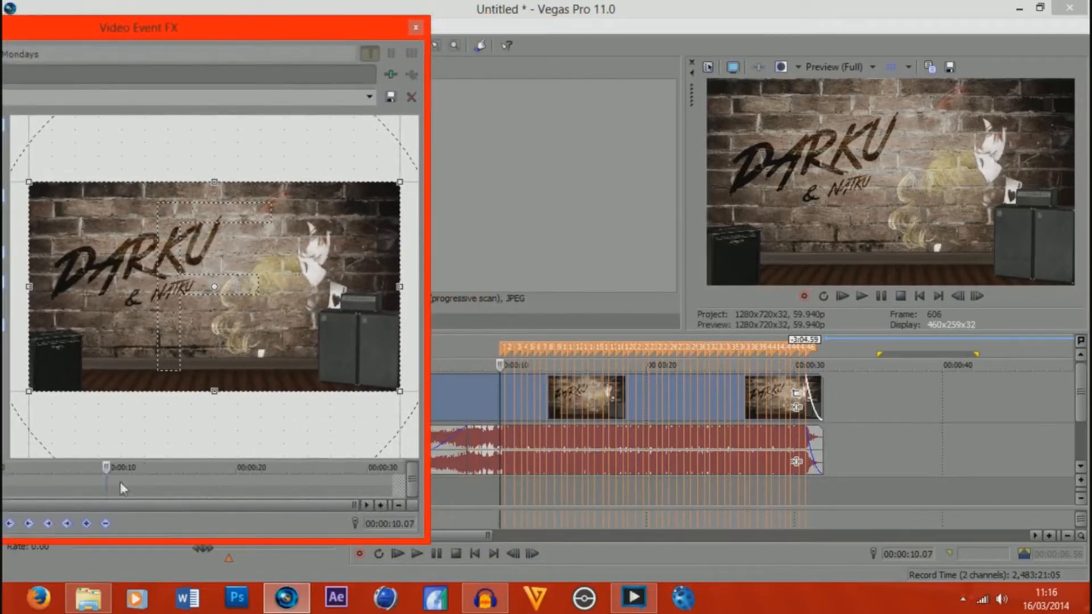
pyautogui.moveTo(107, 468); pyautogui.dragTo(197, 468)
pyautogui.click(501, 387)
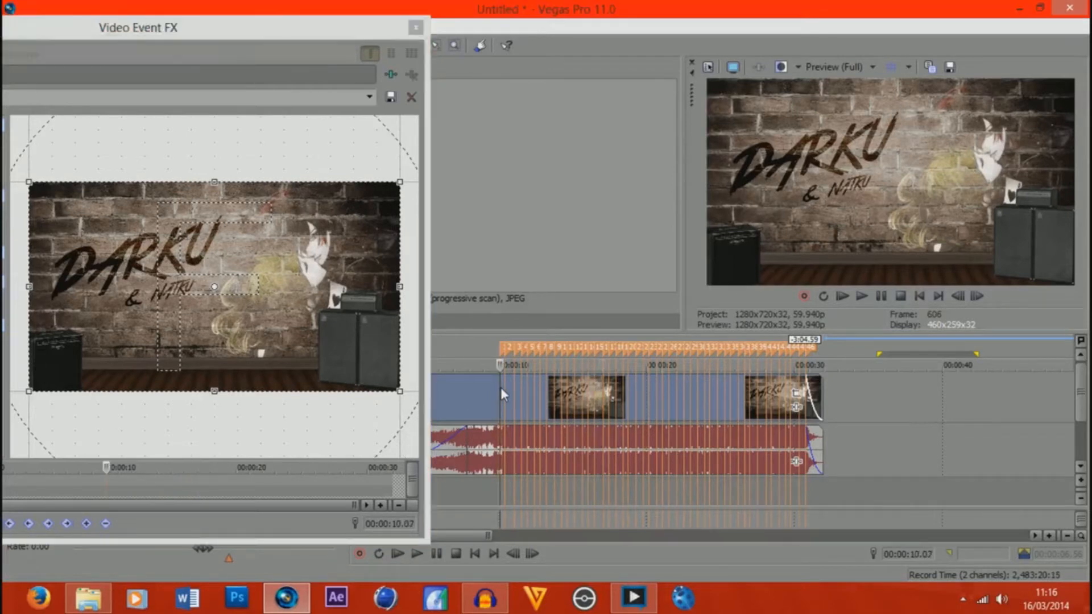
# Step: Add Pan/Crop position keyframes at 00:00:10.06 and 00:00:10.07, around marker 1
pyautogui.scroll(5, 500, 388)
pyautogui.scroll(3, 503, 386)
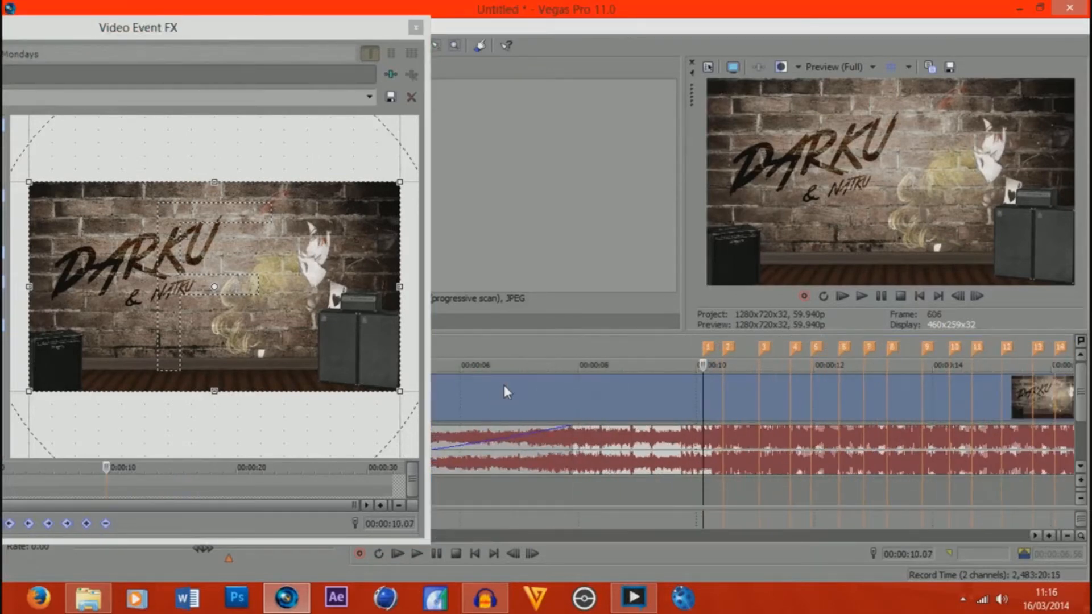
pyautogui.moveTo(251, 35); pyautogui.dragTo(415, 36)
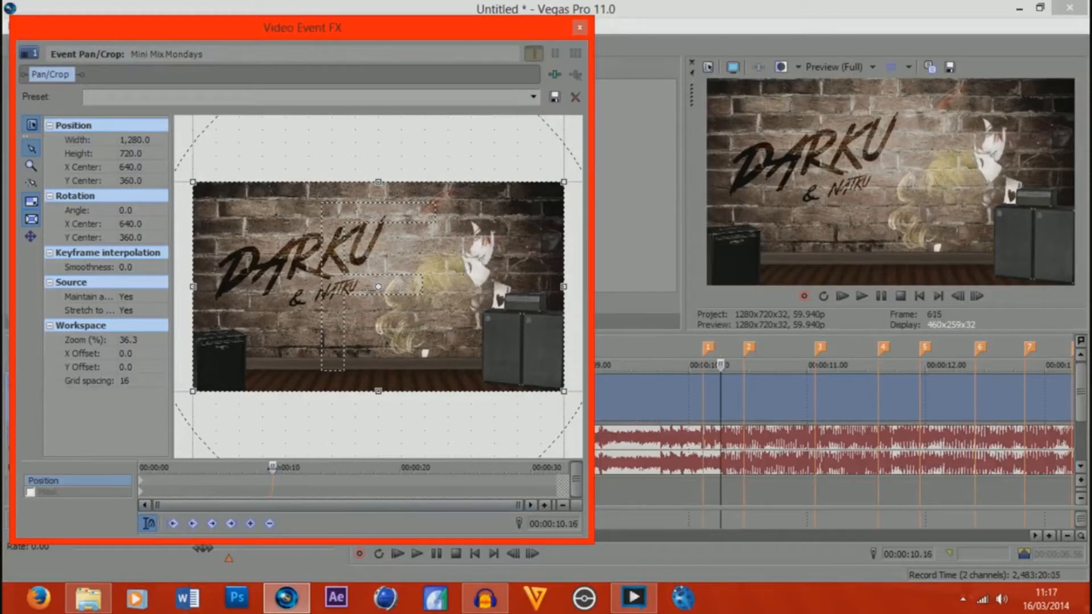
pyautogui.scroll(5, 272, 490)
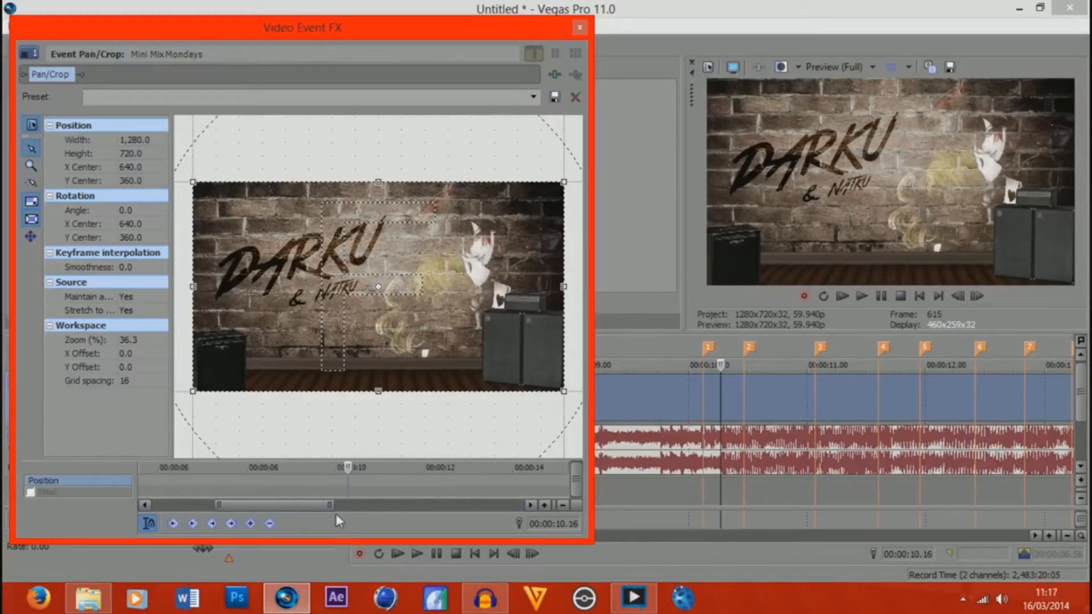
pyautogui.press('Left')
pyautogui.press('Left')
pyautogui.press('Left')
pyautogui.press('Left')
pyautogui.press('Left')
pyautogui.press('Left')
pyautogui.press('Left')
pyautogui.press('Left')
pyautogui.press('Left')
pyautogui.press('Left')
pyautogui.click(251, 524)
pyautogui.press('Right')
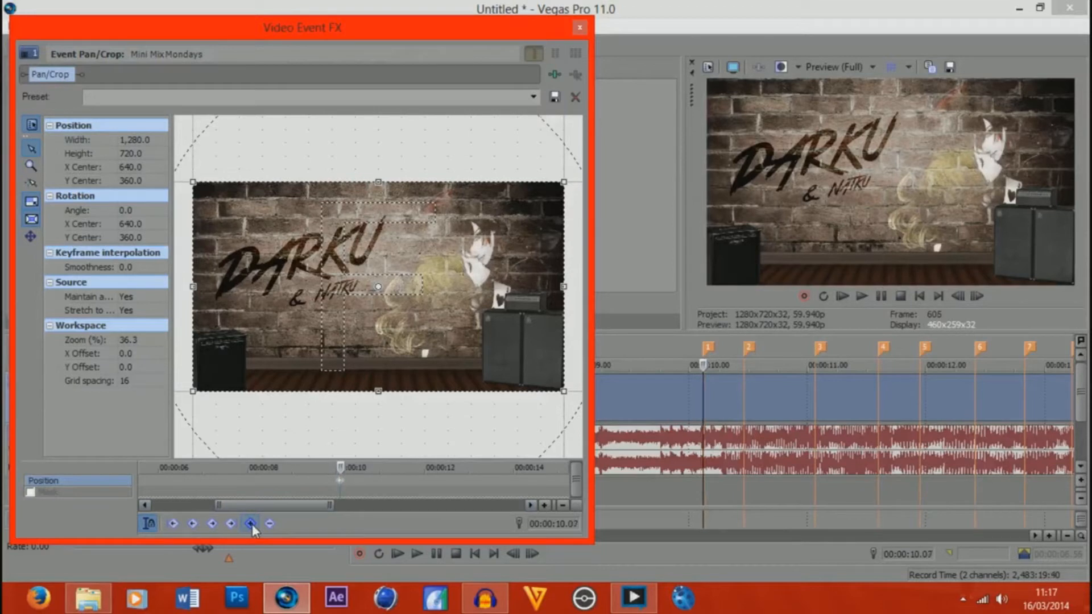
# Step: Add a third Pan/Crop position keyframe at 00:00:10.17
pyautogui.scroll(5, 329, 491)
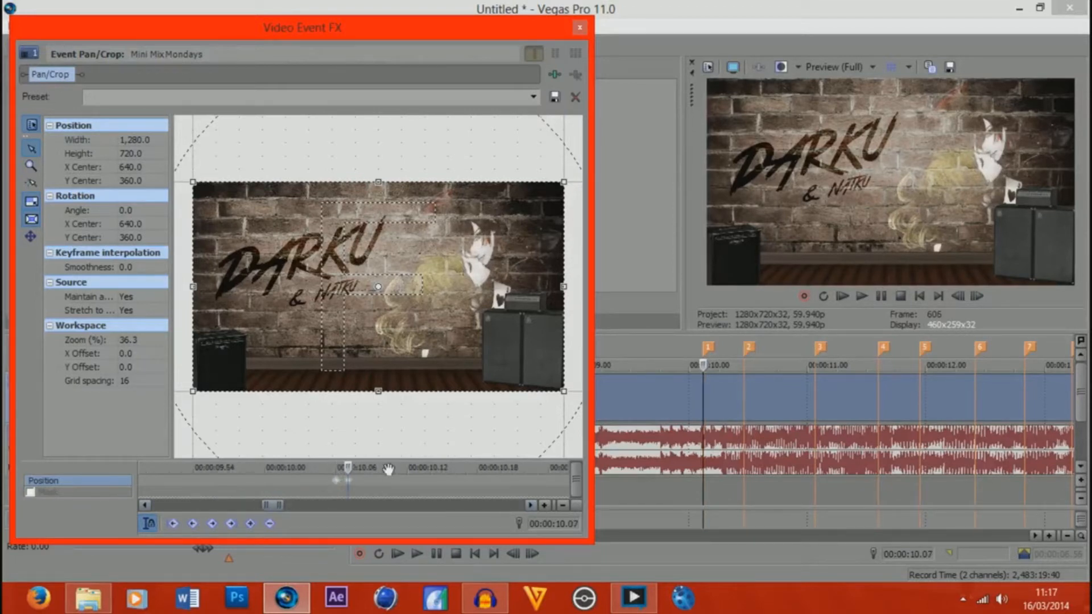
pyautogui.press('Right')
pyautogui.press('Right')
pyautogui.press('Right')
pyautogui.press('Right')
pyautogui.press('Right')
pyautogui.press('Right')
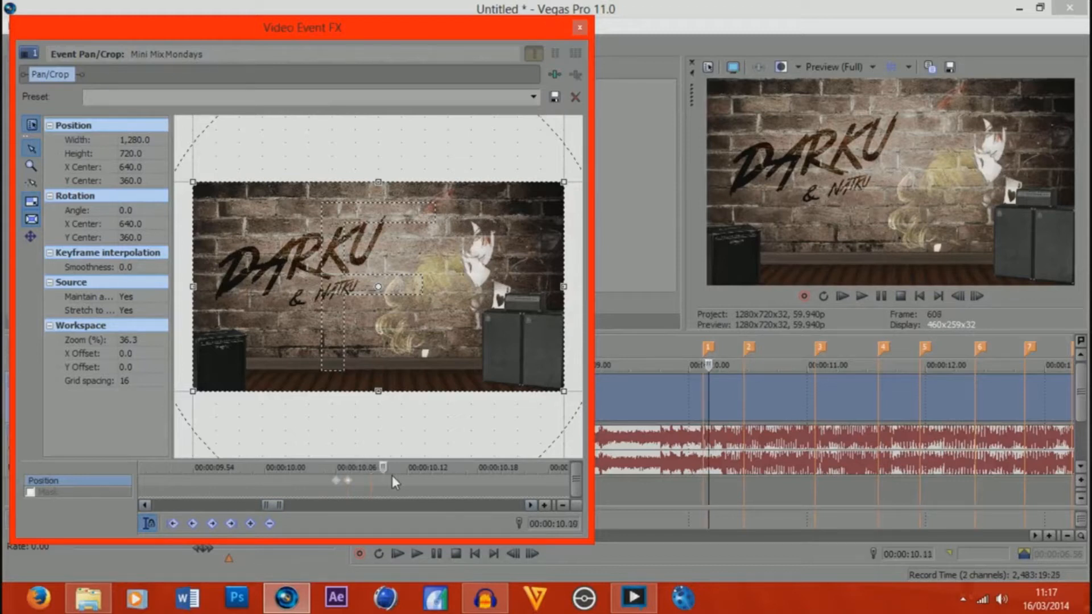
pyautogui.press('Right')
pyautogui.press('Right')
pyautogui.press('Right')
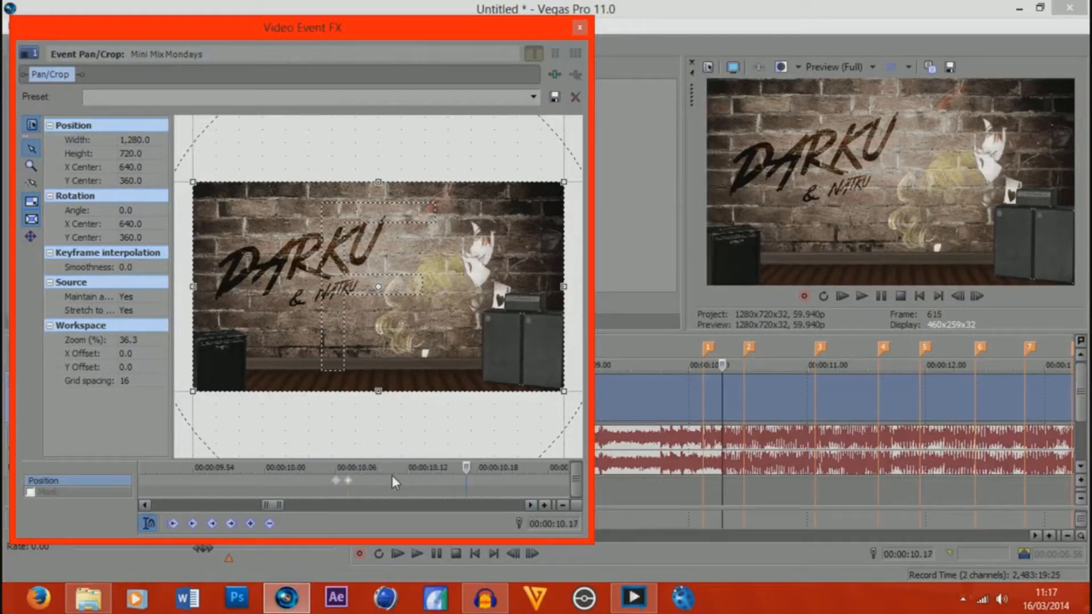
pyautogui.click(250, 524)
# Step: Move the third position keyframe earlier to 00:00:10.13
pyautogui.click(336, 480)
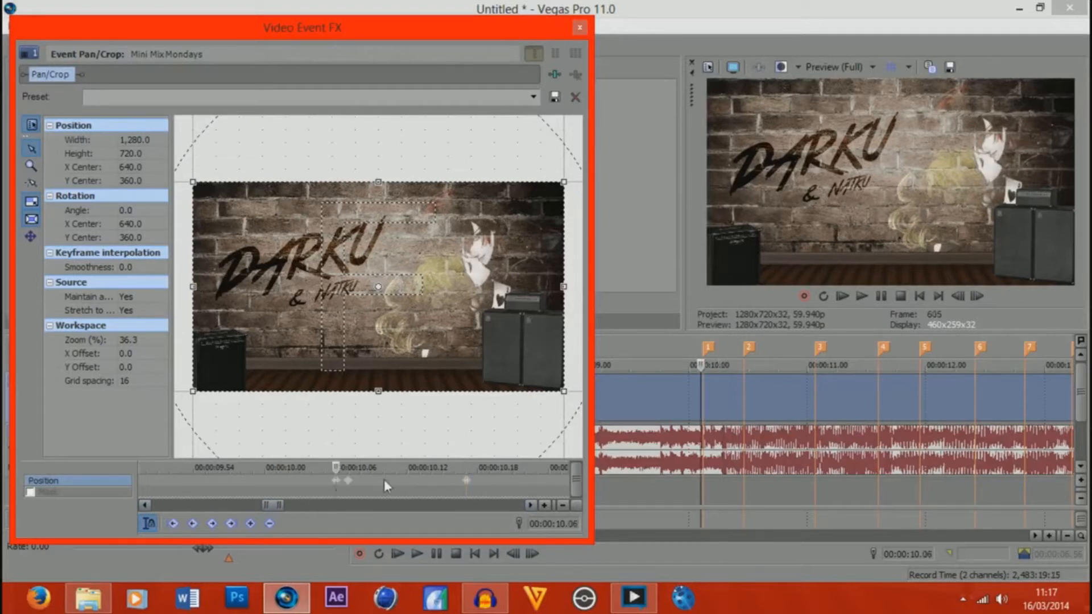
pyautogui.click(467, 482)
pyautogui.click(348, 484)
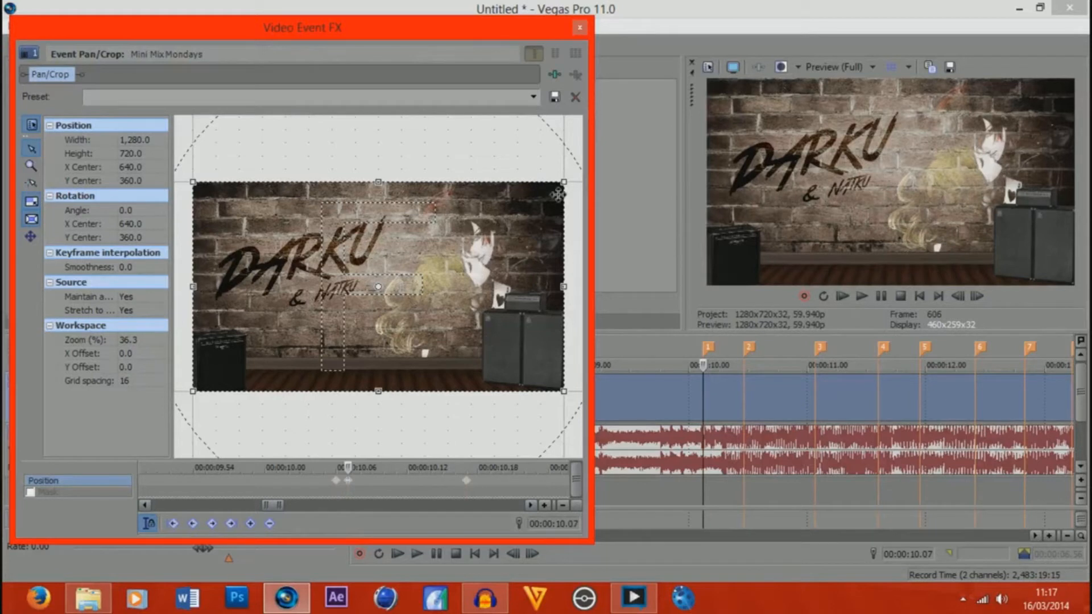
pyautogui.moveTo(459, 488); pyautogui.dragTo(420, 490)
pyautogui.click(419, 488)
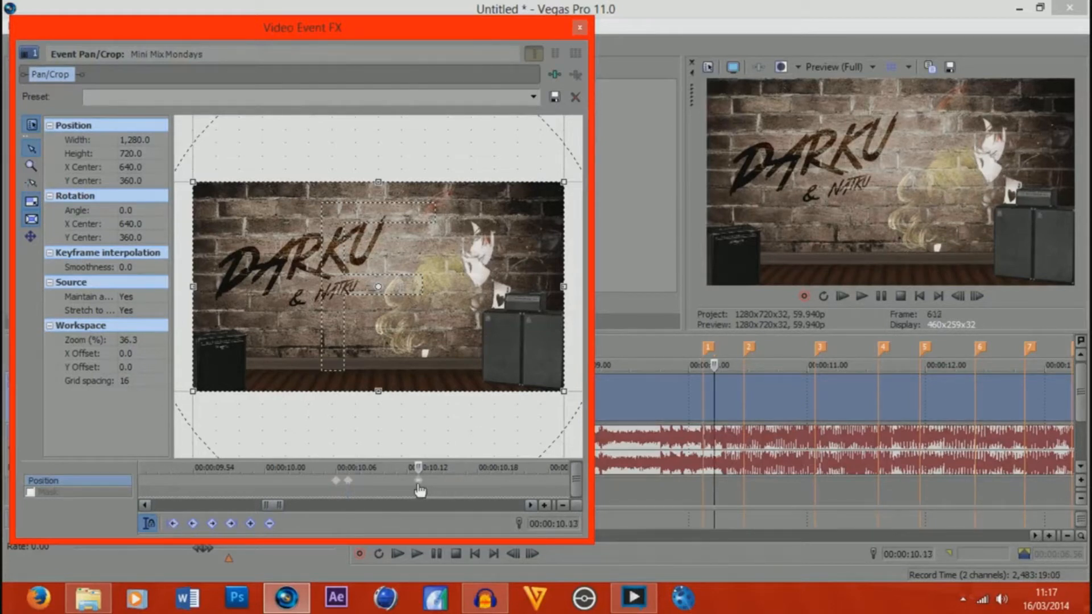
# Step: Shrink the crop frame to about 1,152.6 by 648.4 at the 00:00:10.07 keyframe, and shift the first keyframe one frame earlier
pyautogui.click(348, 481)
pyautogui.moveTo(562, 184); pyautogui.dragTo(546, 192)
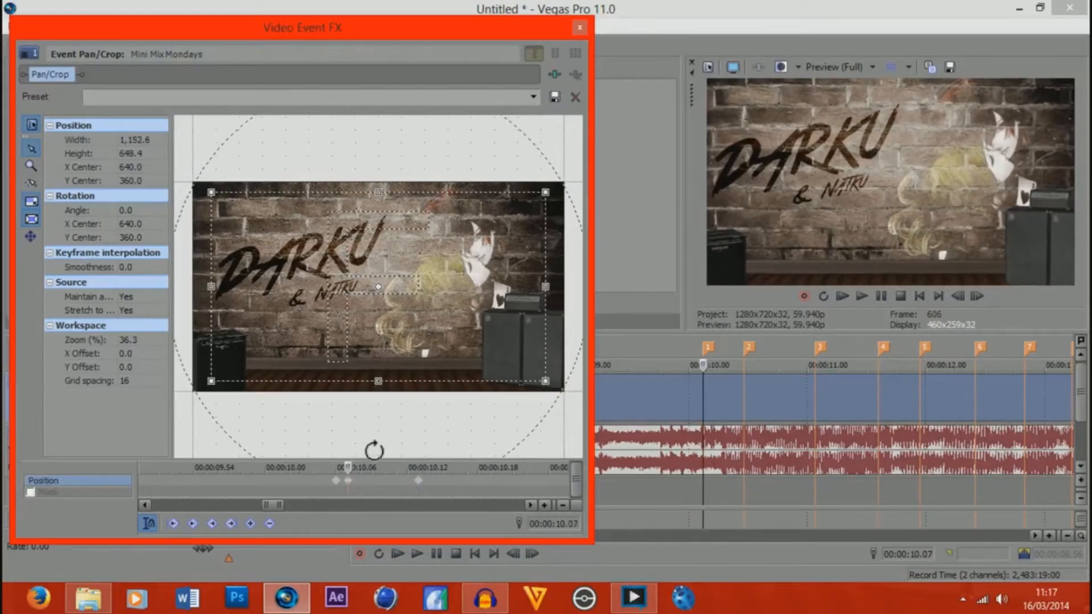
pyautogui.moveTo(346, 468); pyautogui.dragTo(395, 467)
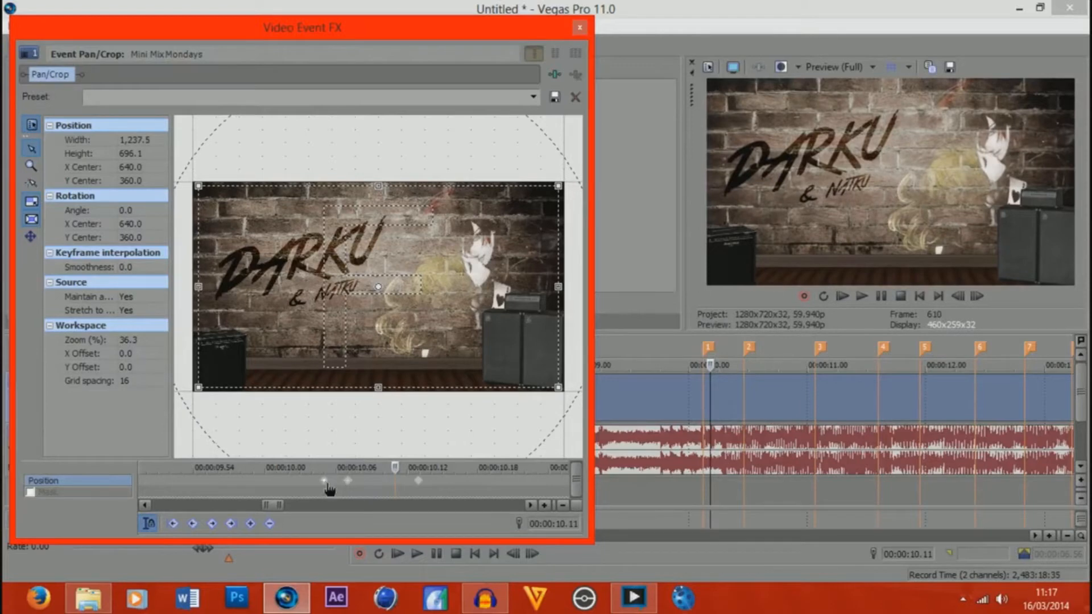
pyautogui.moveTo(392, 467); pyautogui.dragTo(312, 467)
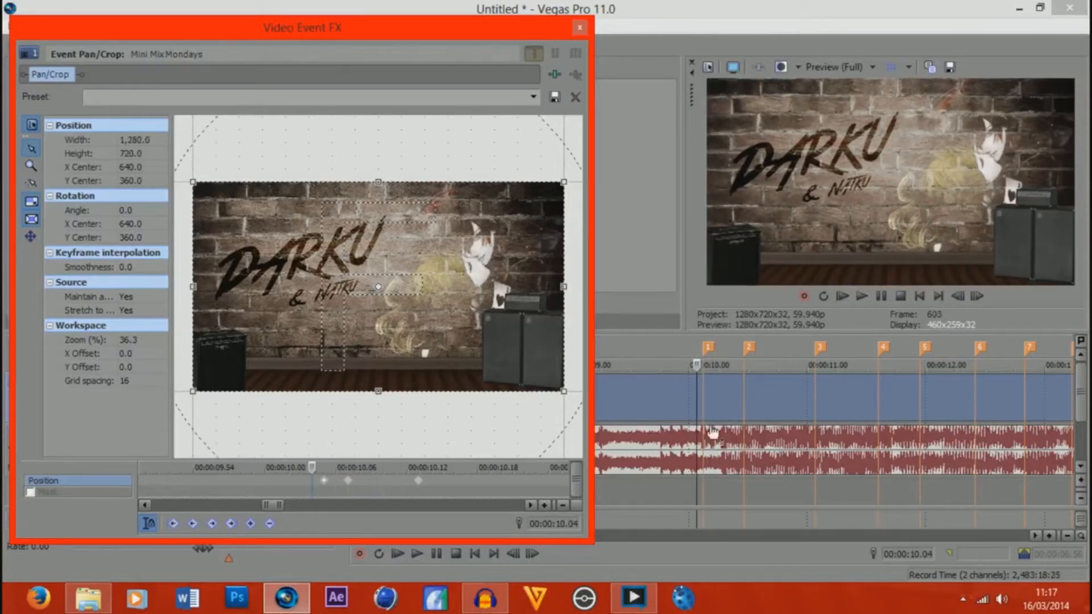
# Step: Preview the zoom around marker 1 and move the third position keyframe one frame later
pyautogui.click(666, 408)
pyautogui.press('space')
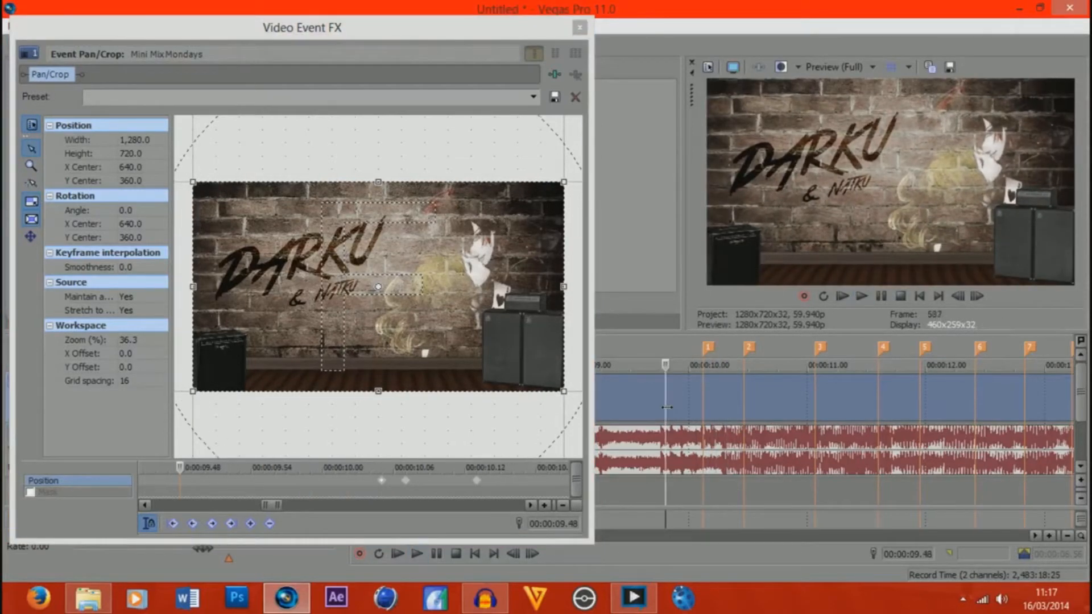
pyautogui.press('space')
pyautogui.moveTo(476, 481); pyautogui.dragTo(488, 481)
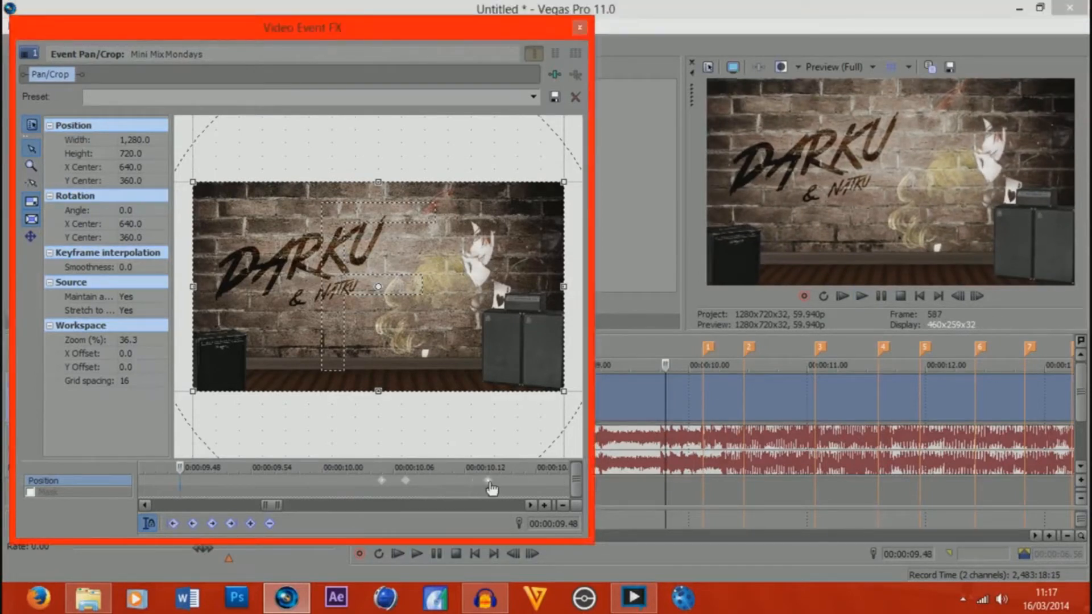
pyautogui.click(669, 389)
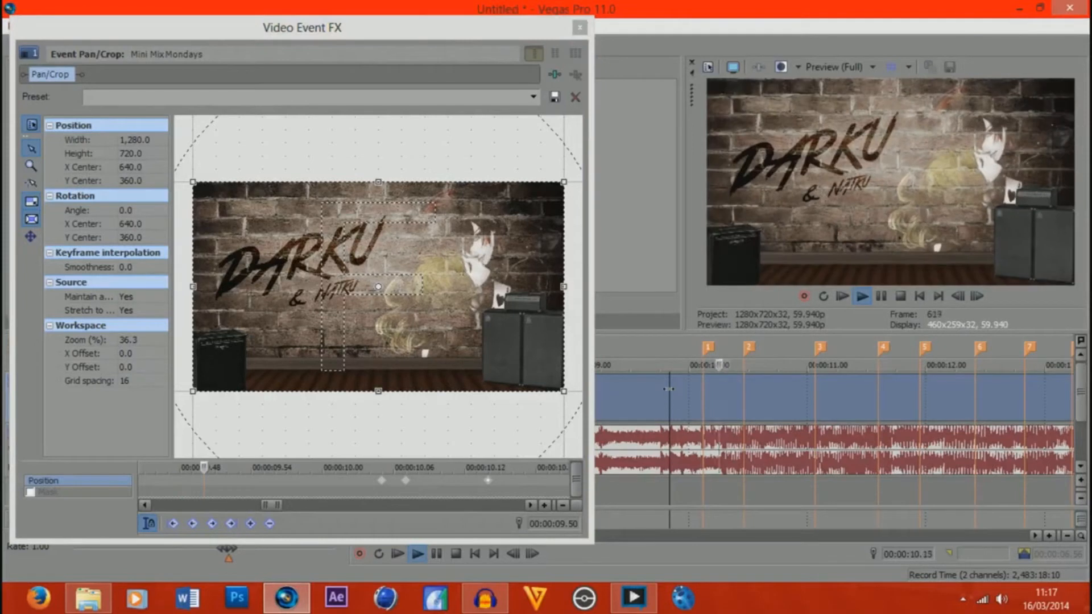
# Step: Copy the three position keyframes at marker 1 and paste them at 00:00:10.27, just before marker 2
pyautogui.click(382, 482)
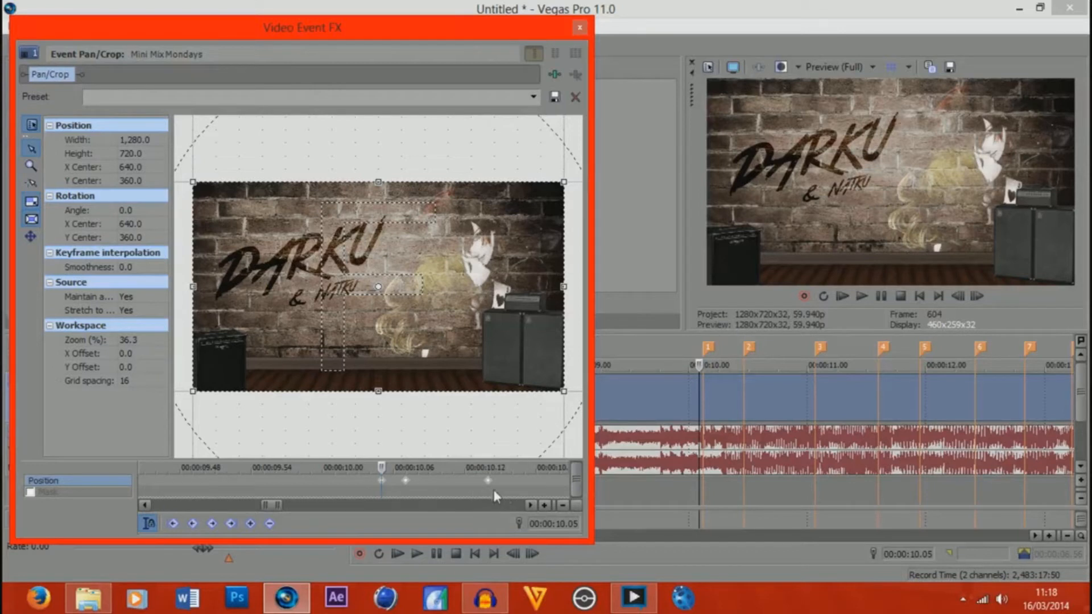
pyautogui.rightClick(382, 481)
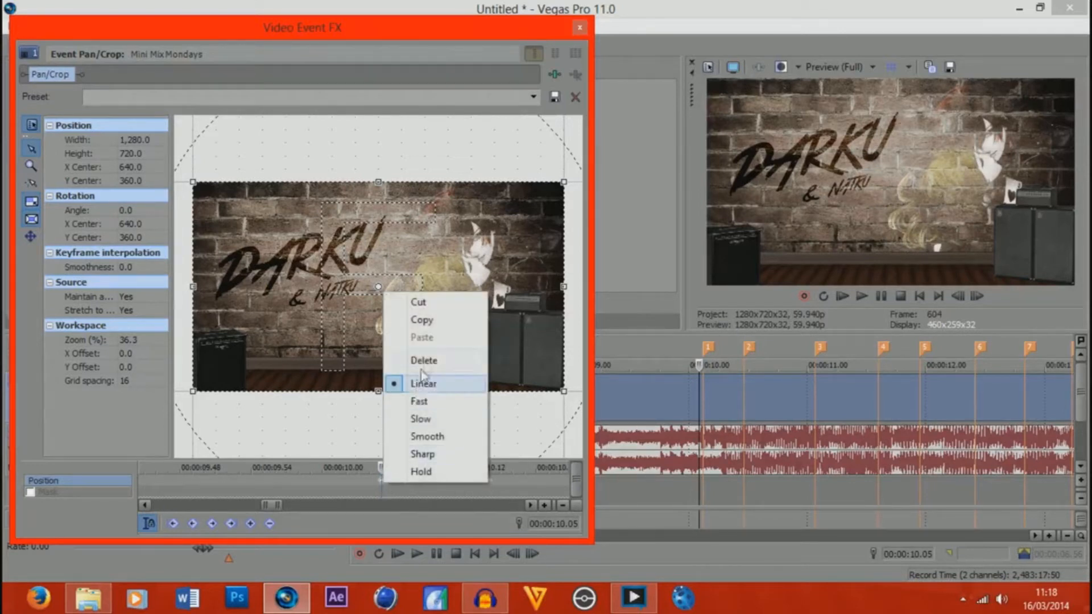
pyautogui.click(433, 324)
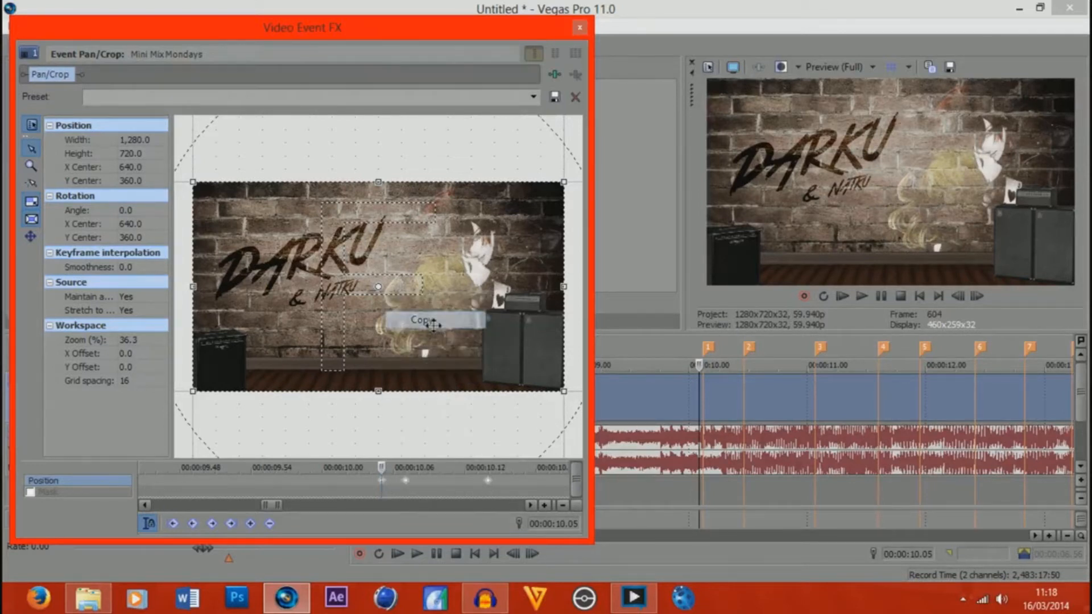
pyautogui.click(745, 407)
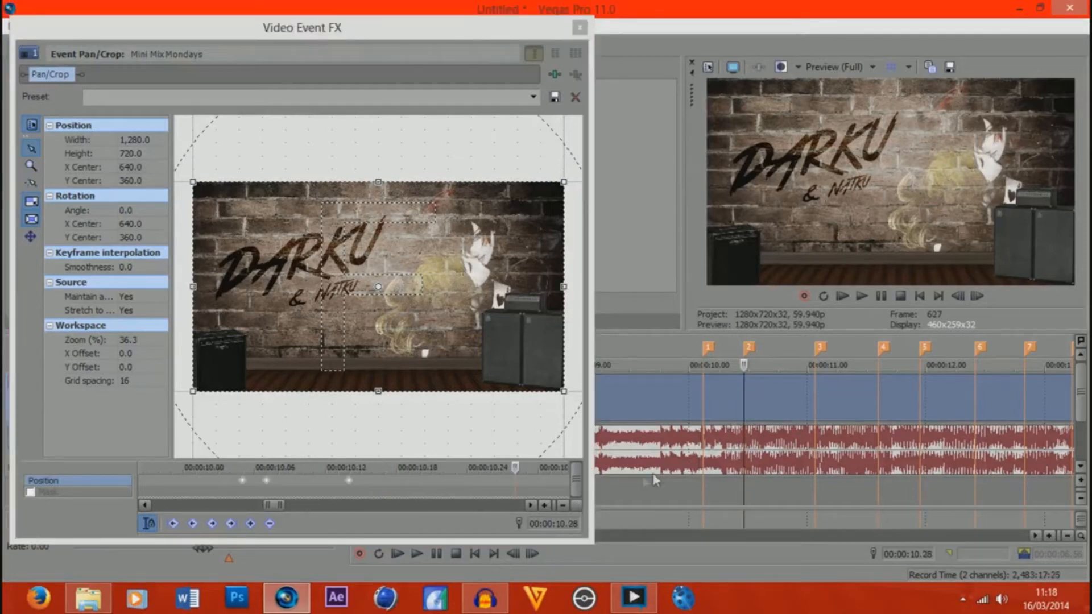
pyautogui.press('Left')
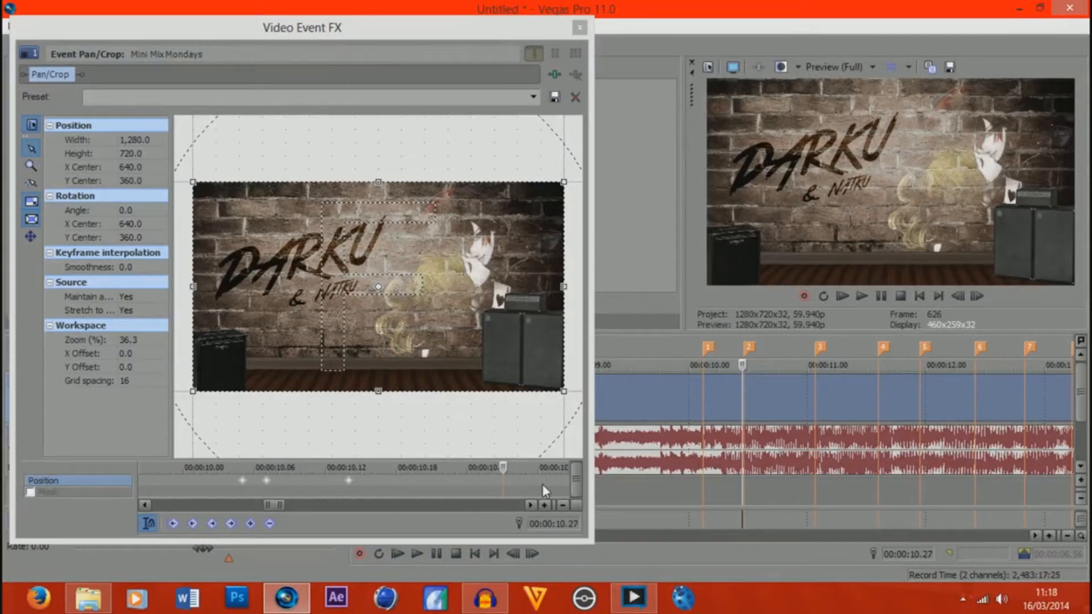
pyautogui.rightClick(504, 481)
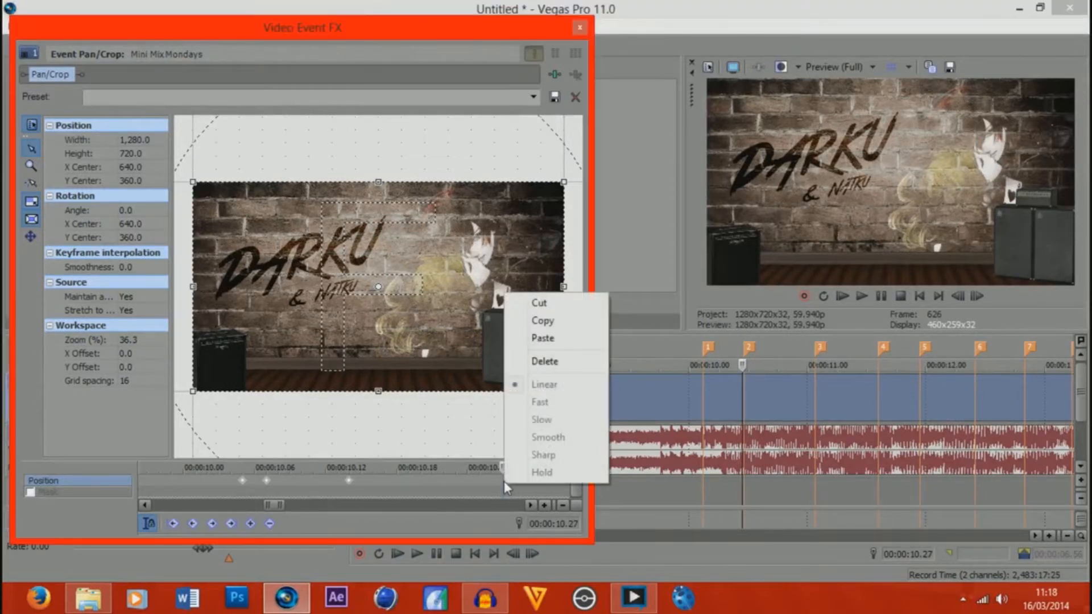
pyautogui.click(575, 338)
pyautogui.click(529, 505)
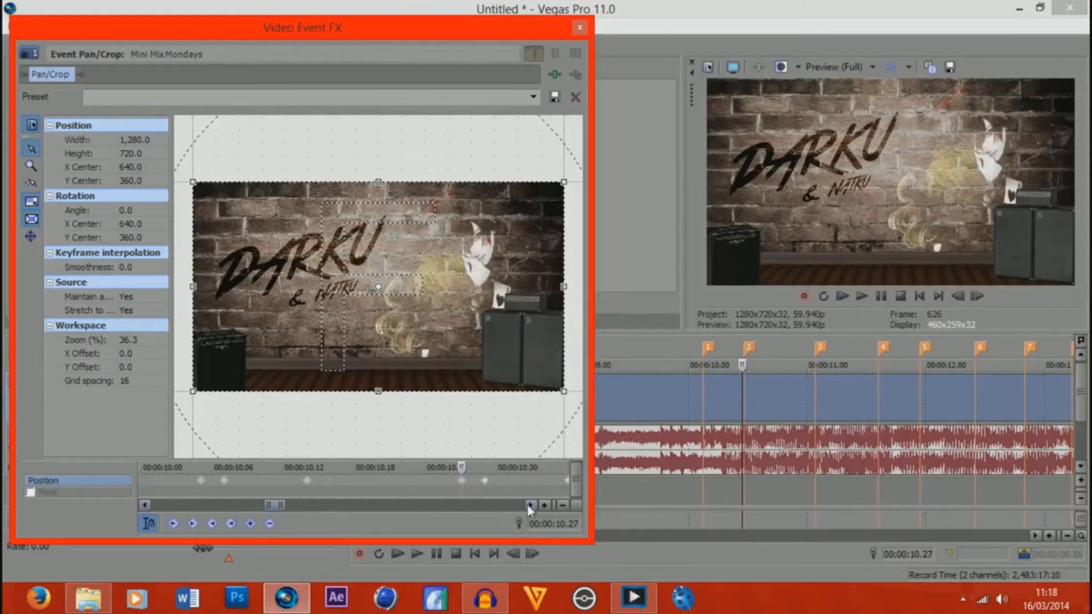
# Step: Paste the copied position keyframes at 00:00:11.03 for marker 3 and at 00:00:11.35 for marker 4
pyautogui.click(817, 406)
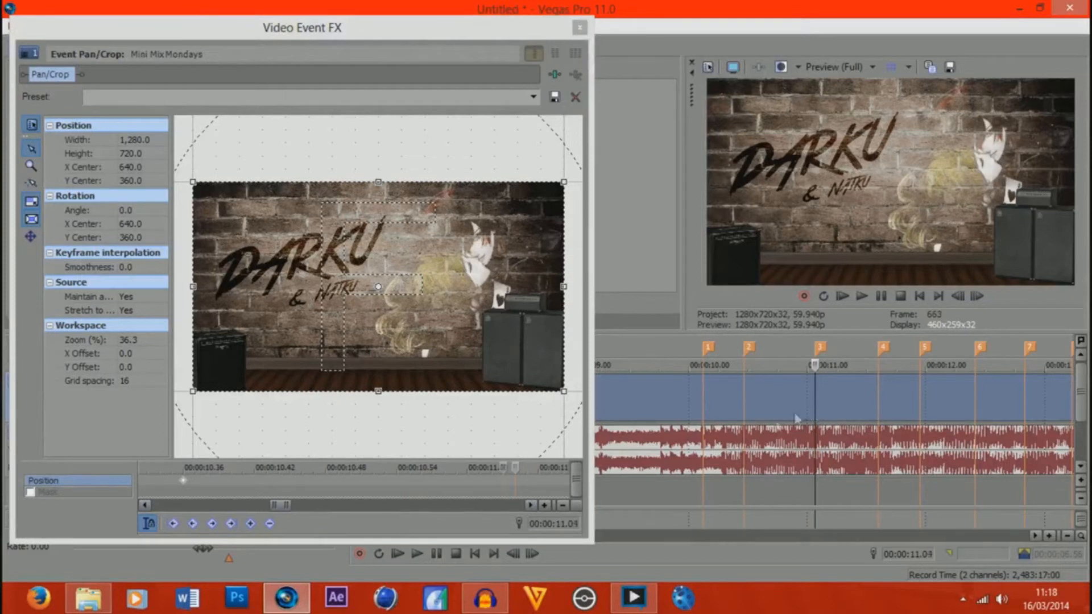
pyautogui.rightClick(503, 482)
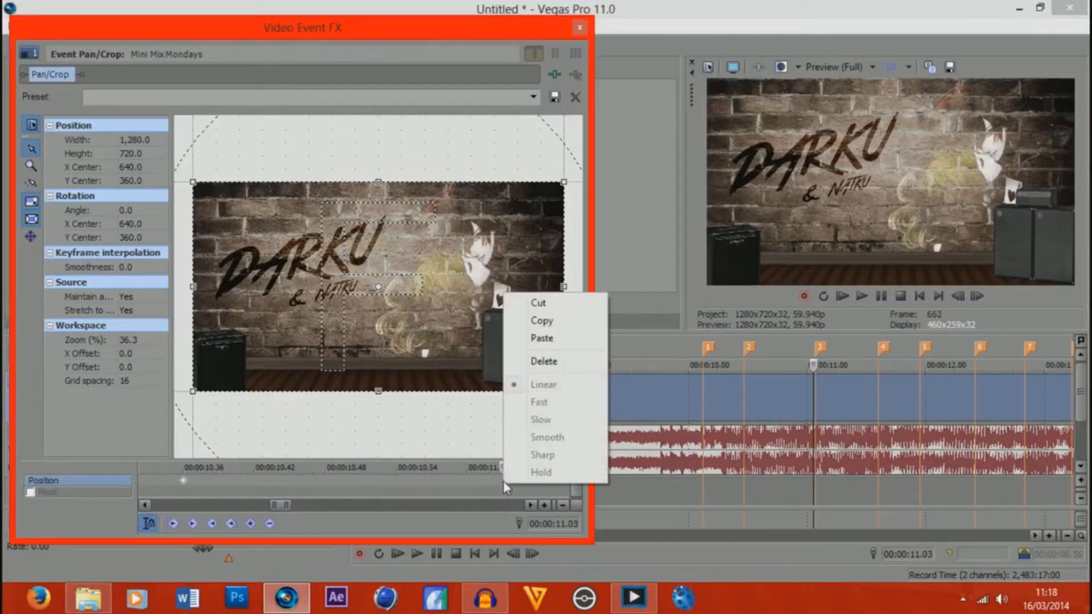
pyautogui.click(542, 338)
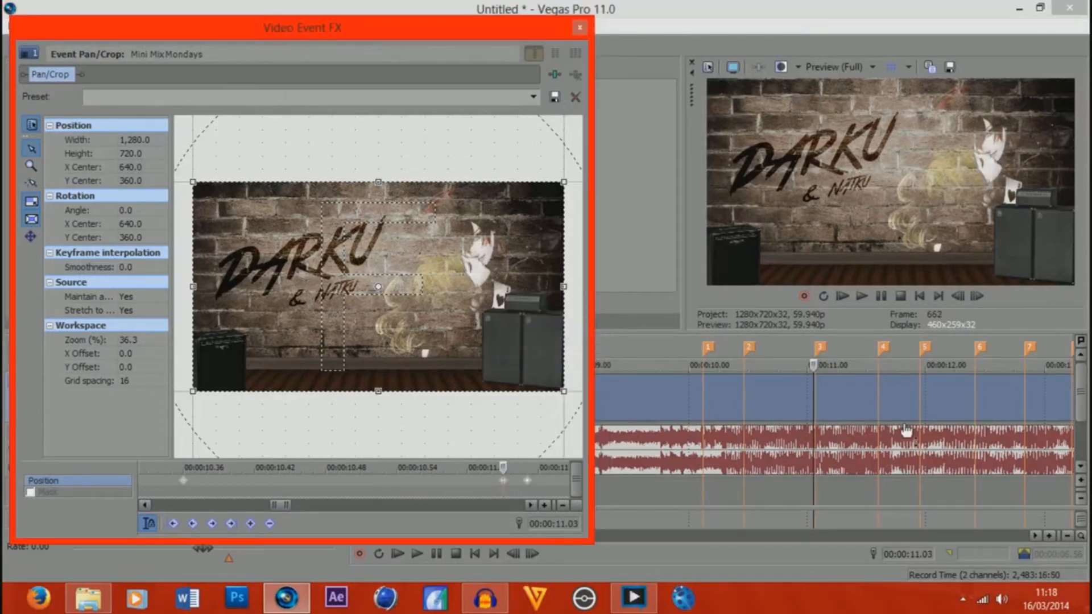
pyautogui.click(879, 405)
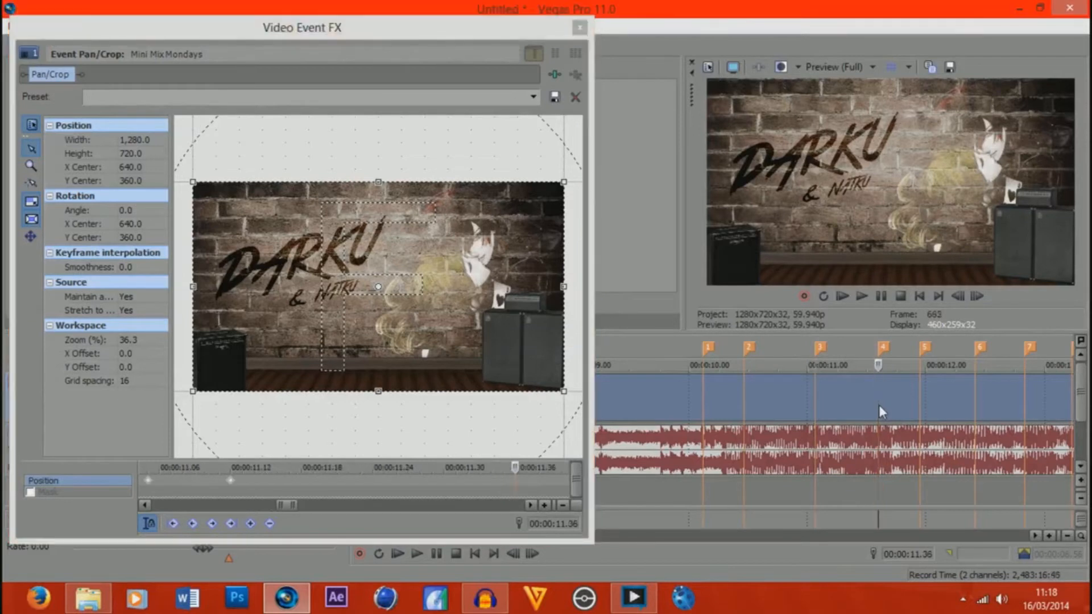
pyautogui.click(506, 489)
pyautogui.rightClick(507, 489)
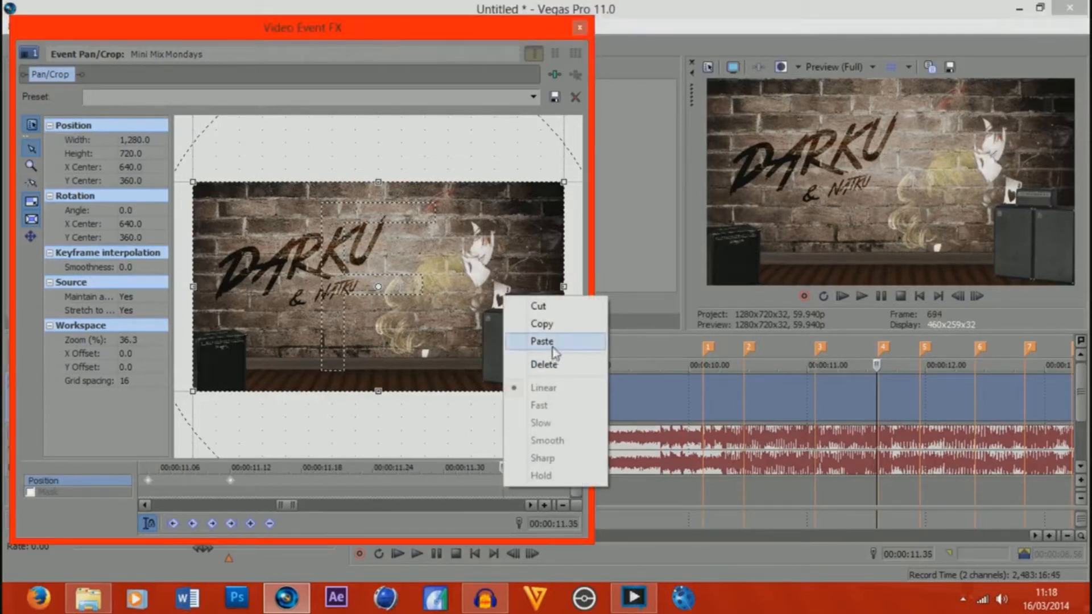
pyautogui.click(541, 341)
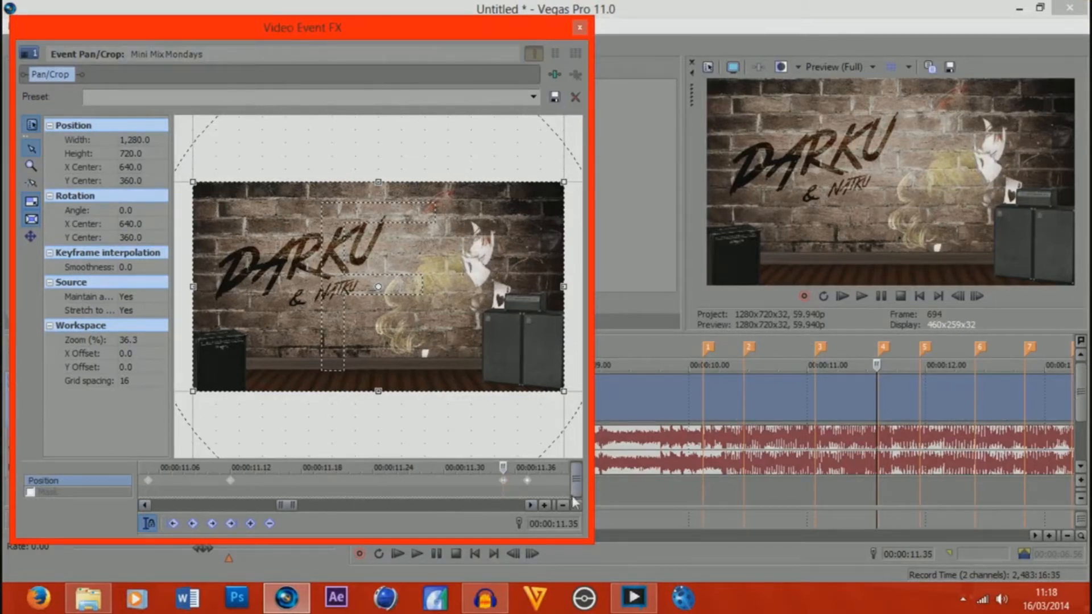
# Step: Paste the position keyframes just before markers 5, 6 and 7, using 00:00:11.56 for marker 5 and 00:00:12.49 for marker 7
pyautogui.click(920, 403)
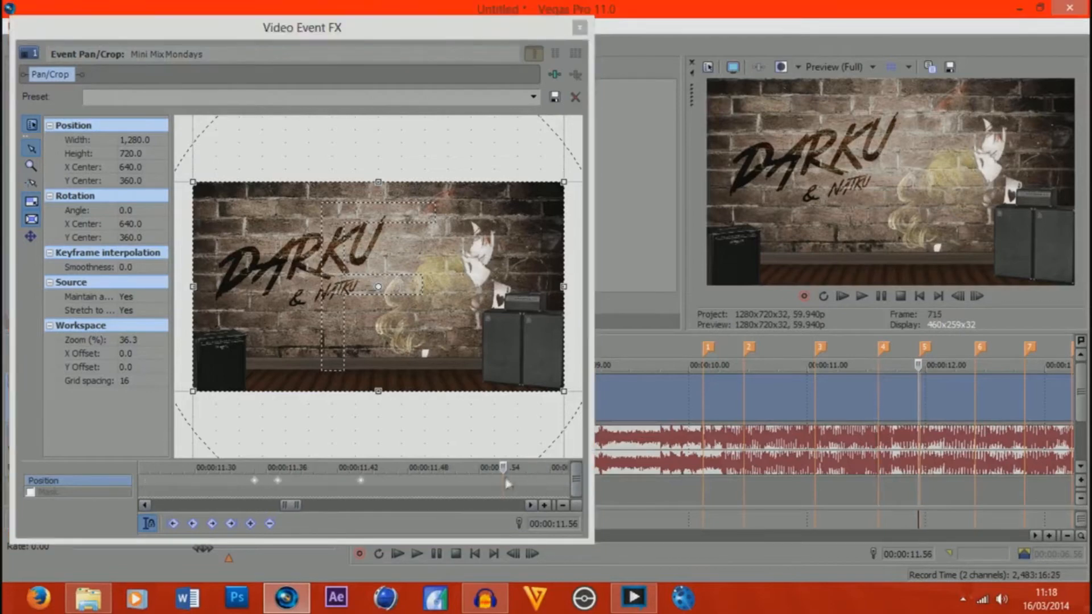
pyautogui.click(974, 411)
pyautogui.press('Left')
pyautogui.rightClick(503, 480)
pyautogui.click(544, 339)
pyautogui.click(1026, 414)
pyautogui.press('Left')
pyautogui.press('Left')
pyautogui.rightClick(503, 480)
pyautogui.click(543, 340)
# Step: Shorten the Pan/Crop window to uncover the timeline scrollbar, and paste the position keyframes one frame before markers 8, 9 and 10
pyautogui.moveTo(461, 542); pyautogui.dragTo(458, 444)
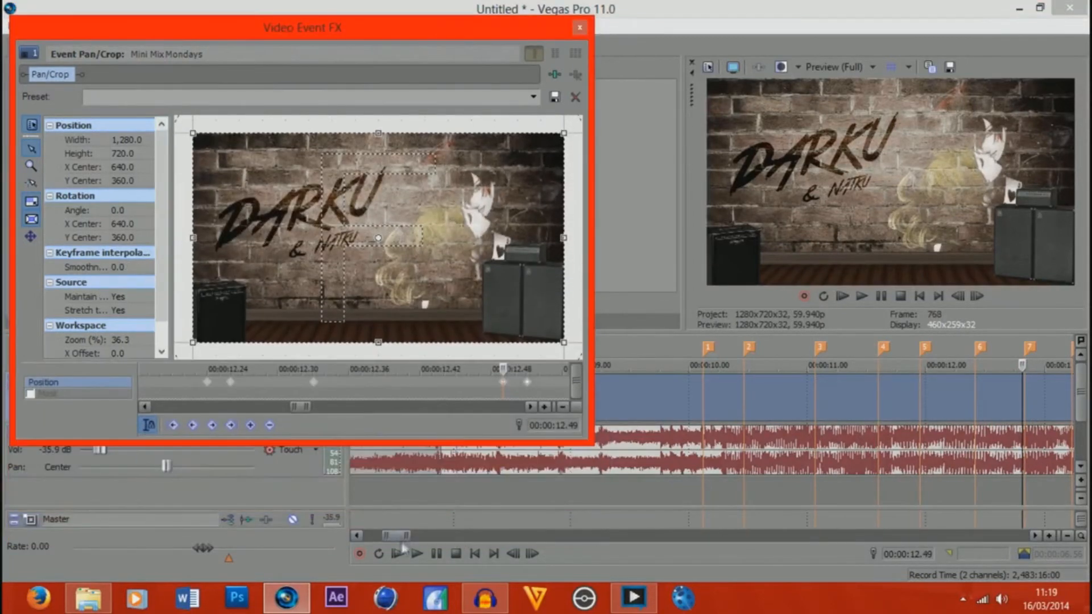
pyautogui.moveTo(392, 536); pyautogui.dragTo(406, 536)
pyautogui.click(673, 405)
pyautogui.press('Left')
pyautogui.rightClick(507, 388)
pyautogui.click(544, 431)
pyautogui.click(741, 408)
pyautogui.press('Left')
pyautogui.rightClick(507, 388)
pyautogui.click(544, 432)
pyautogui.click(798, 413)
pyautogui.press('Left')
pyautogui.rightClick(507, 389)
pyautogui.click(544, 432)
# Step: Paste the position keyframes one frame before markers 11, 12 and 13, ending at 00:00:15.40
pyautogui.click(845, 414)
pyautogui.press('Left')
pyautogui.rightClick(506, 389)
pyautogui.click(544, 432)
pyautogui.click(904, 420)
pyautogui.press('Left')
pyautogui.rightClick(507, 388)
pyautogui.click(544, 431)
pyautogui.click(963, 406)
pyautogui.press('Left')
pyautogui.rightClick(507, 388)
pyautogui.click(544, 432)
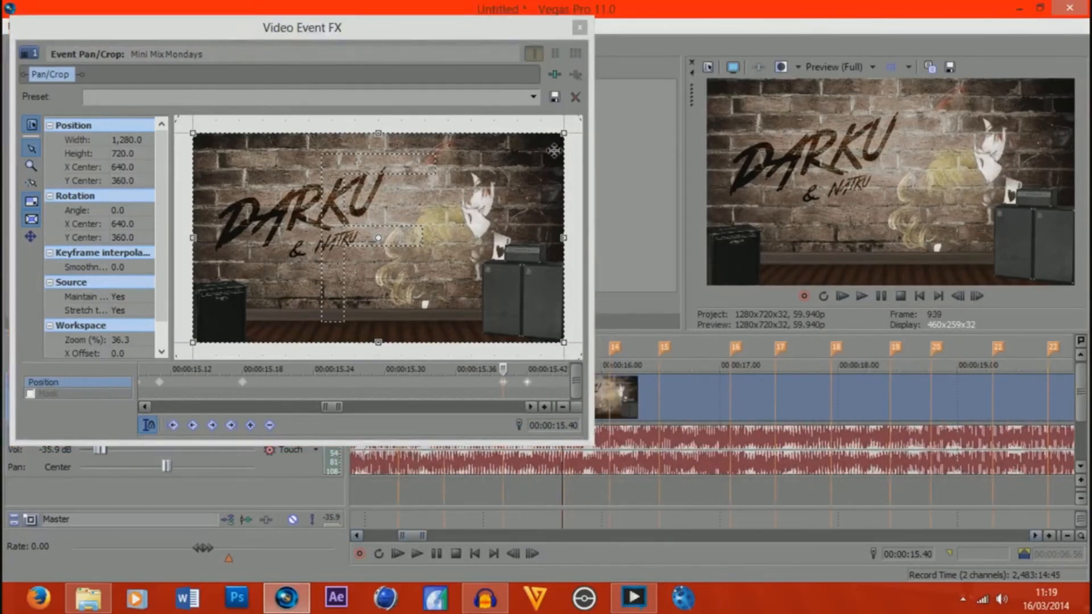
# Step: Close the Pan/Crop window and play the project from 00:00:06.42 to review the beat zooms
pyautogui.click(579, 27)
pyautogui.scroll(-8, 635, 461)
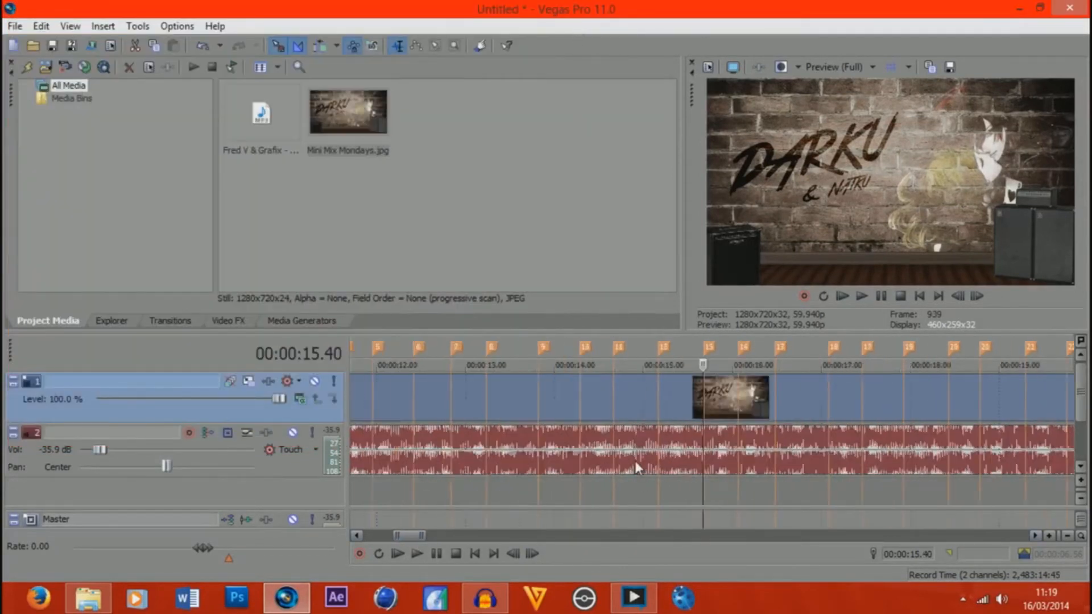
pyautogui.scroll(-3, 634, 461)
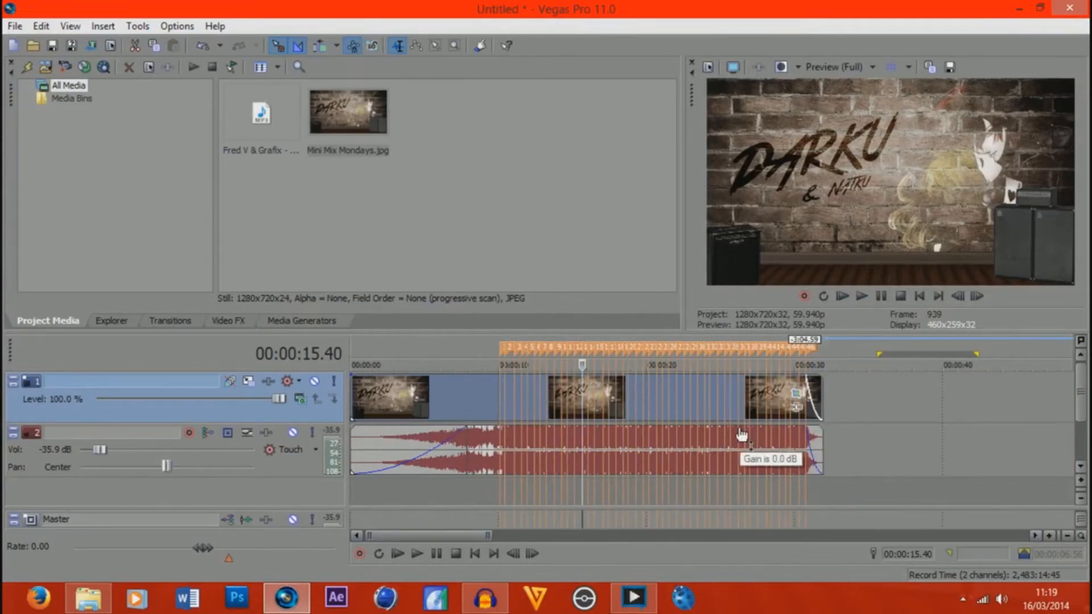
pyautogui.scroll(2, 743, 435)
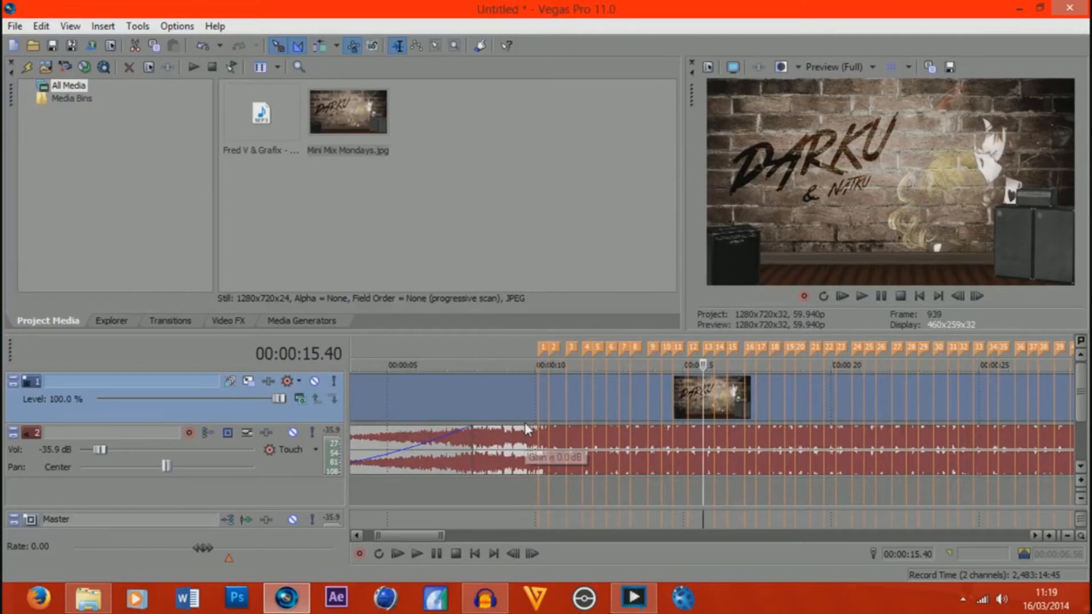
pyautogui.click(555, 398)
pyautogui.scroll(4, 555, 398)
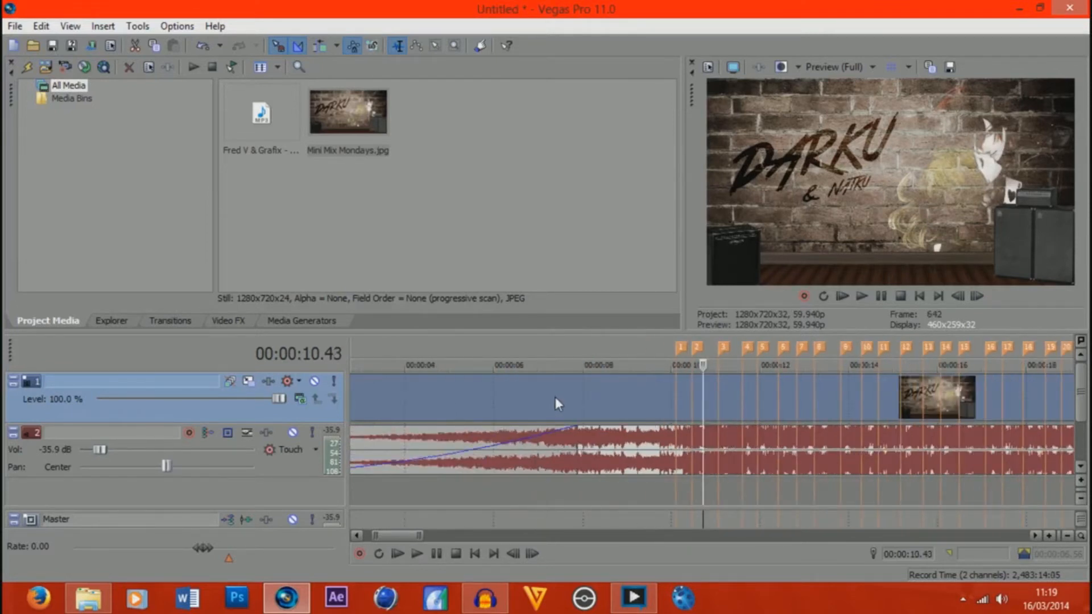
pyautogui.scroll(-2, 555, 398)
pyautogui.scroll(-2, 554, 396)
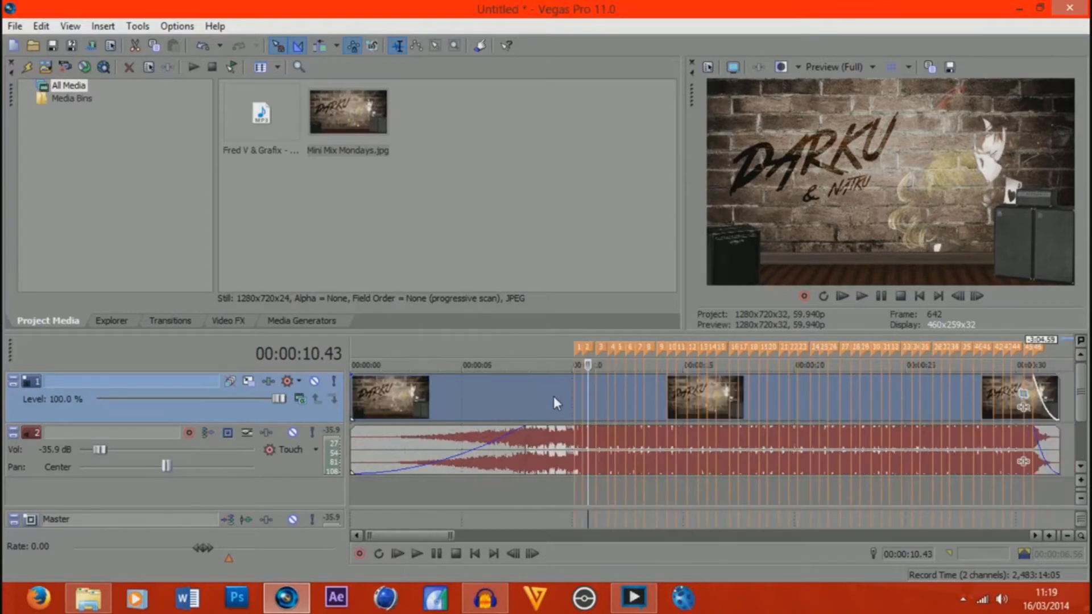
pyautogui.click(554, 396)
pyautogui.click(499, 397)
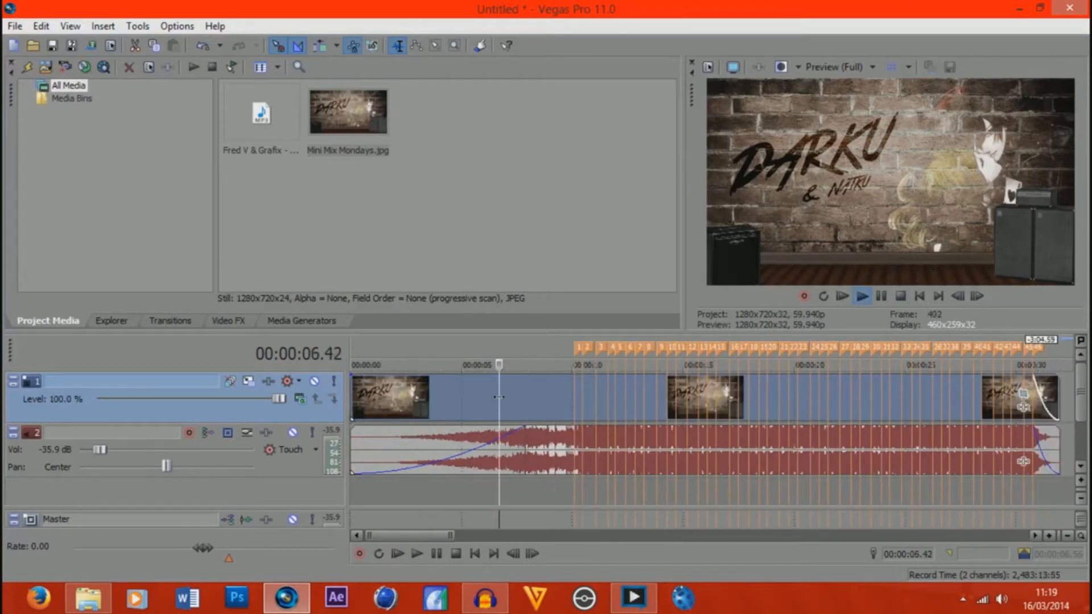
pyautogui.press('space')
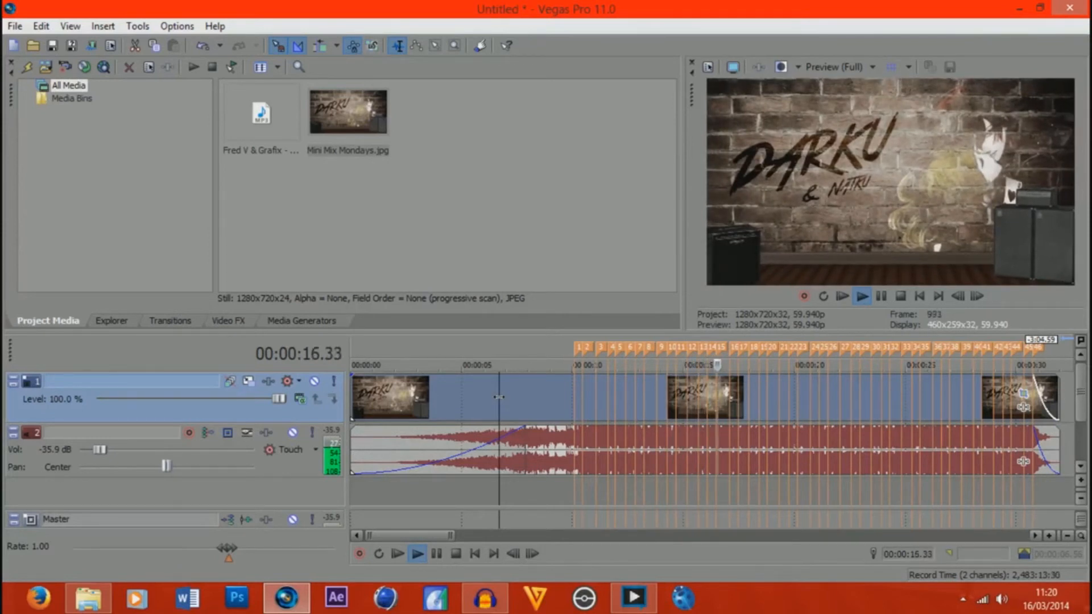
pyautogui.press('space')
# Step: Replay the lead-in to the first beat marker from about 00:00:09.08
pyautogui.click(575, 391)
pyautogui.click(551, 394)
pyautogui.click(565, 388)
pyautogui.click(541, 389)
pyautogui.click(553, 390)
pyautogui.press('space')
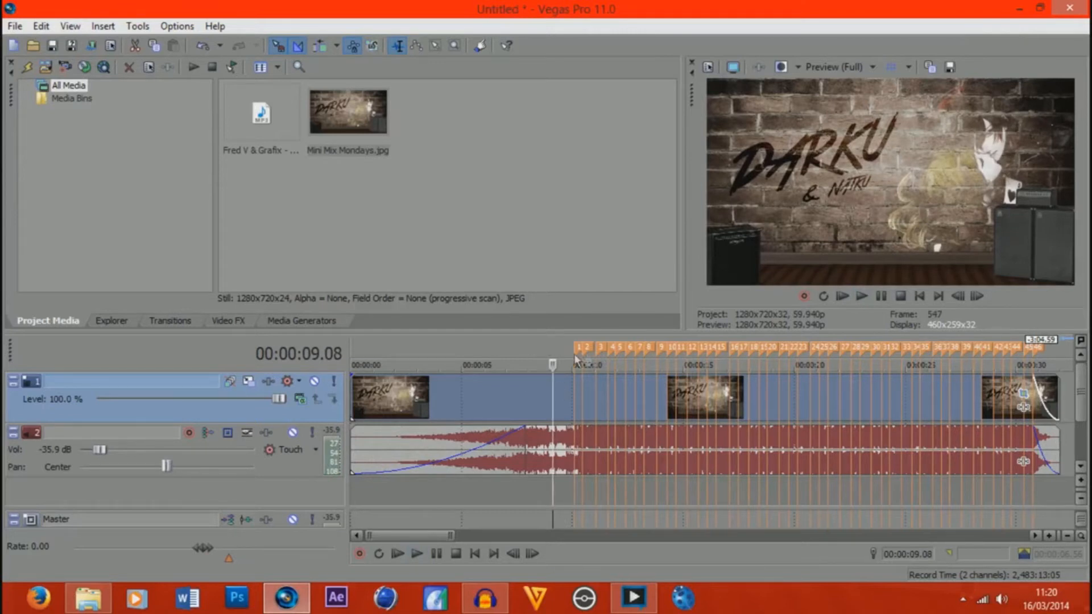
# Step: Check individual frames of the image event around the first several beat markers for the zoom effect
pyautogui.click(615, 389)
pyautogui.click(596, 394)
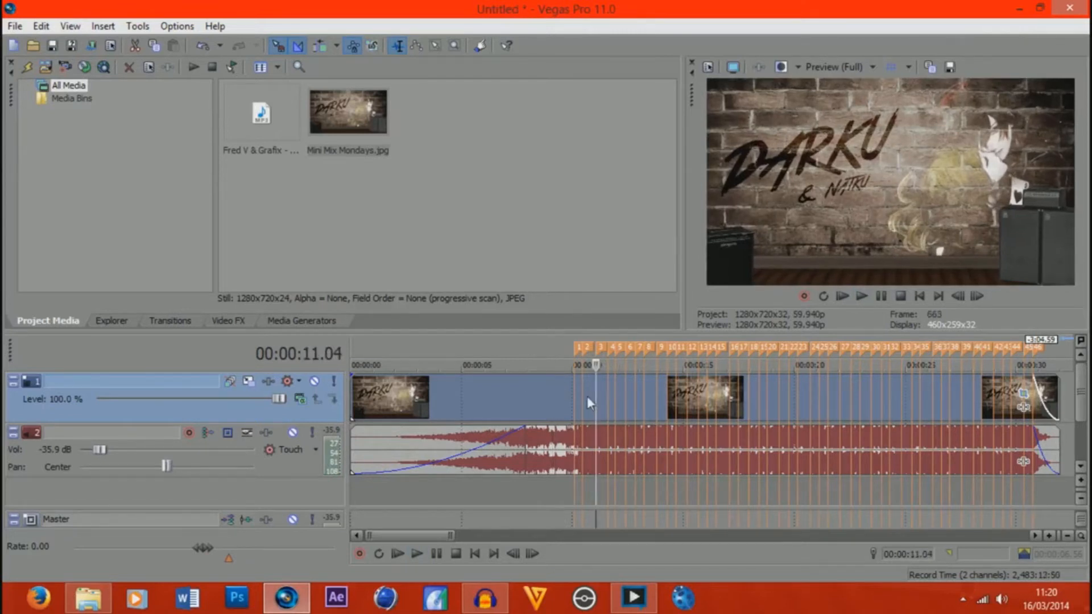
pyautogui.click(602, 395)
pyautogui.click(596, 401)
pyautogui.click(585, 409)
pyautogui.click(594, 414)
pyautogui.click(606, 416)
pyautogui.click(614, 415)
pyautogui.click(630, 415)
pyautogui.click(644, 415)
pyautogui.click(545, 421)
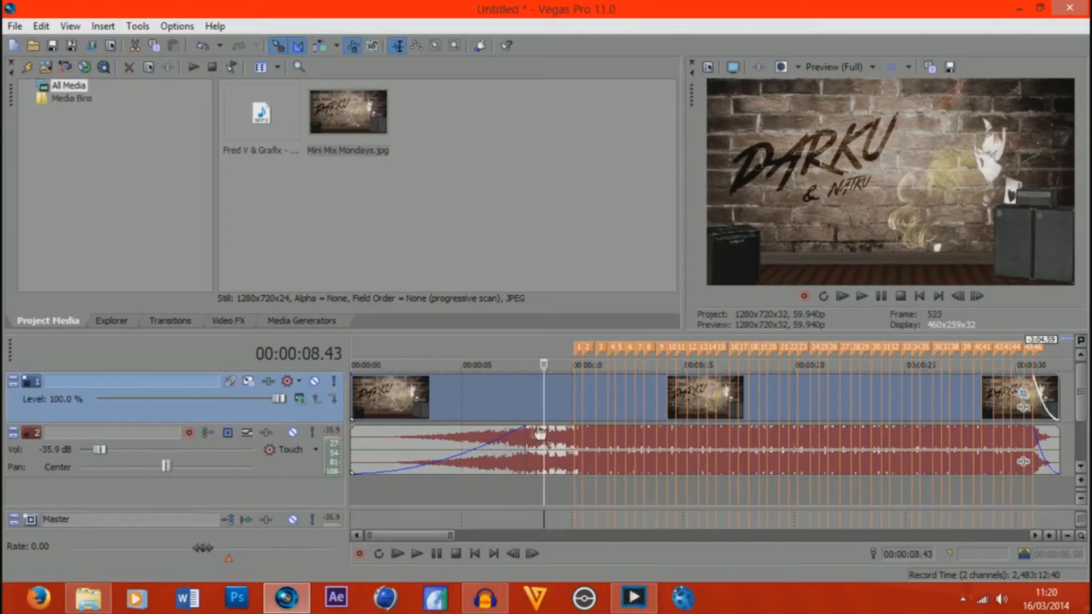
# Step: Switch to the Desktop folder in File Explorer and add the Untitled-1 image after the existing image event on the video track
pyautogui.click(88, 598)
pyautogui.click(66, 187)
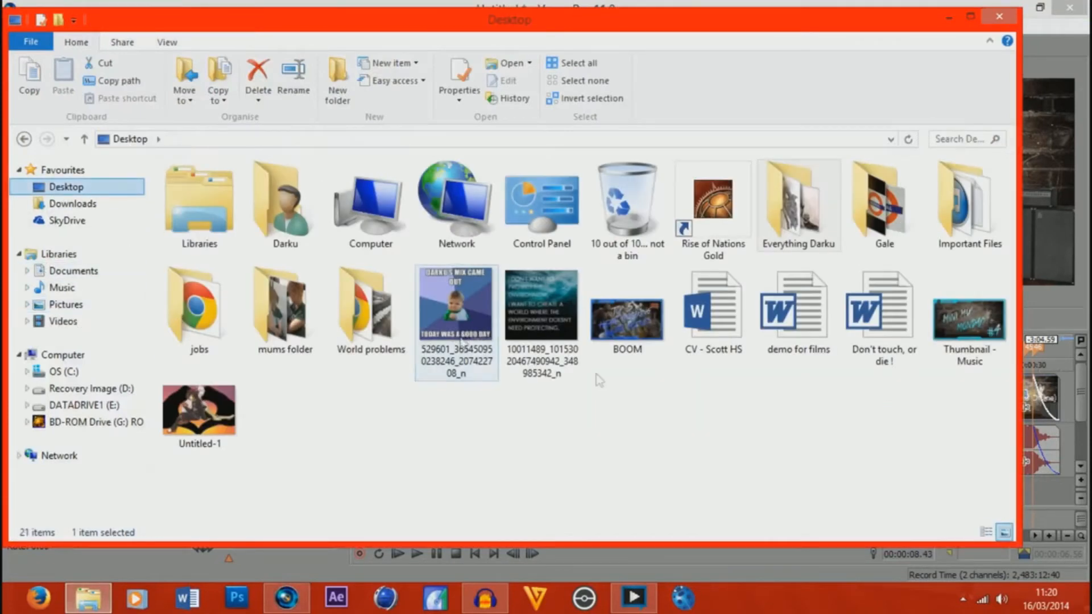
pyautogui.click(734, 404)
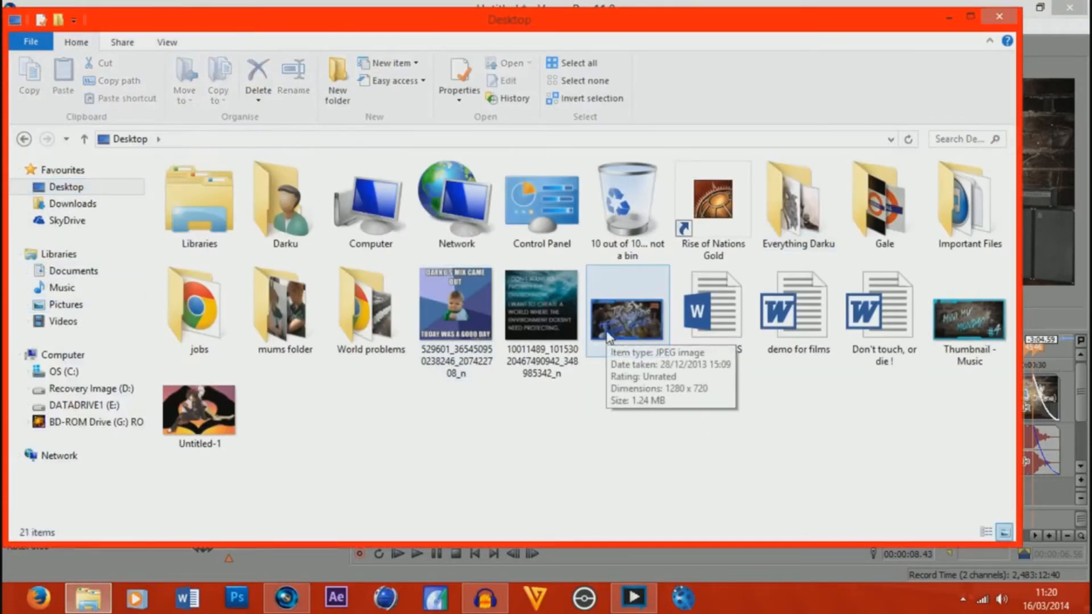
pyautogui.click(235, 428)
pyautogui.moveTo(190, 418); pyautogui.dragTo(1071, 412)
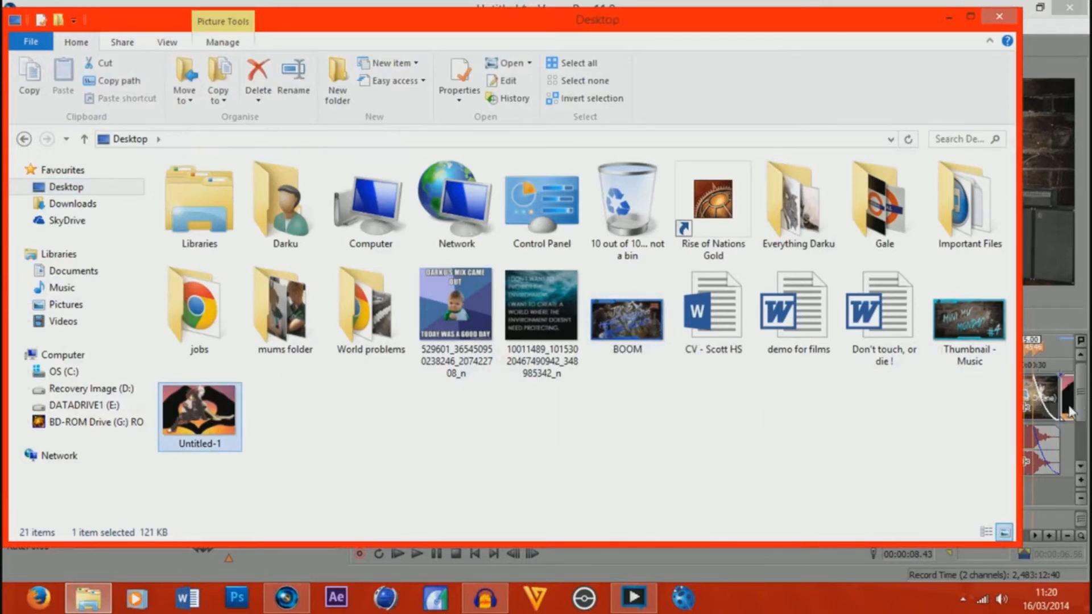
pyautogui.click(1070, 412)
# Step: Insert a new video track above the existing one and move the Untitled-1 event onto it, slightly later in time
pyautogui.scroll(-2, 1070, 412)
pyautogui.rightClick(648, 410)
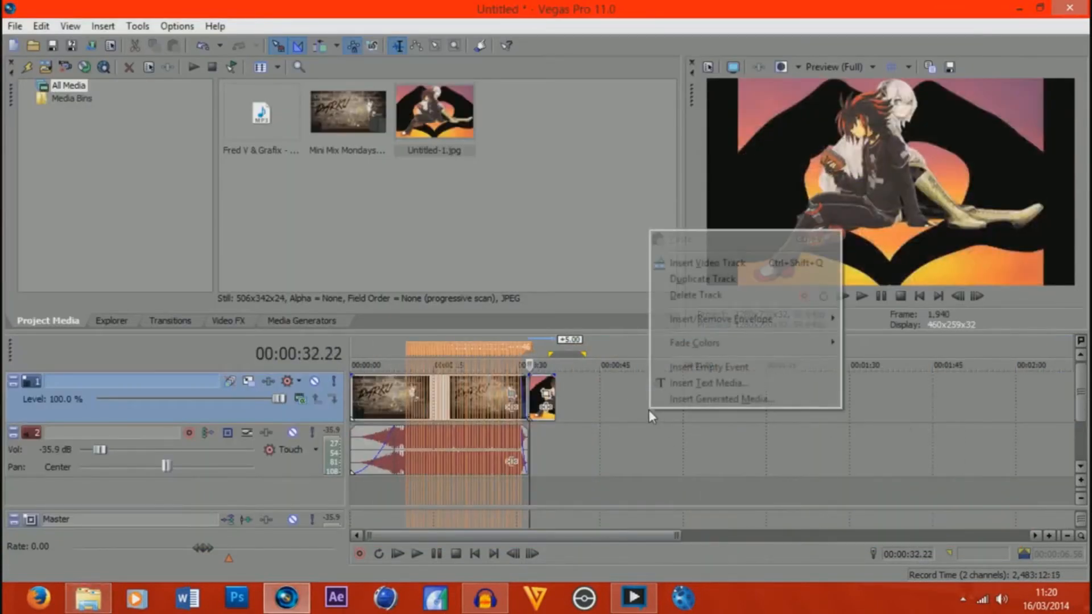
pyautogui.click(706, 265)
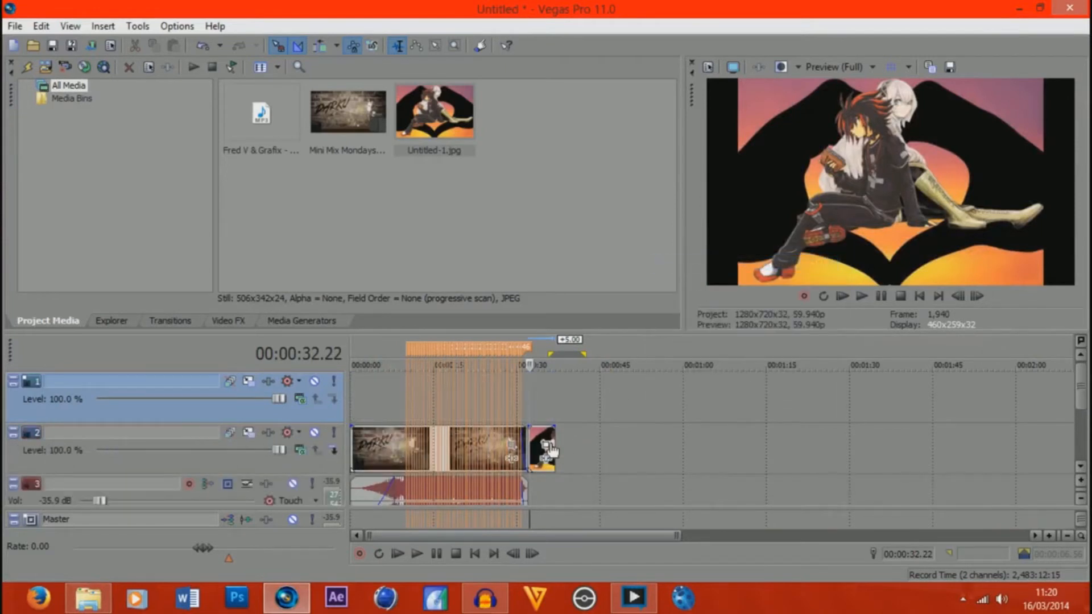
pyautogui.moveTo(551, 451); pyautogui.dragTo(583, 400)
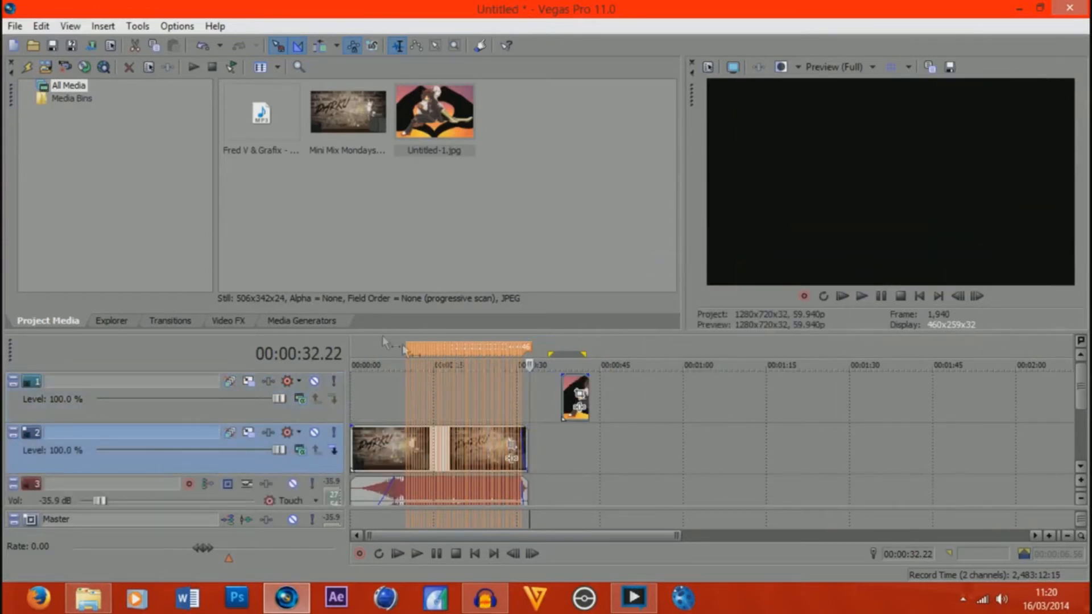
# Step: Move the Untitled-1 event earlier on the top video track so it starts at about 00:00:04.22
pyautogui.moveTo(574, 392); pyautogui.dragTo(379, 387)
pyautogui.click(377, 383)
pyautogui.scroll(5, 378, 383)
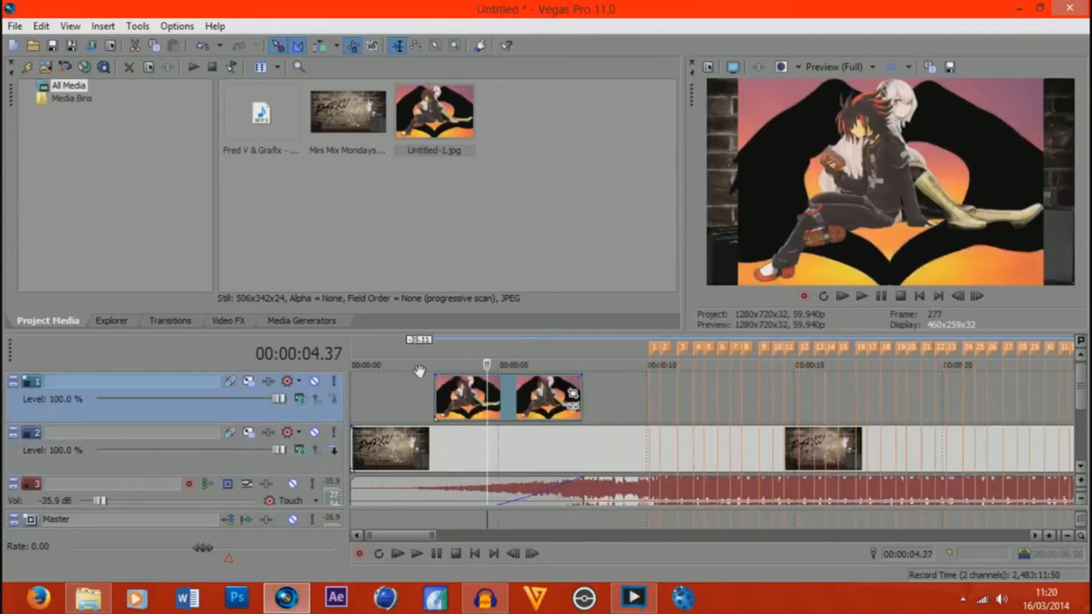
pyautogui.click(458, 391)
pyautogui.click(440, 395)
pyautogui.moveTo(470, 402); pyautogui.dragTo(522, 401)
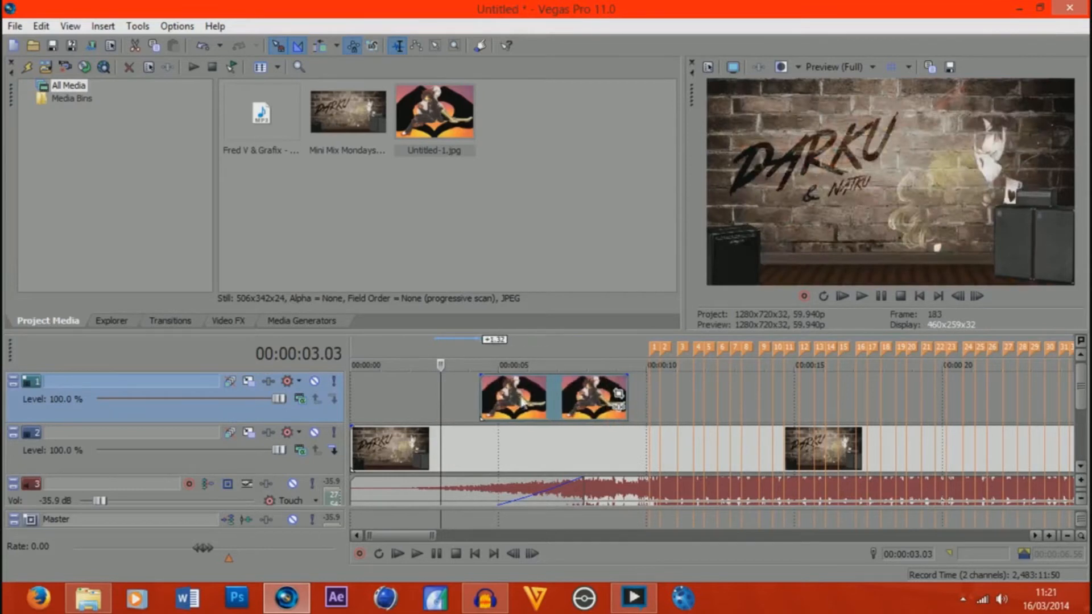
# Step: Extend the end of the Untitled-1 event by about 9.25 on the timeline and check frames near its start
pyautogui.moveTo(628, 398); pyautogui.dragTo(904, 398)
pyautogui.click(529, 395)
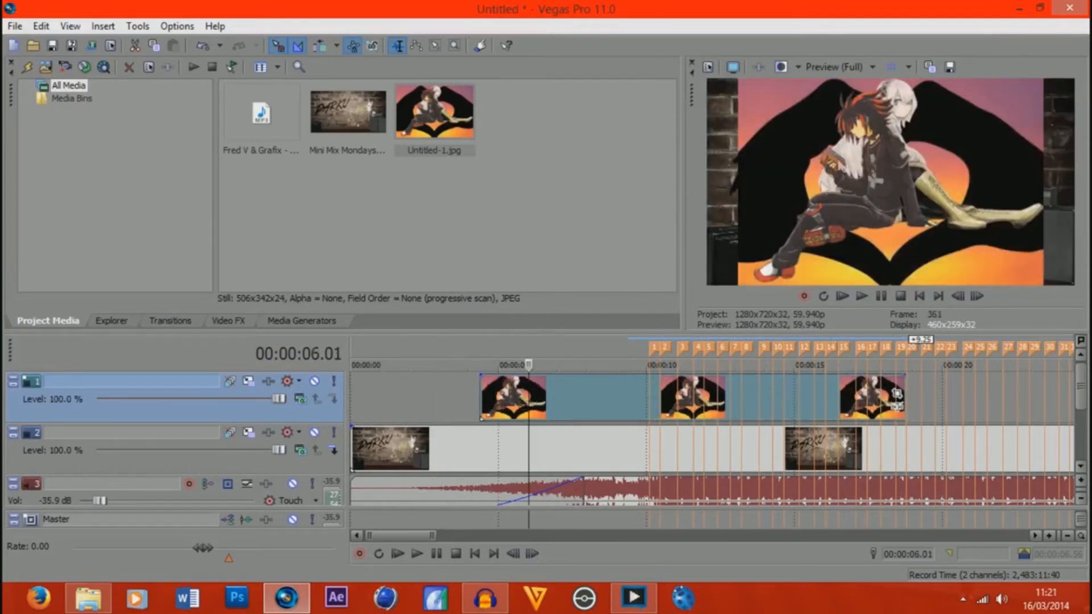
pyautogui.click(486, 398)
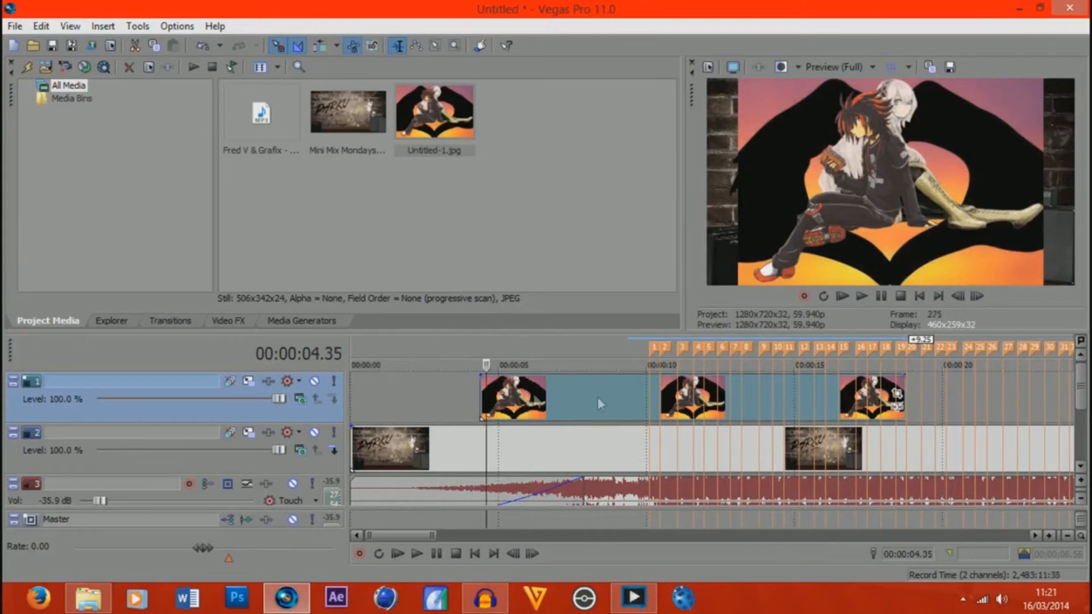
# Step: Add an Untitled-1 Pan/Crop keyframe at 00:00:06.18 with the crop frame enlarged to about 993.5 by 671.5
pyautogui.click(897, 394)
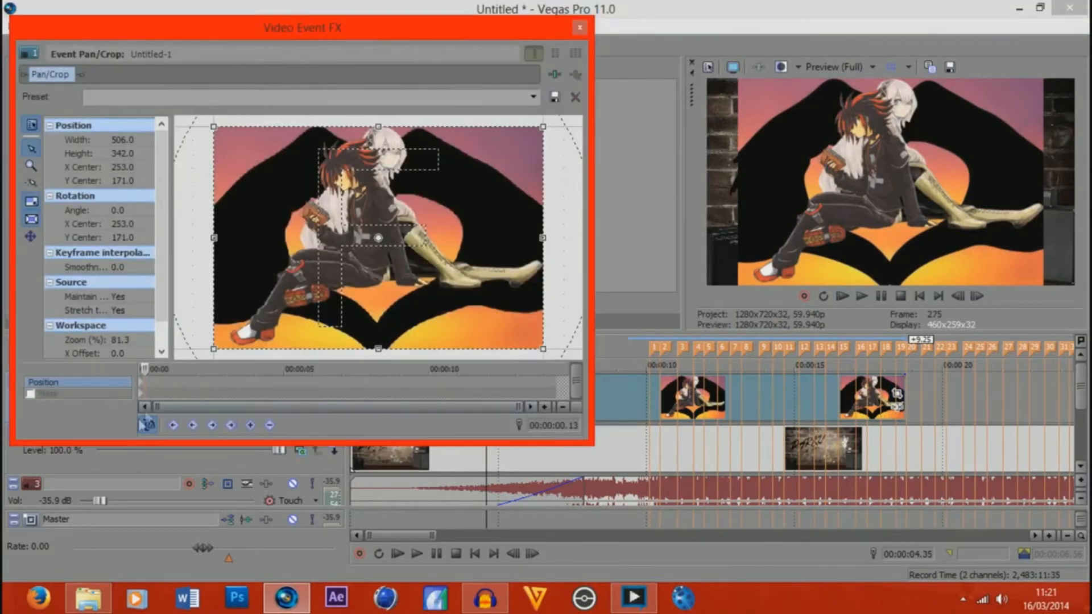
pyautogui.moveTo(144, 369); pyautogui.dragTo(131, 367)
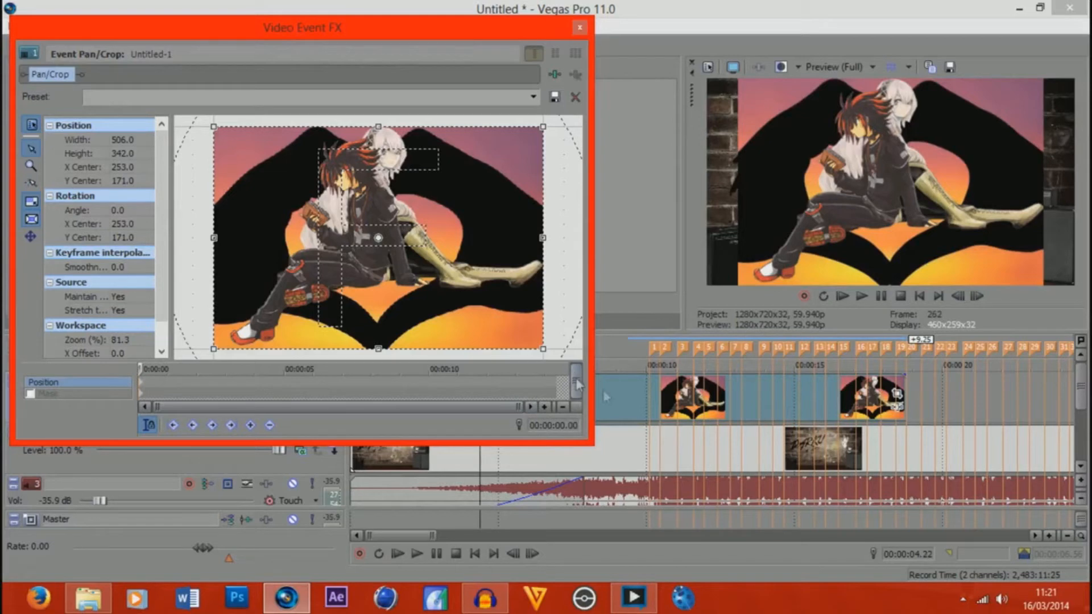
pyautogui.click(667, 397)
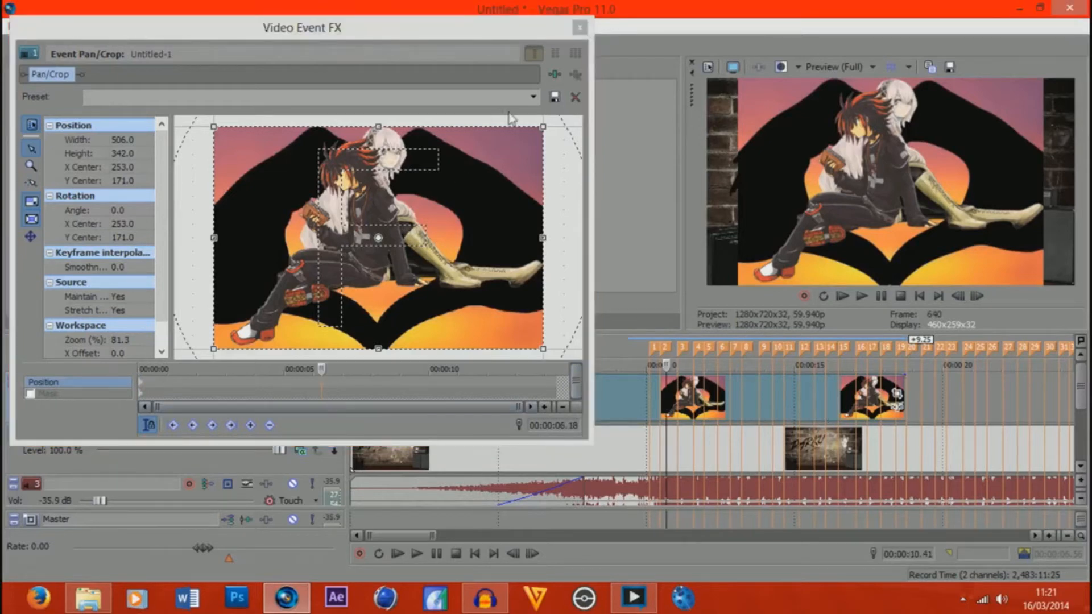
pyautogui.moveTo(544, 126); pyautogui.dragTo(694, 20)
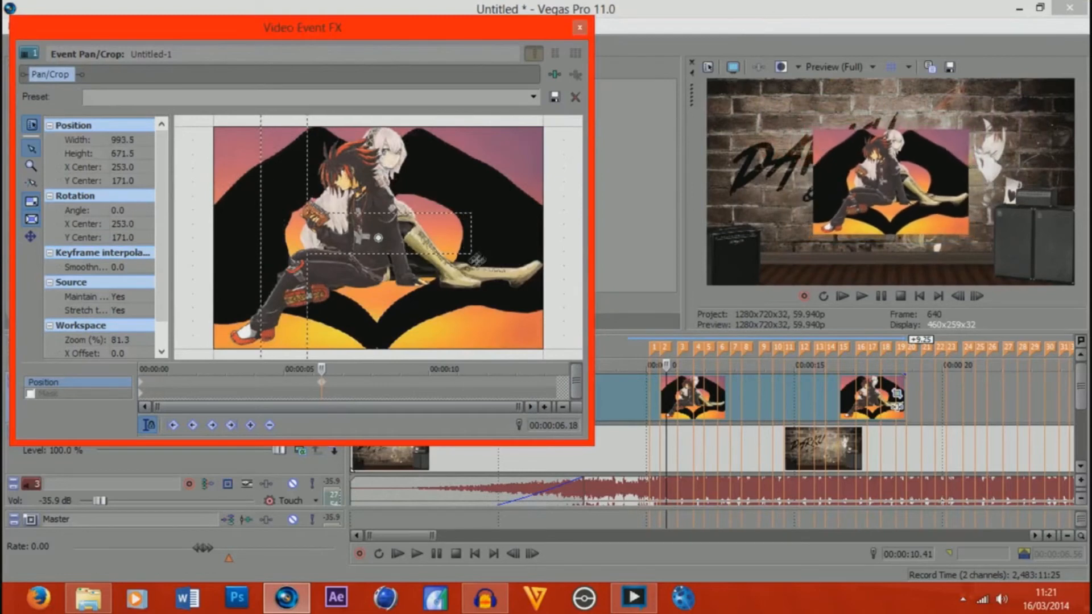
pyautogui.scroll(-3, 468, 270)
pyautogui.scroll(-8, 467, 270)
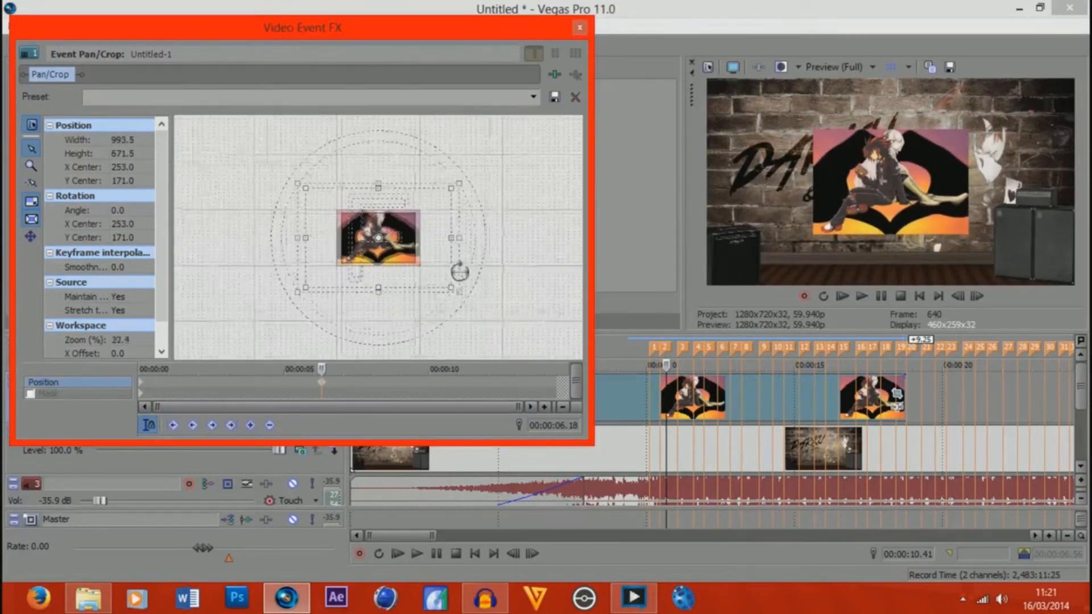
# Step: Enlarge the keyframe's crop frame to about 3,083 by 2,084 and centre it at about X 647.3, Y -277.9
pyautogui.moveTo(440, 195); pyautogui.dragTo(567, 127)
pyautogui.scroll(-1, 537, 146)
pyautogui.scroll(-1, 536, 170)
pyautogui.moveTo(456, 213)
pyautogui.mouseDown()
pyautogui.moveTo(444, 226)
pyautogui.moveTo(484, 197)
pyautogui.moveTo(468, 185)
pyautogui.moveTo(468, 196)
pyautogui.mouseUp()
pyautogui.click(580, 30)
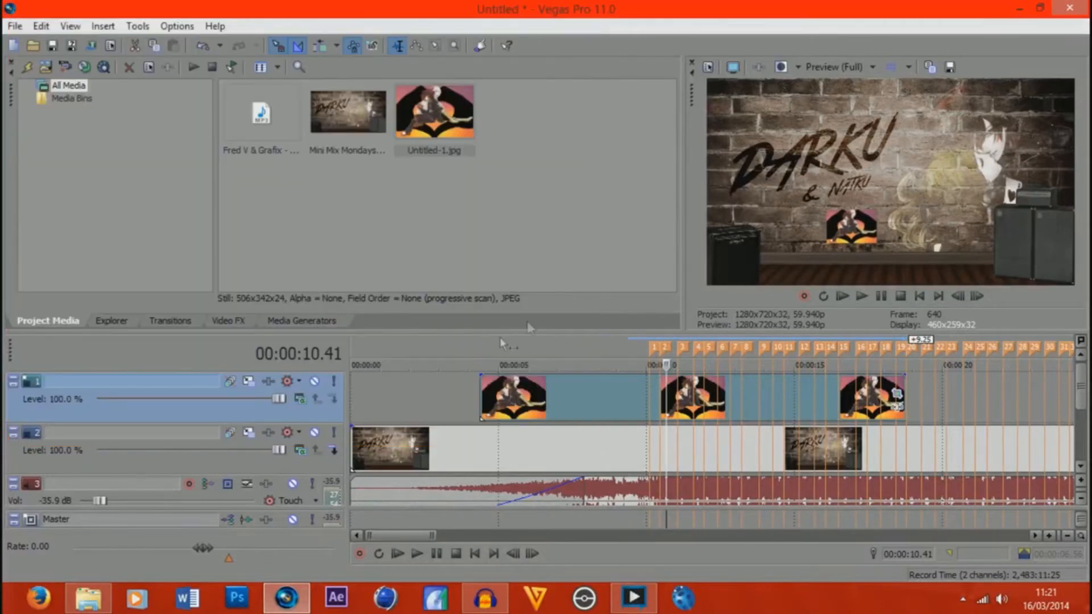
# Step: Inspect the shrinking motion at 00:00:05.11 and the Untitled-1 Pan/Crop keyframe at 00:00:06.18, with cursor sync on
pyautogui.click(504, 397)
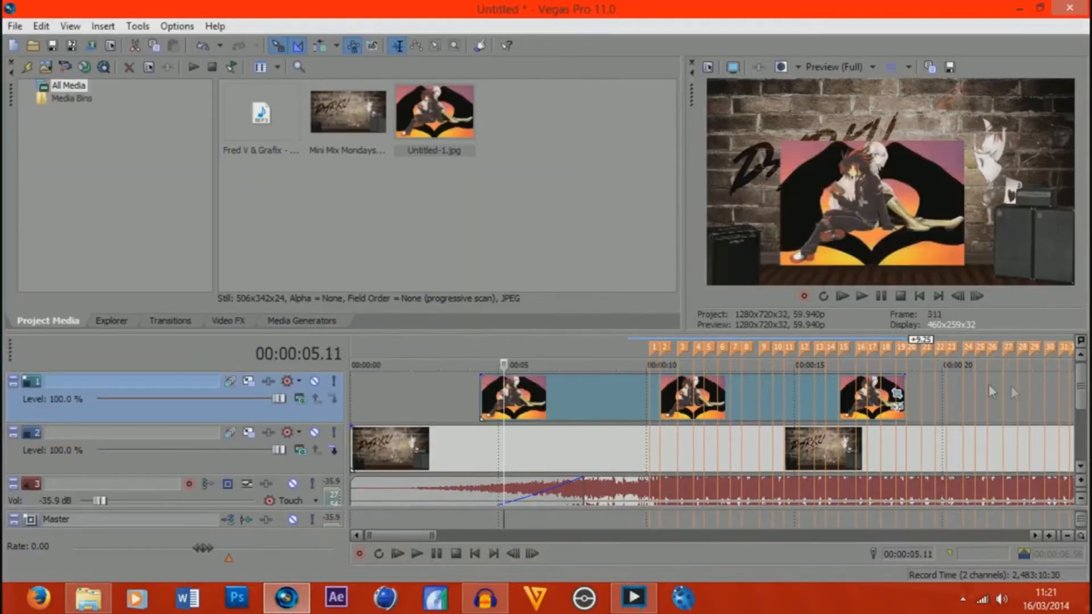
pyautogui.click(897, 393)
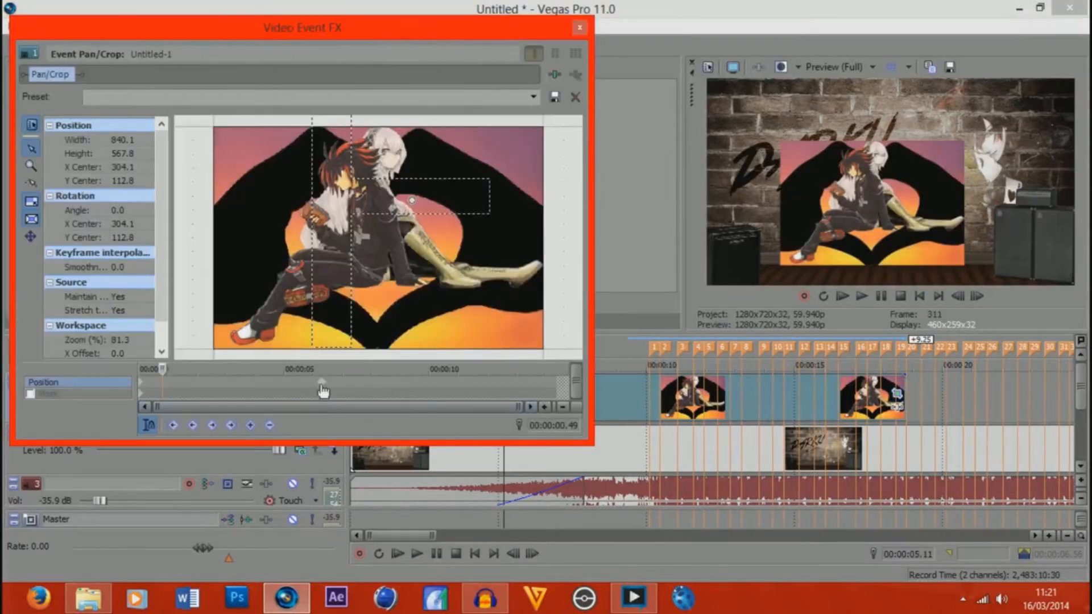
pyautogui.click(321, 383)
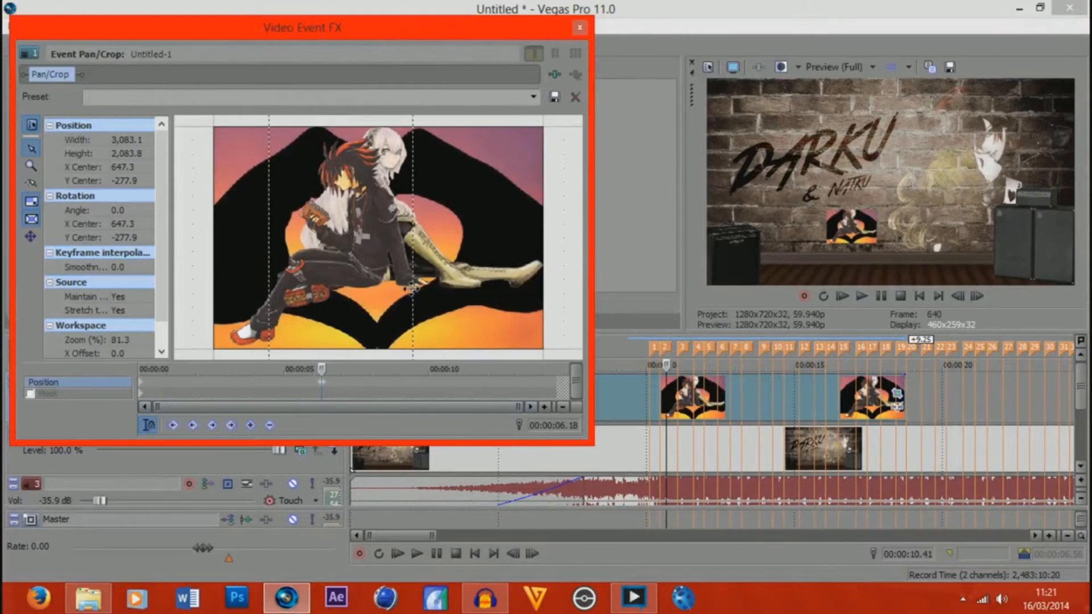
pyautogui.scroll(-8, 411, 289)
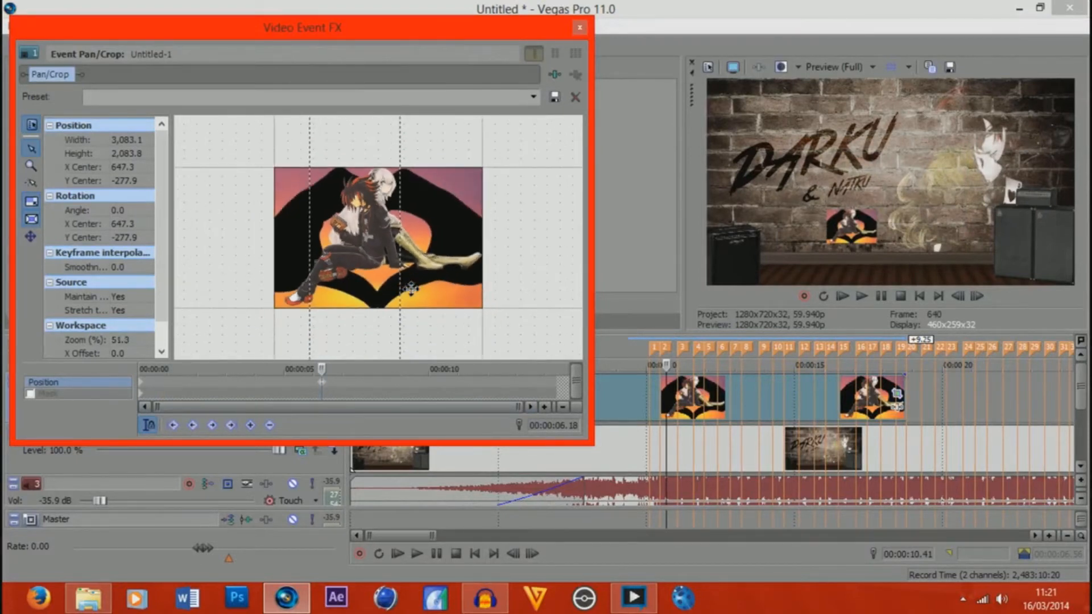
pyautogui.scroll(-1, 411, 289)
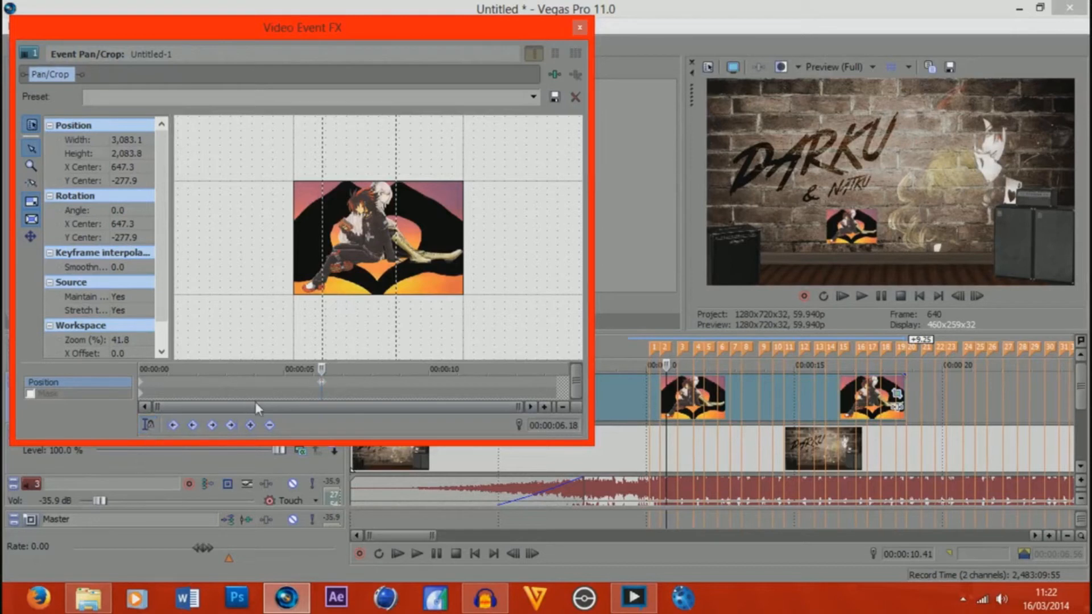
pyautogui.click(147, 427)
pyautogui.click(579, 28)
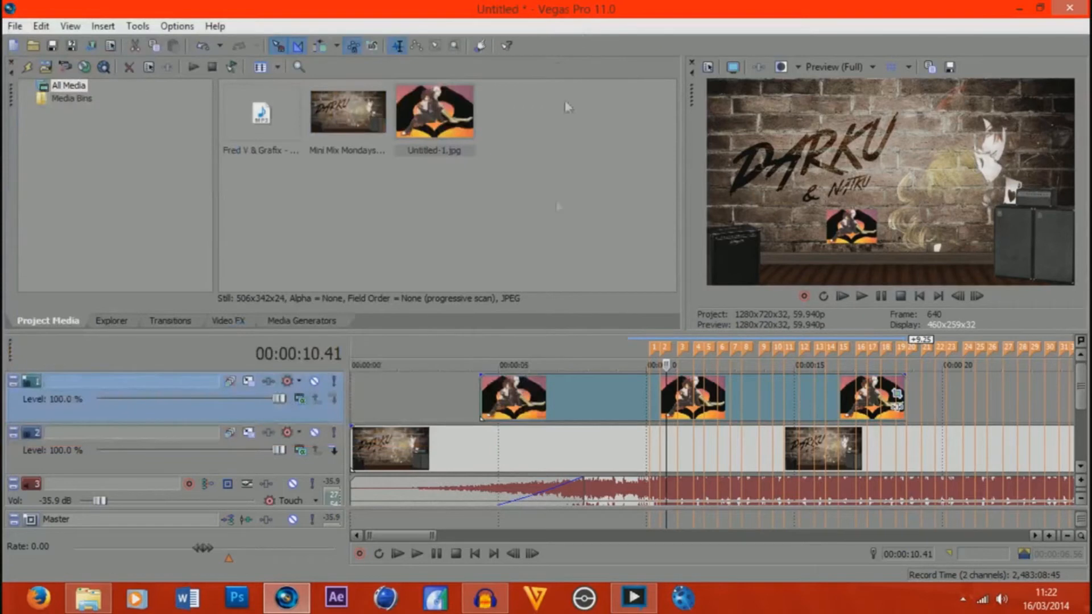
# Step: Scrub through the start of the Untitled-1 event and preview its shrinking motion
pyautogui.click(487, 404)
pyautogui.moveTo(487, 402); pyautogui.dragTo(535, 402)
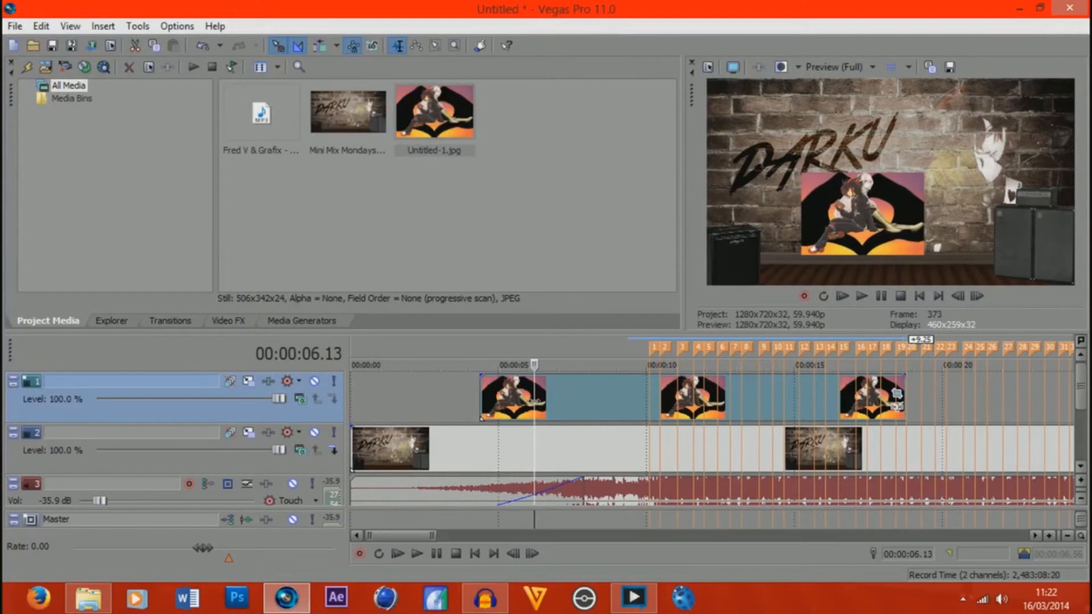
pyautogui.click(452, 399)
pyautogui.click(370, 401)
pyautogui.press('space')
pyautogui.press('space')
# Step: Extend the Untitled-1 event's start to the beginning of the timeline and set its fade-in to about 00:00:01.19
pyautogui.moveTo(477, 389)
pyautogui.mouseDown()
pyautogui.moveTo(354, 392)
pyautogui.moveTo(347, 376)
pyautogui.moveTo(465, 377)
pyautogui.mouseUp()
pyautogui.press('space')
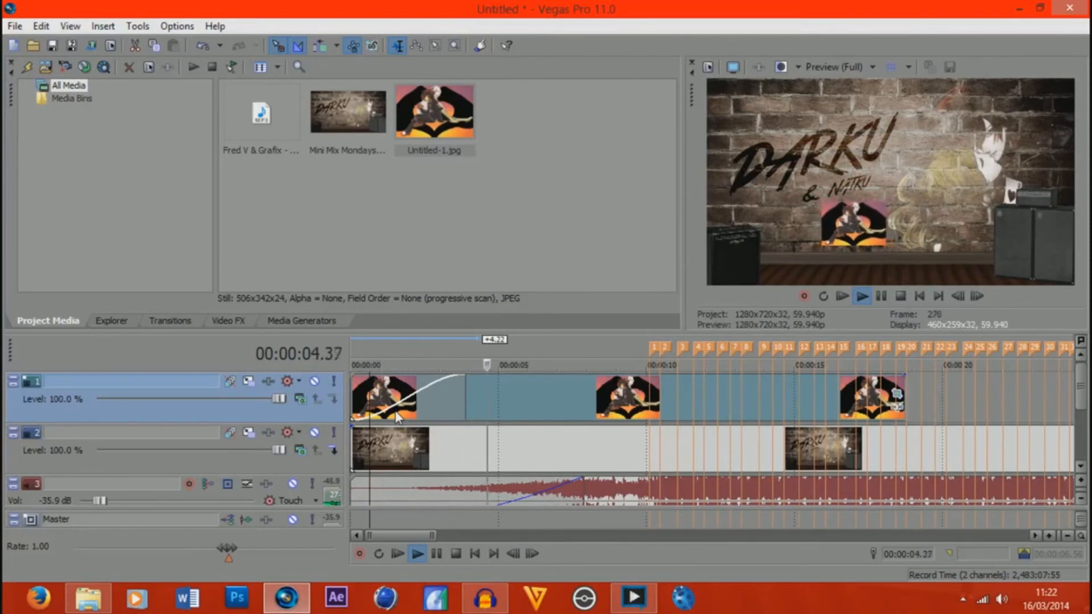
pyautogui.press('space')
pyautogui.moveTo(464, 379); pyautogui.dragTo(387, 385)
pyautogui.press('space')
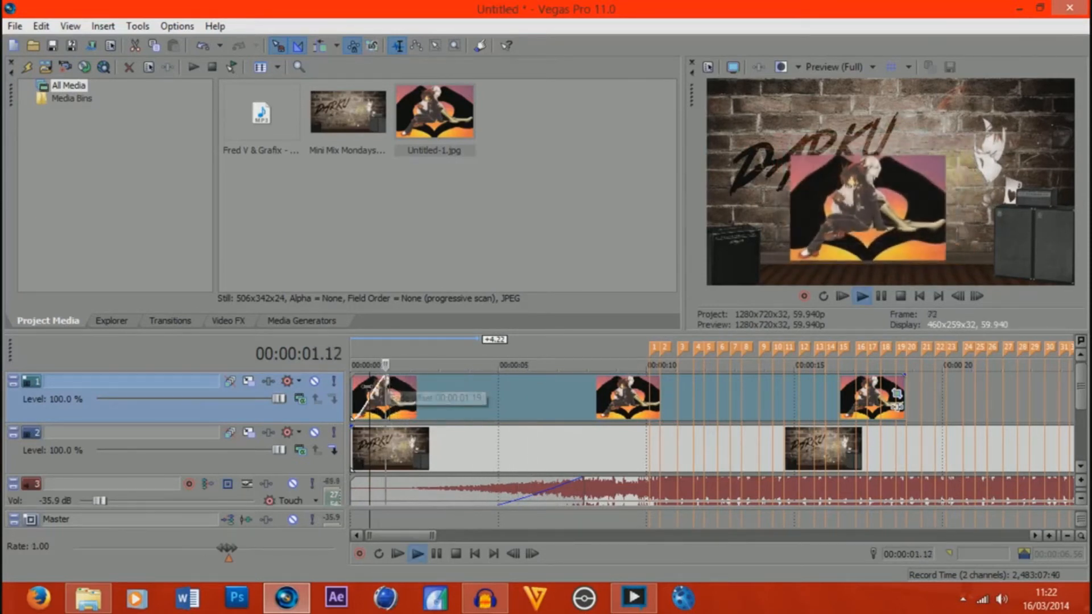
# Step: Play the timeline from about 00:00:00.13 to check the fade-in and shrinking motion into the beat section
pyautogui.click(356, 390)
pyautogui.press('space')
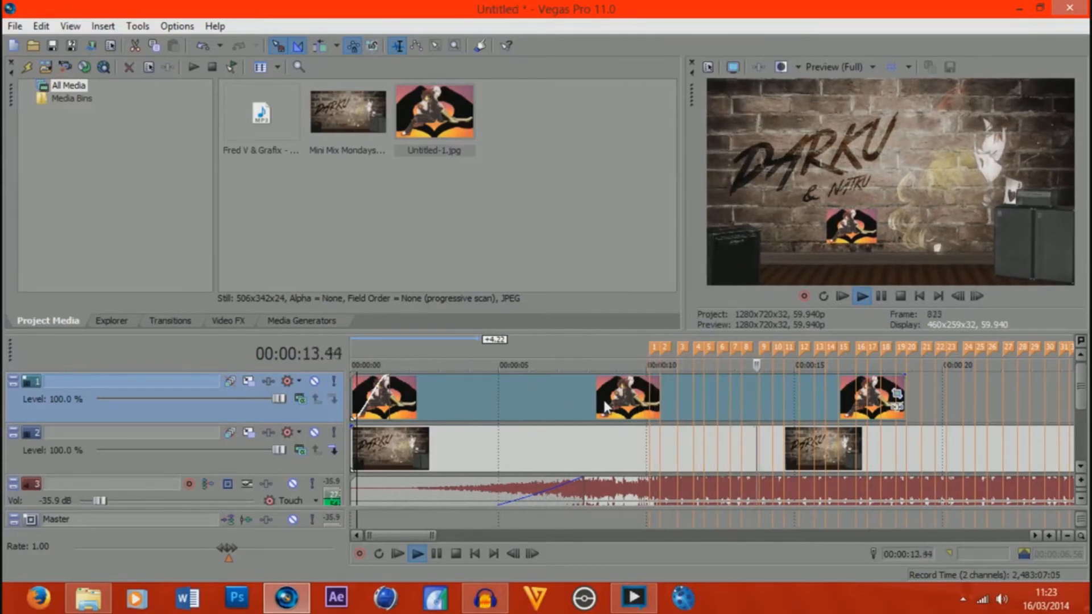
pyautogui.press('space')
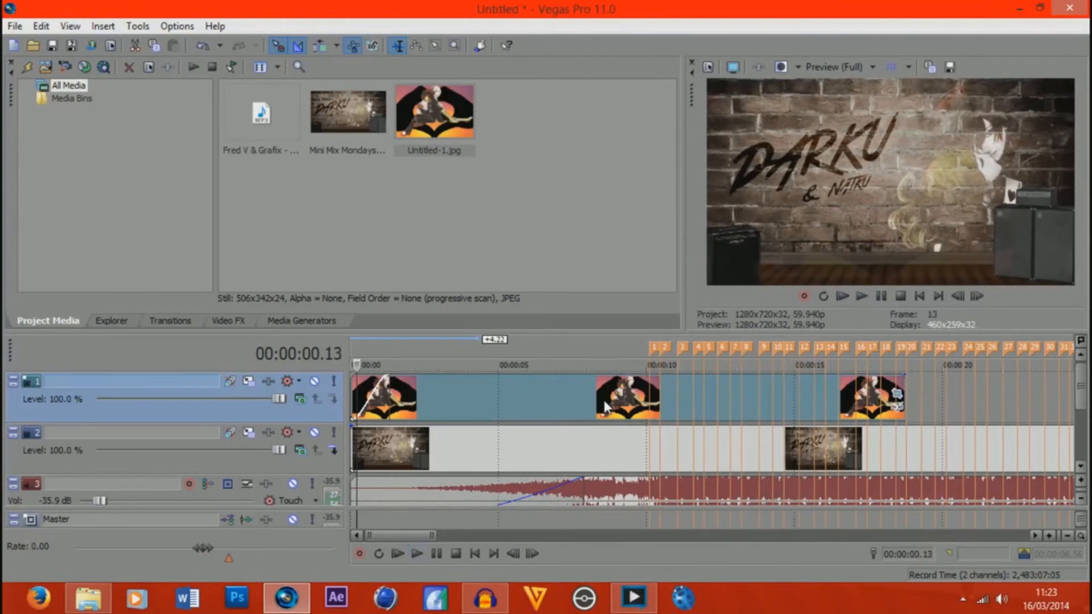
# Step: Copy all the beat zoom keyframes from the Mini Mix Mondays event's Pan/Crop timeline
pyautogui.click(637, 426)
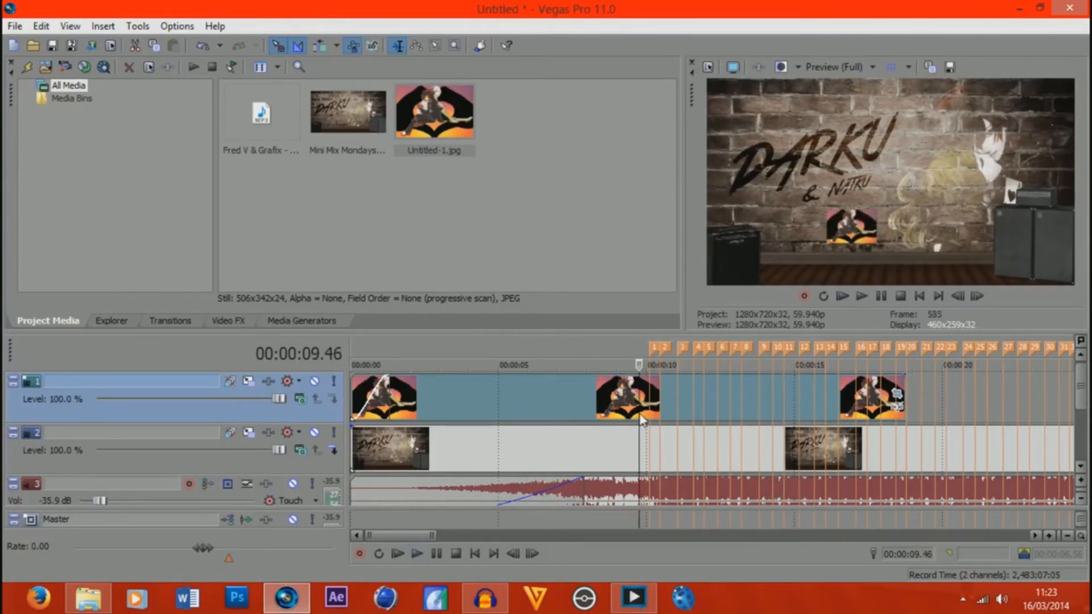
pyautogui.click(778, 449)
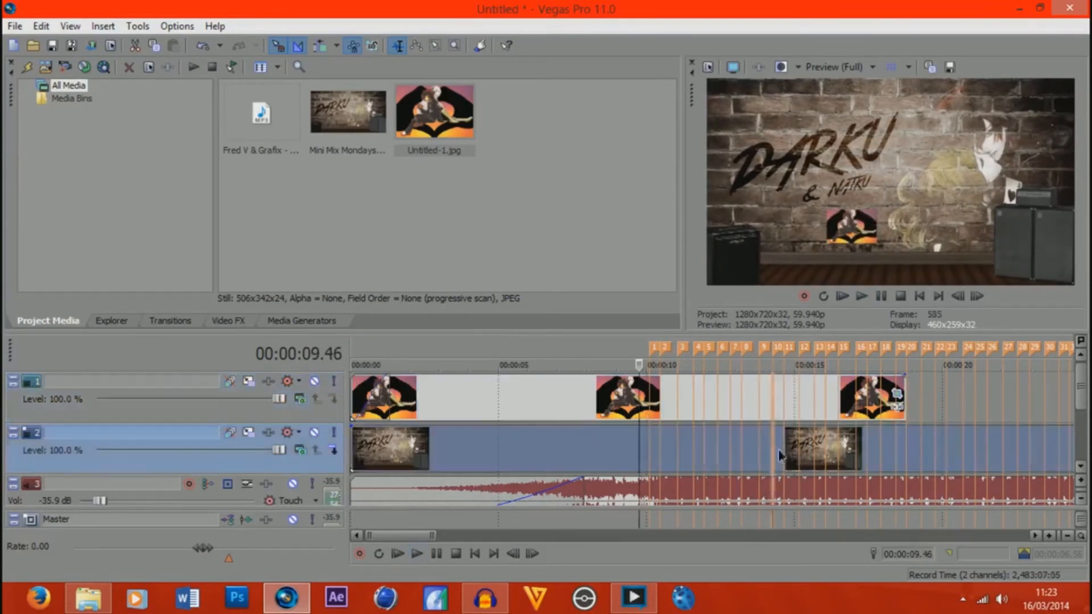
pyautogui.scroll(-2, 778, 449)
pyautogui.scroll(2, 573, 467)
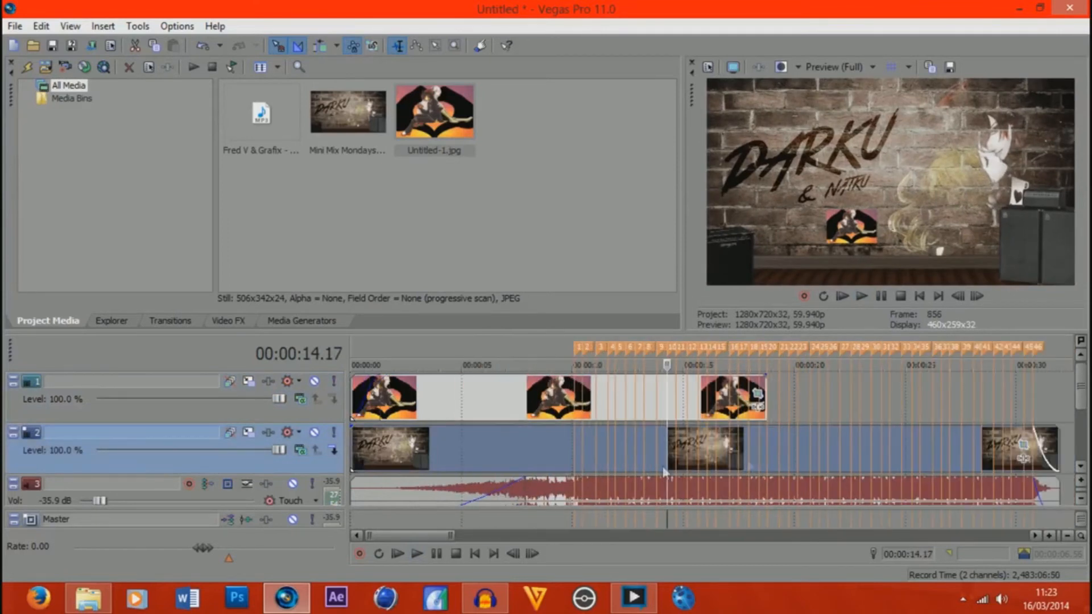
pyautogui.click(1025, 447)
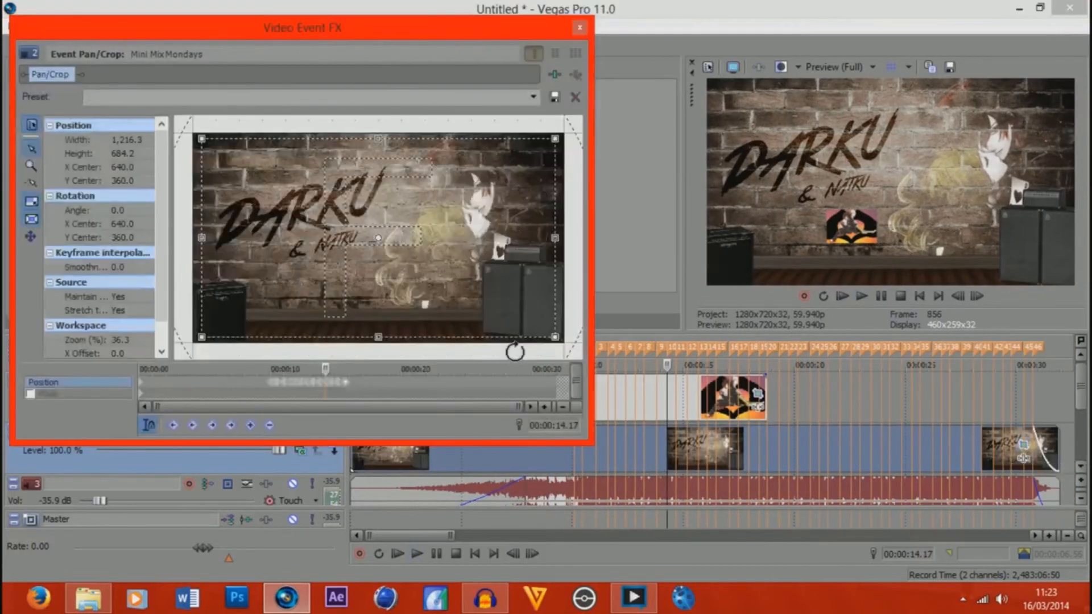
pyautogui.click(264, 383)
pyautogui.scroll(4, 268, 384)
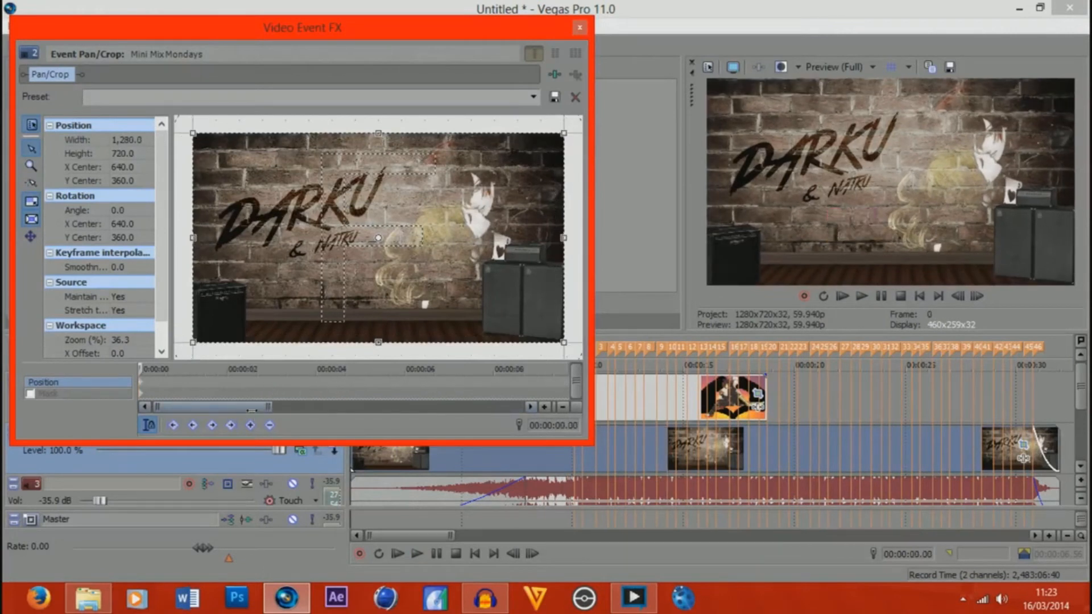
pyautogui.moveTo(252, 410); pyautogui.dragTo(475, 393)
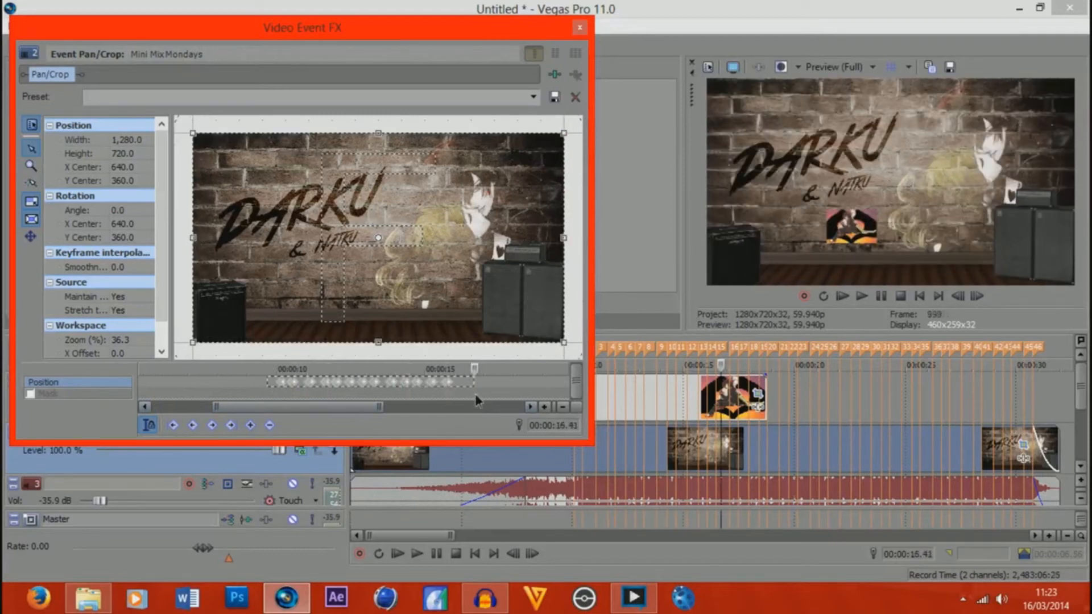
pyautogui.rightClick(282, 388)
pyautogui.click(314, 415)
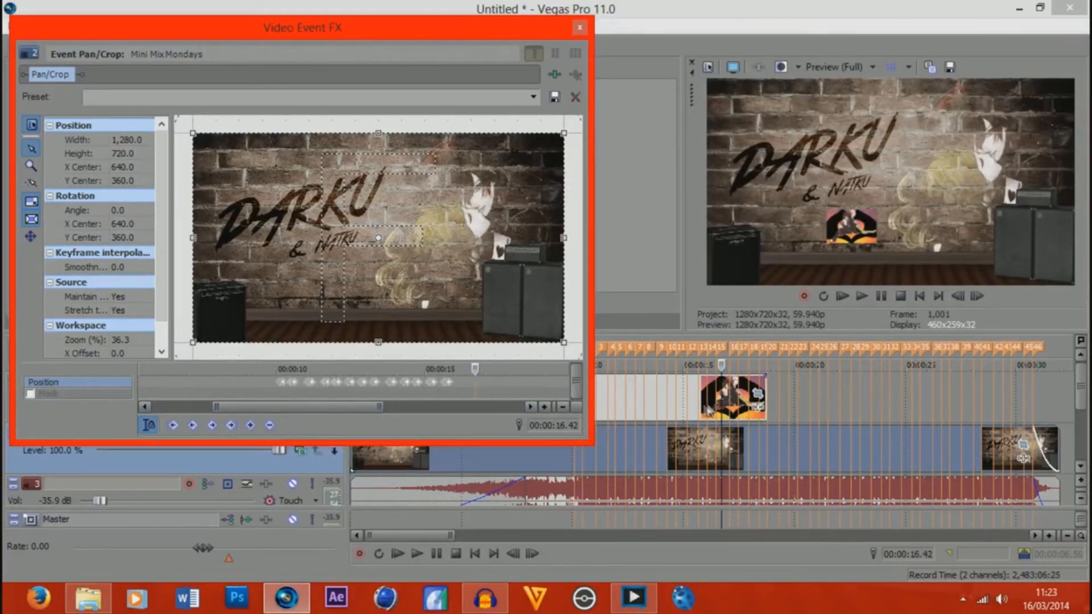
# Step: Paste the copied keyframes into the Untitled-1 event's Pan/Crop at 00:00:10.05
pyautogui.click(279, 389)
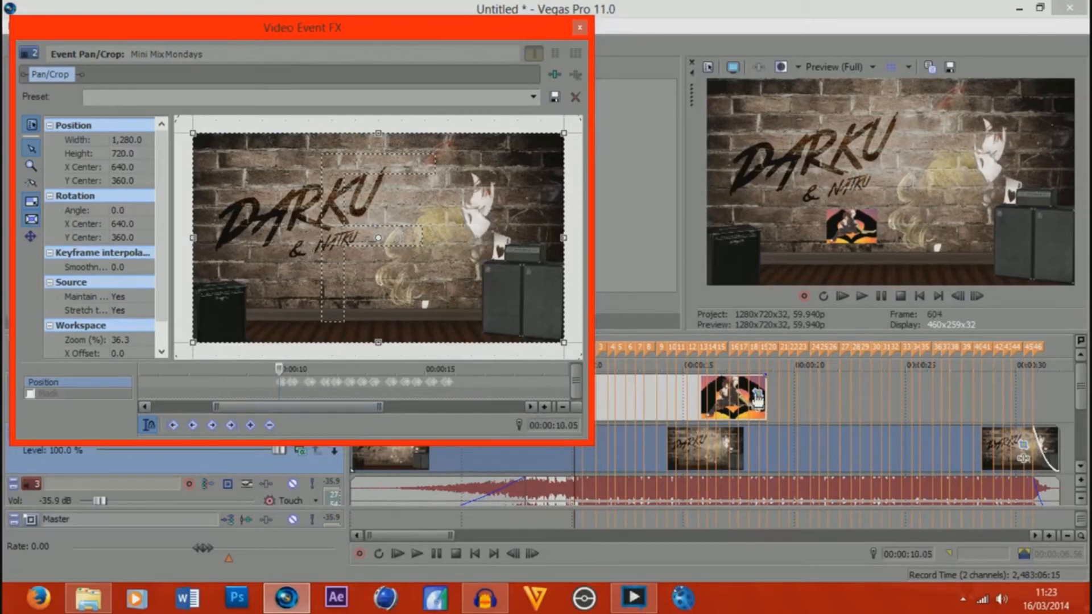
pyautogui.click(757, 396)
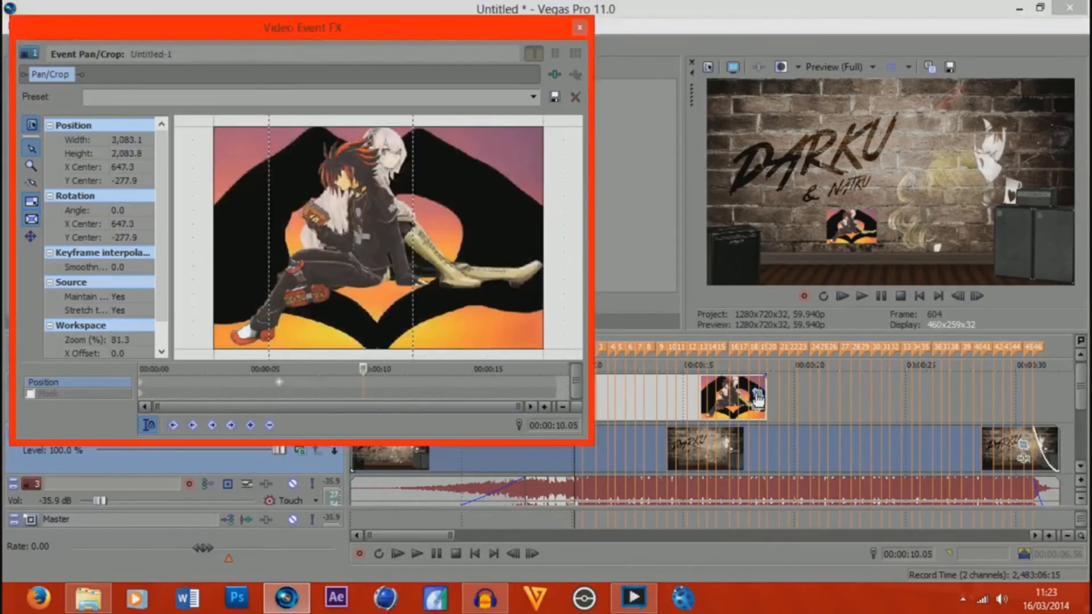
pyautogui.rightClick(363, 382)
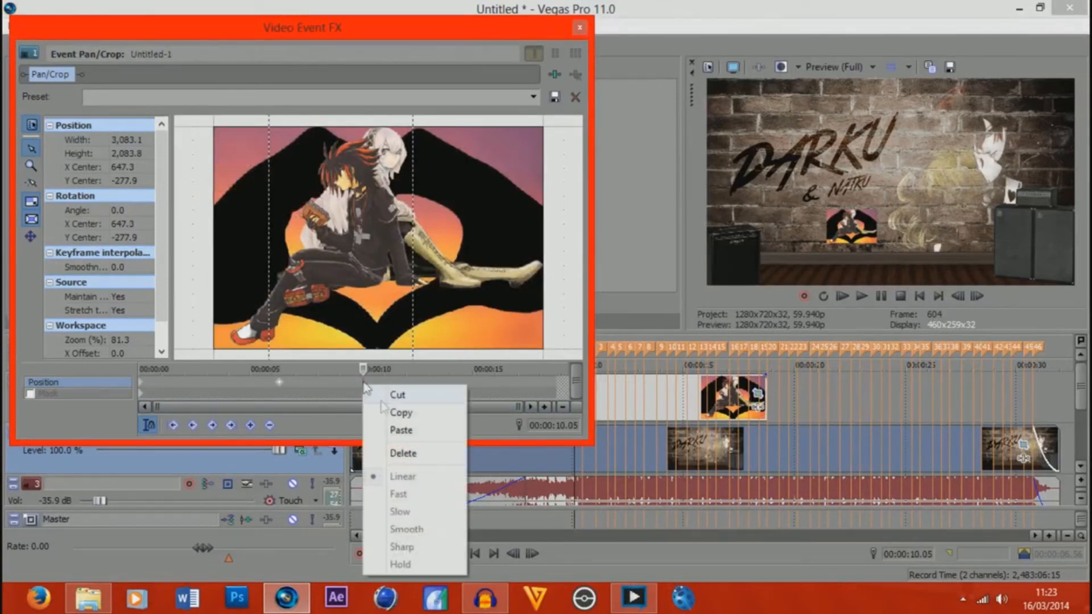
pyautogui.click(401, 429)
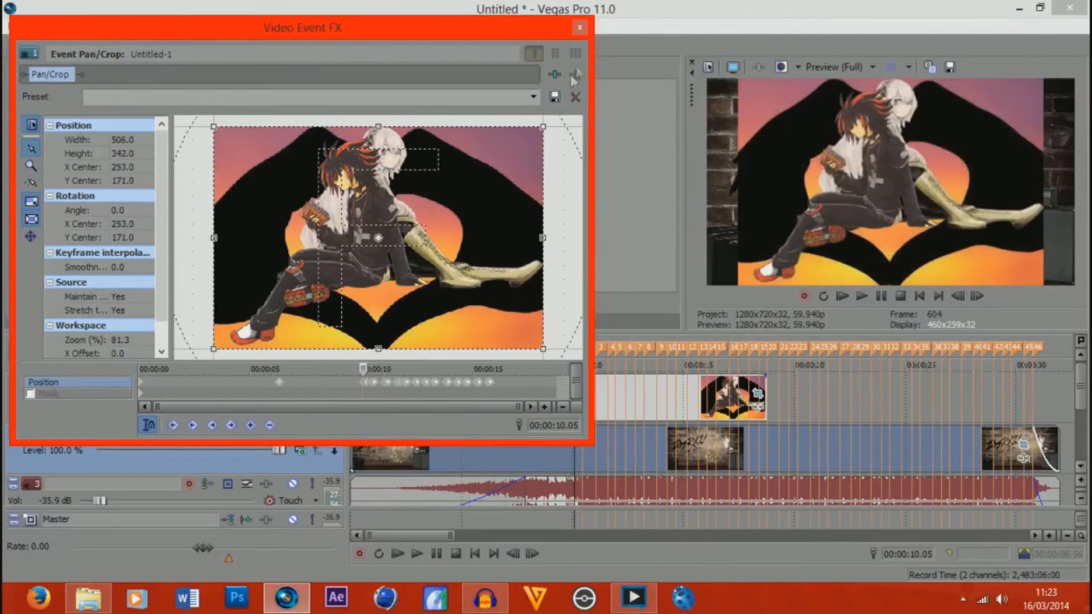
pyautogui.click(579, 27)
# Step: Play from 00:00:08.08 into the first beat markers to check the pasted keyframes on Untitled-1
pyautogui.click(531, 388)
pyautogui.press('space')
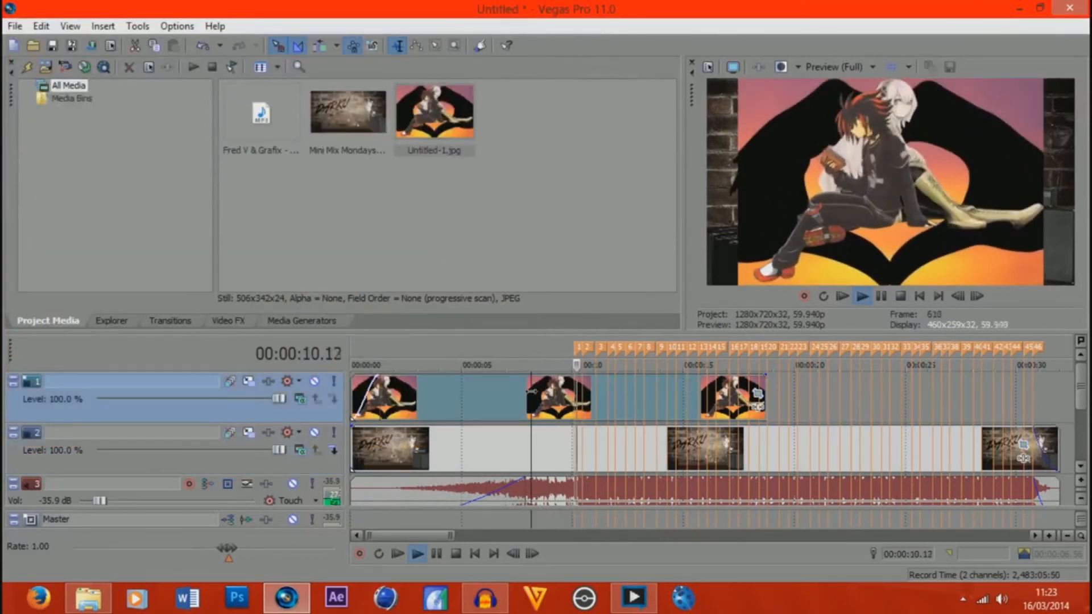
pyautogui.press('space')
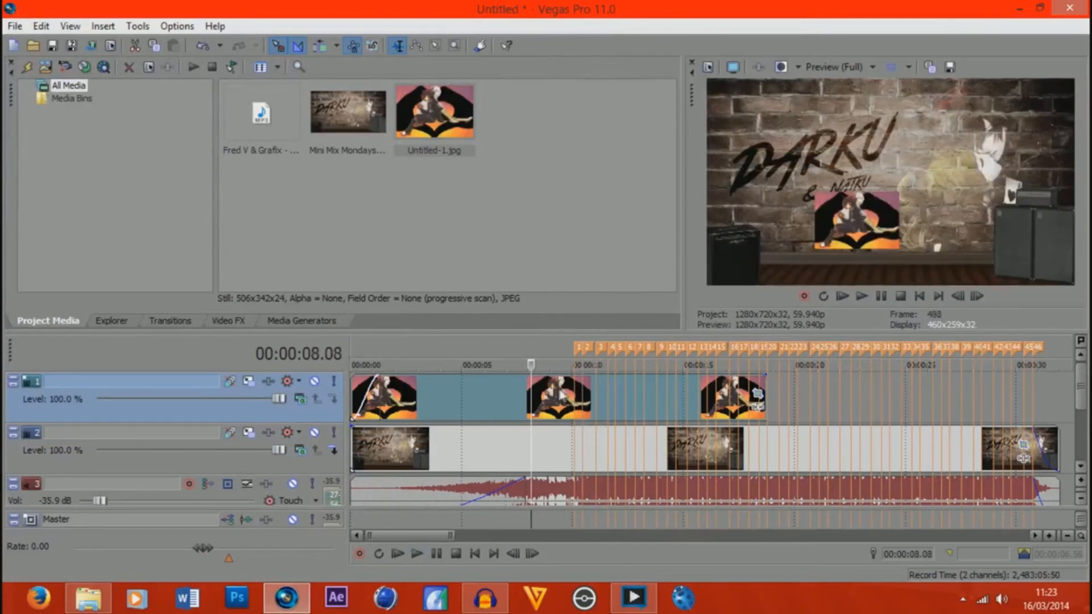
# Step: Open Track Motion for track 1 and place the cursor at 00:00:16.04 in the beat section
pyautogui.click(559, 396)
pyautogui.click(249, 382)
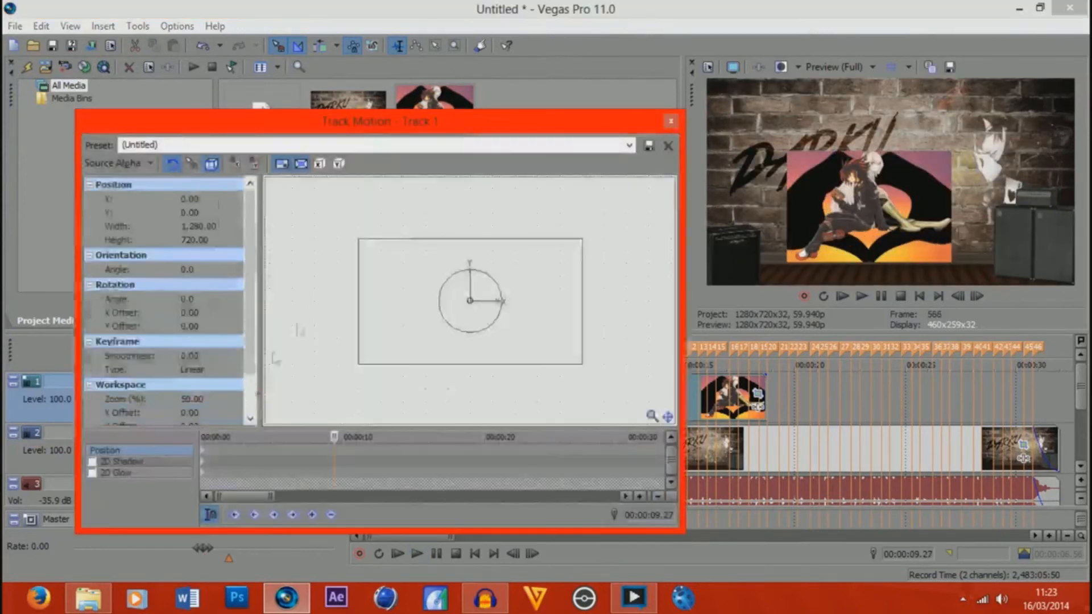
pyautogui.click(704, 391)
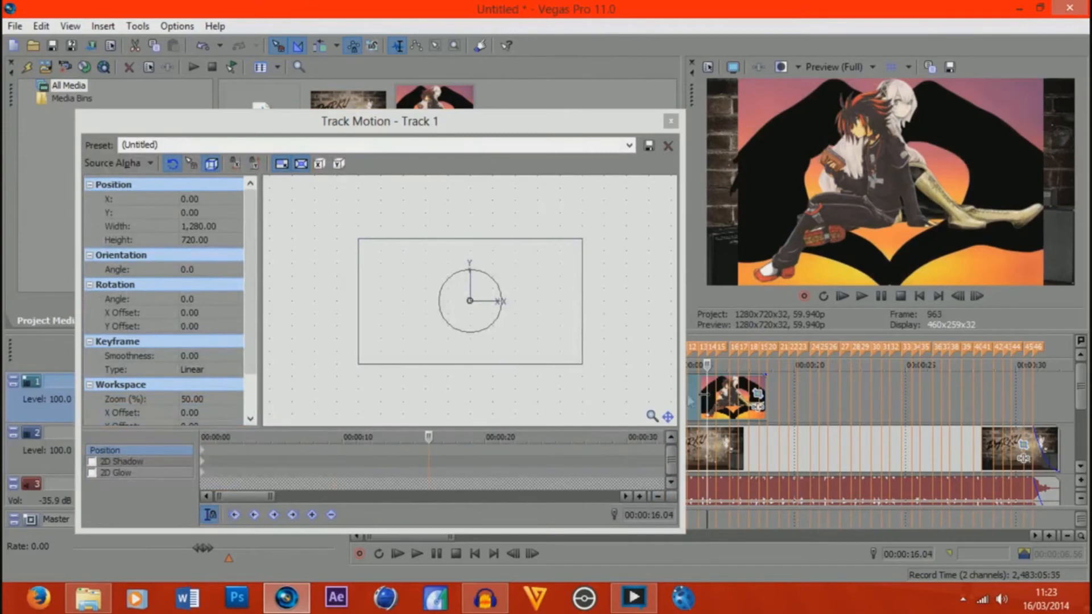
pyautogui.moveTo(581, 239); pyautogui.dragTo(462, 316)
pyautogui.scroll(1, 467, 316)
pyautogui.scroll(3, 466, 316)
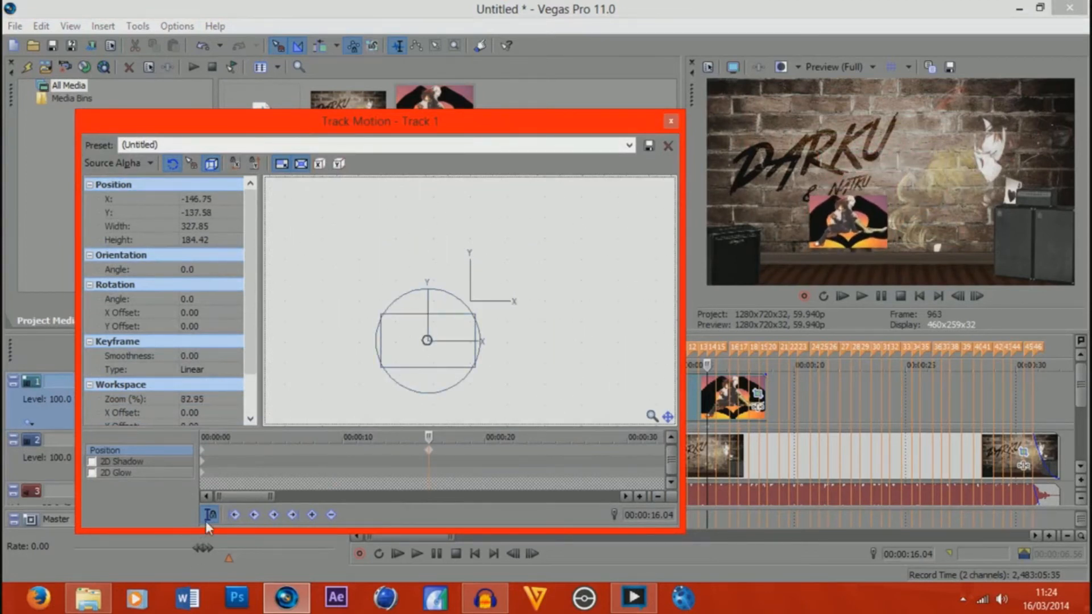
pyautogui.scroll(2, 393, 325)
pyautogui.click(430, 452)
pyautogui.press('Delete')
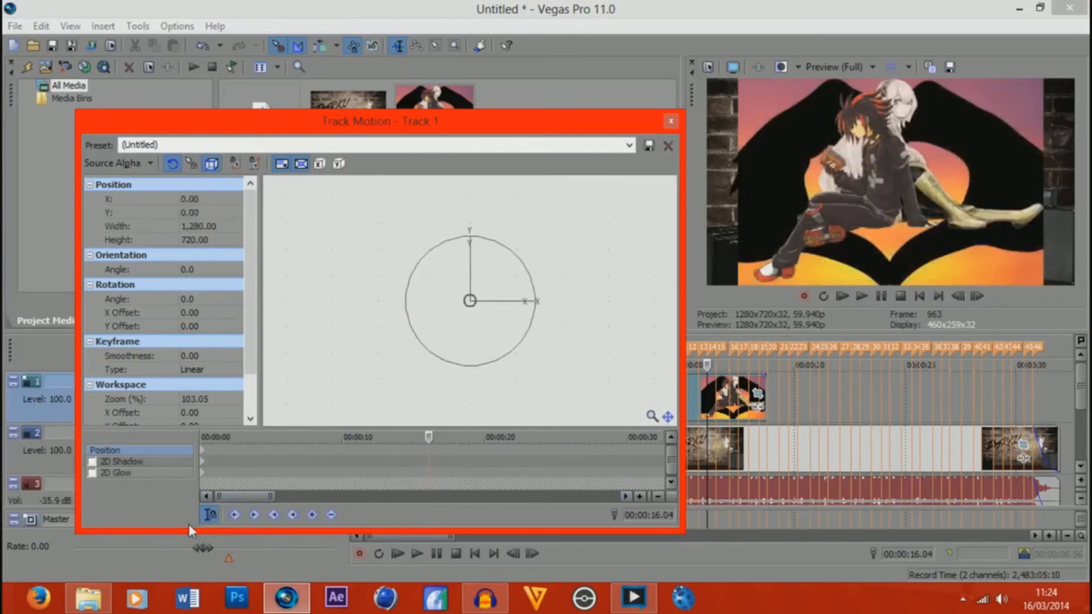
pyautogui.scroll(-5, 459, 374)
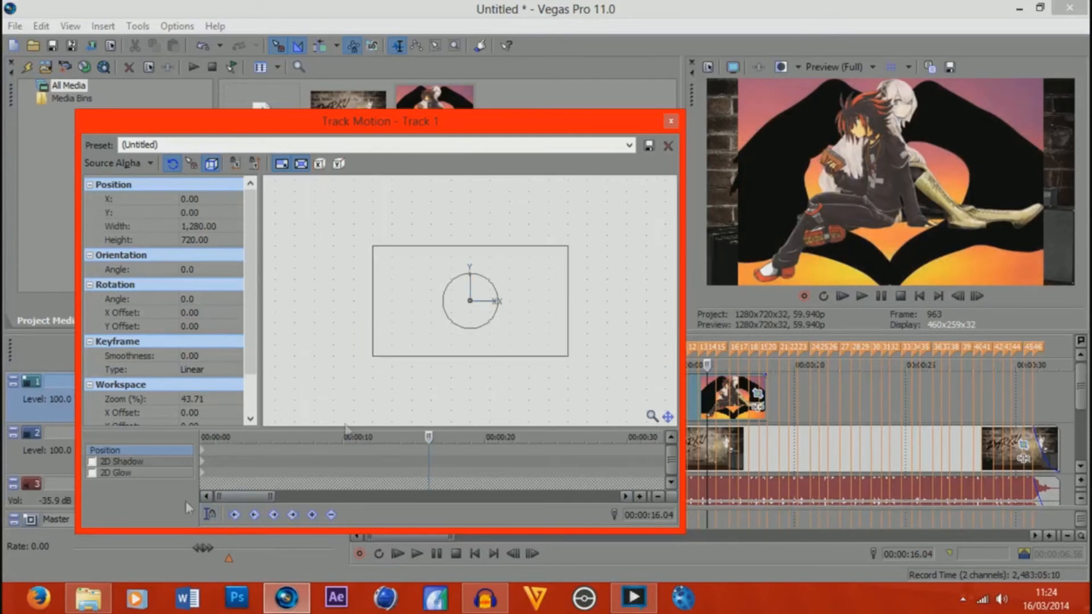
pyautogui.moveTo(561, 247); pyautogui.dragTo(528, 268)
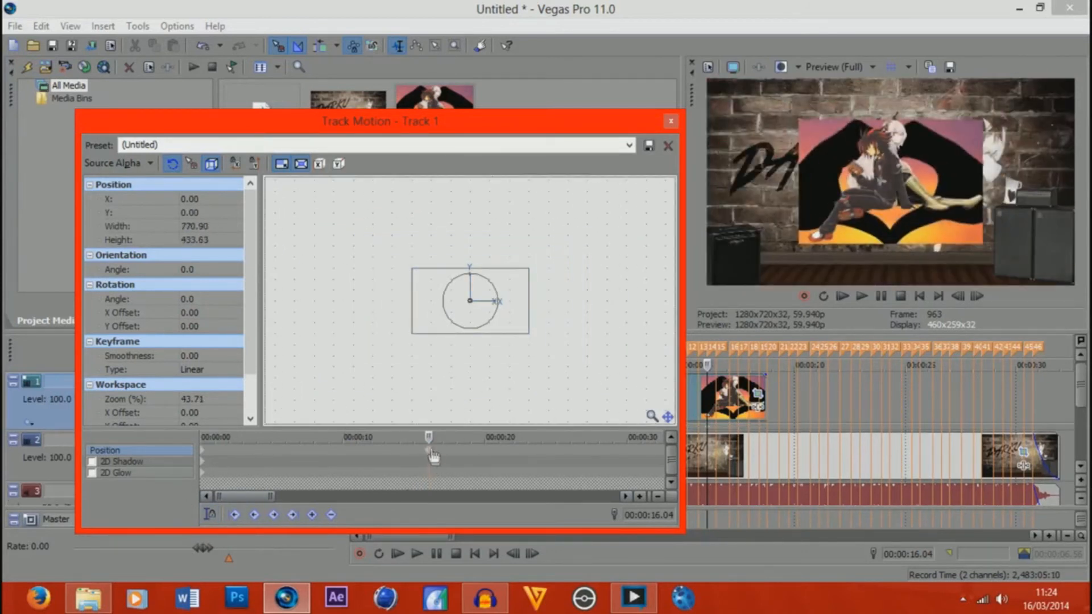
pyautogui.hotkey('ctrl', 'z')
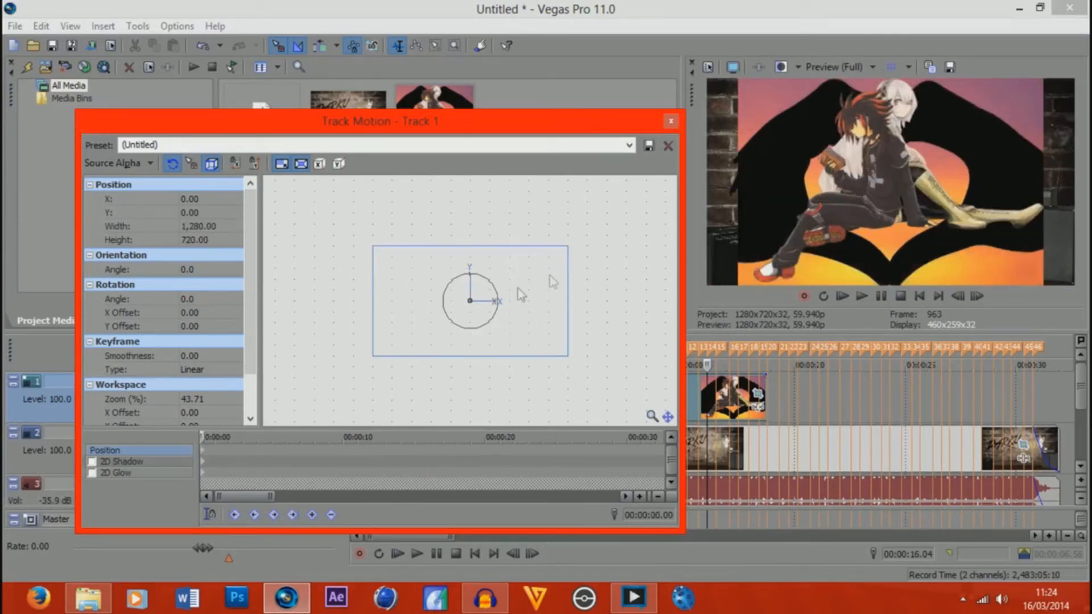
# Step: Shrink track 1's motion frame at 00:00:00.00 to a small picture below and left of centre, and close Track Motion
pyautogui.moveTo(569, 245); pyautogui.dragTo(477, 310)
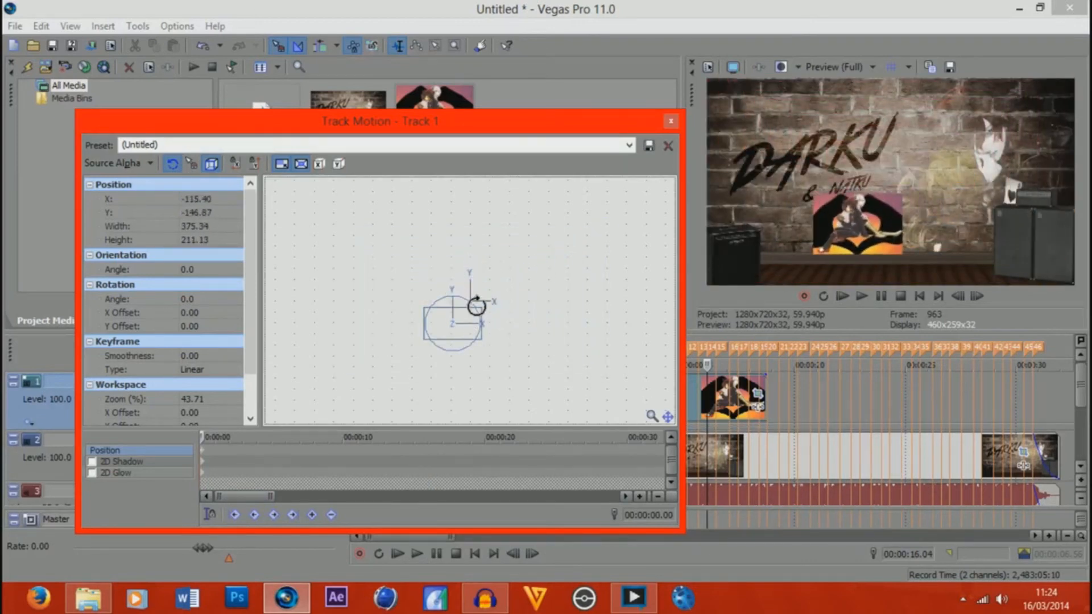
pyautogui.scroll(3, 475, 322)
pyautogui.scroll(2, 475, 319)
pyautogui.moveTo(496, 313); pyautogui.dragTo(442, 338)
pyautogui.click(671, 121)
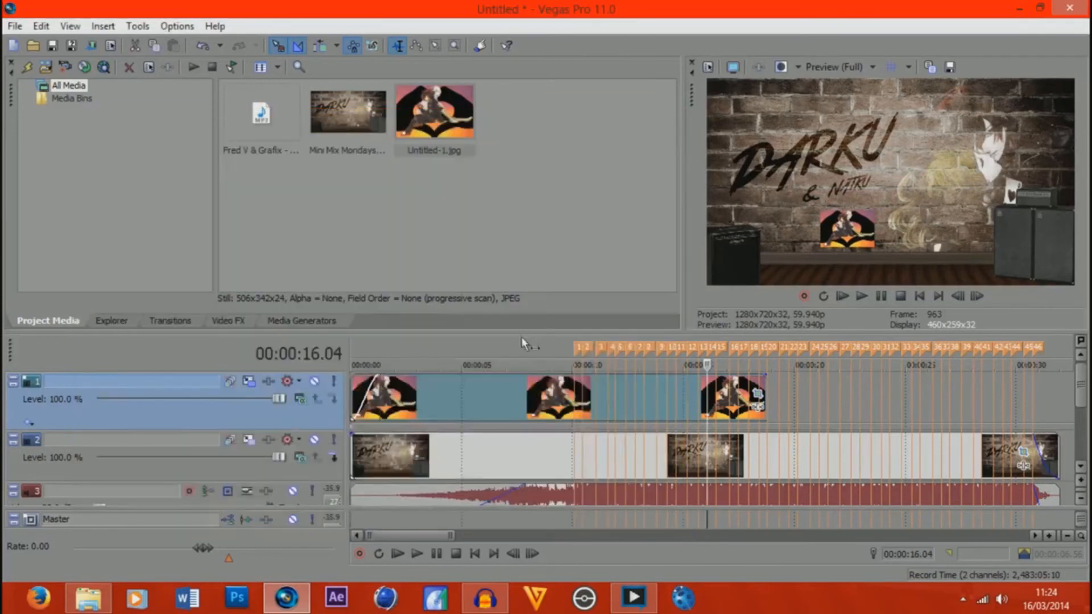
# Step: Play from 00:00:08.54 and again from 00:00:10.07 to check the shrunken picture against the beat markers
pyautogui.click(549, 387)
pyautogui.press('space')
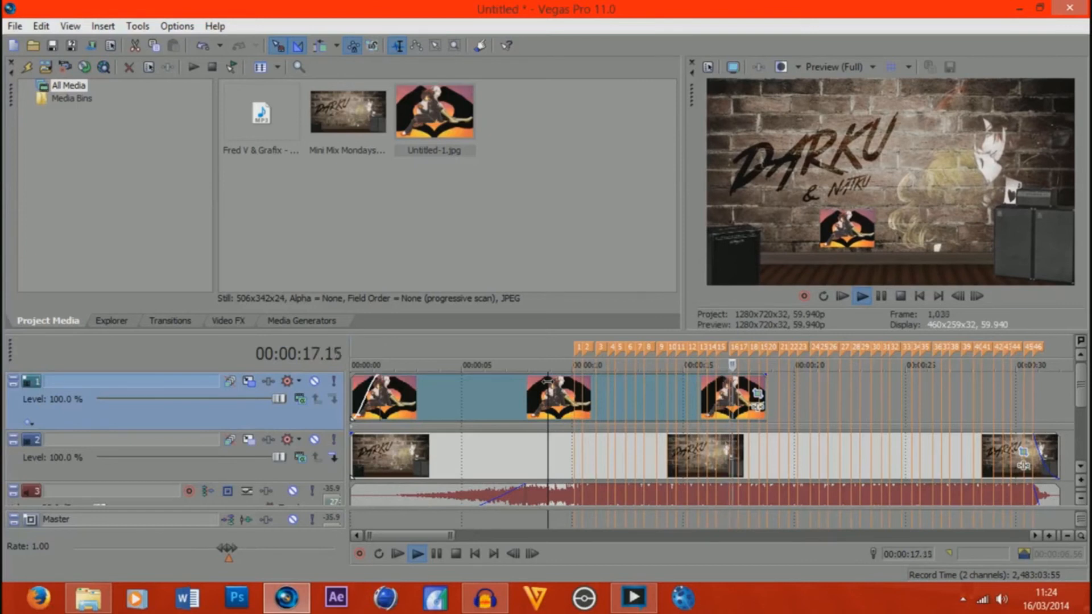
pyautogui.press('space')
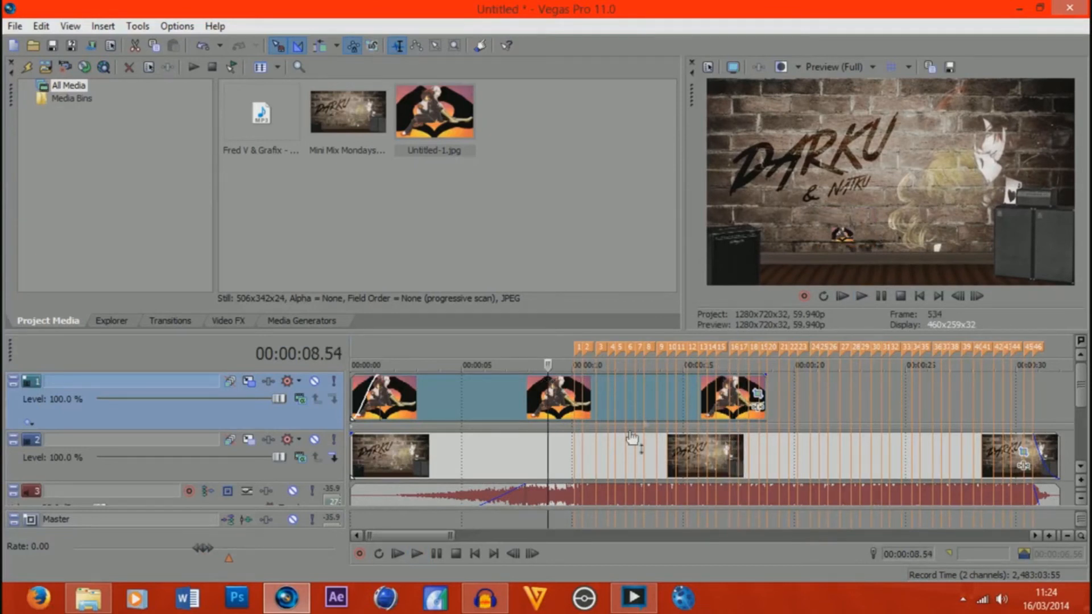
pyautogui.click(573, 456)
pyautogui.press('space')
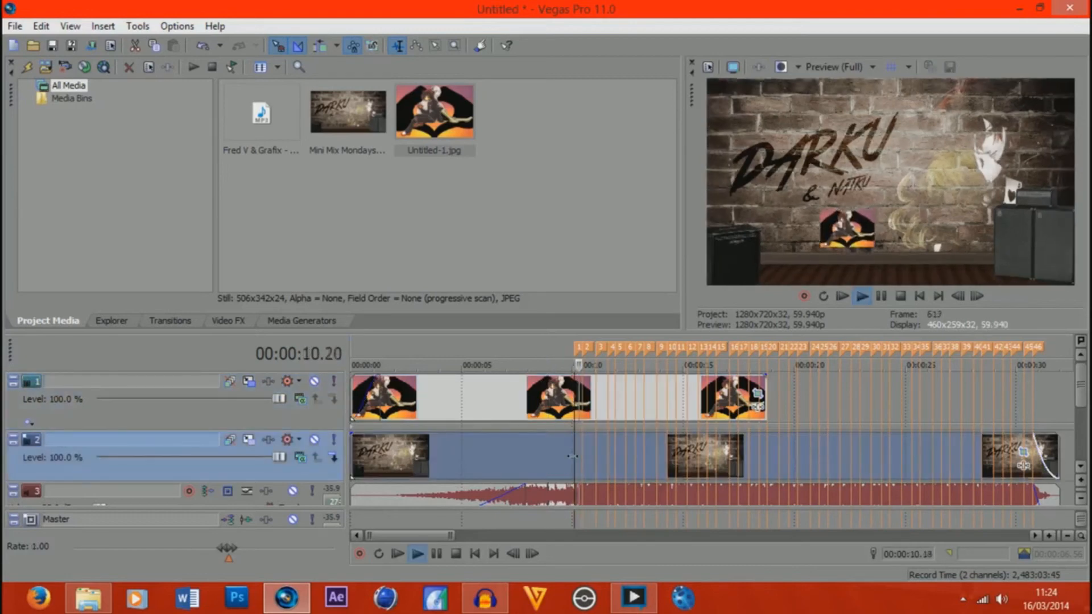
pyautogui.press('space')
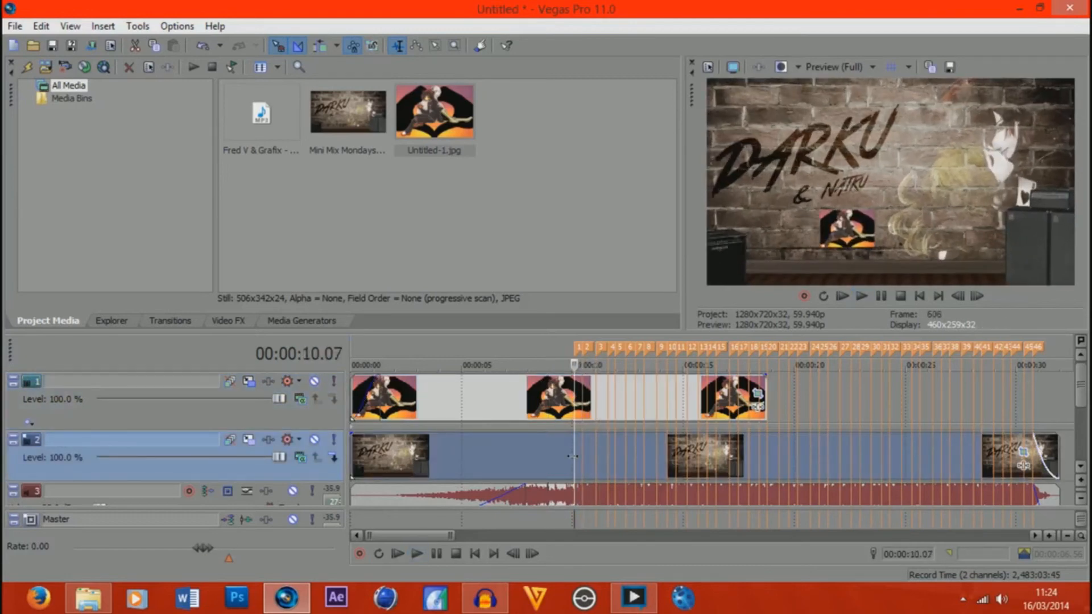
# Step: With the cursor at 00:00:09.03, enlarge track 1's motion frame in Track Motion and close the window
pyautogui.click(552, 401)
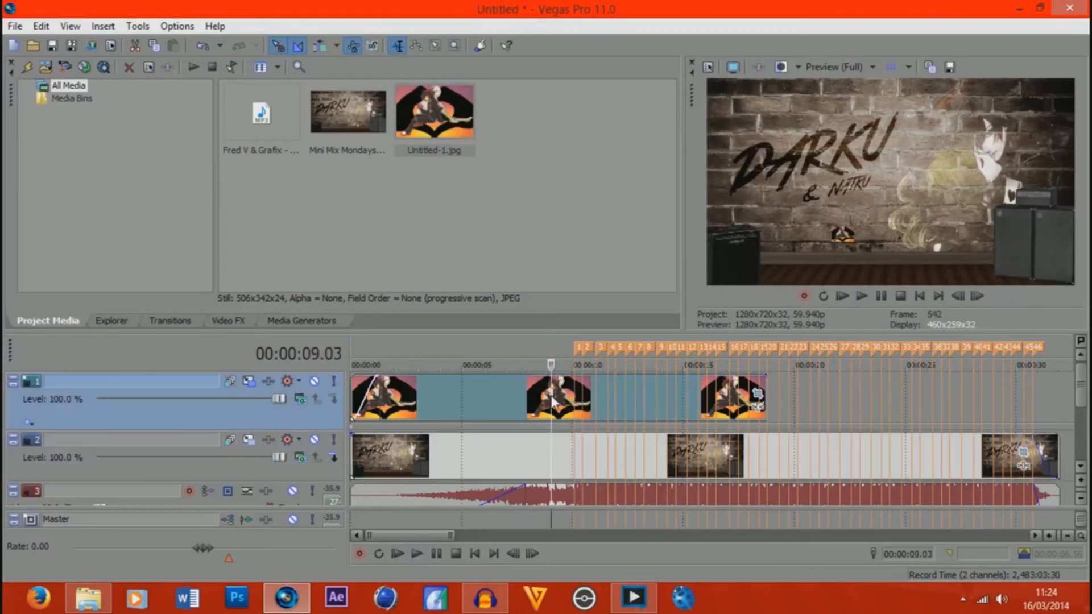
pyautogui.click(249, 381)
pyautogui.moveTo(465, 324); pyautogui.dragTo(567, 261)
pyautogui.click(671, 121)
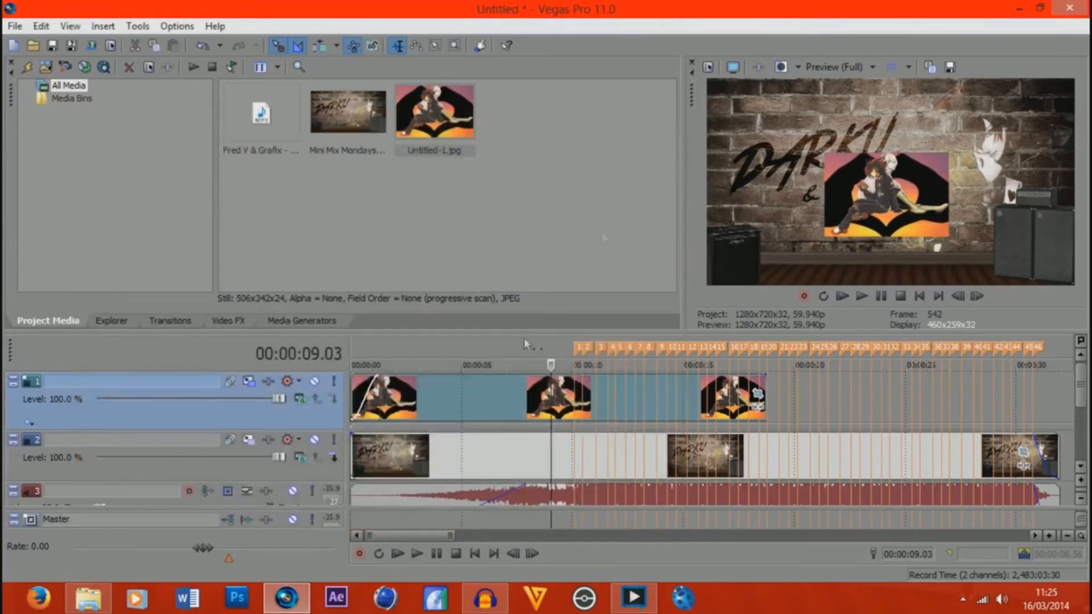
# Step: Play from shortly before marker 1 into the beat section to check the enlarged picture
pyautogui.click(523, 384)
pyautogui.press('space')
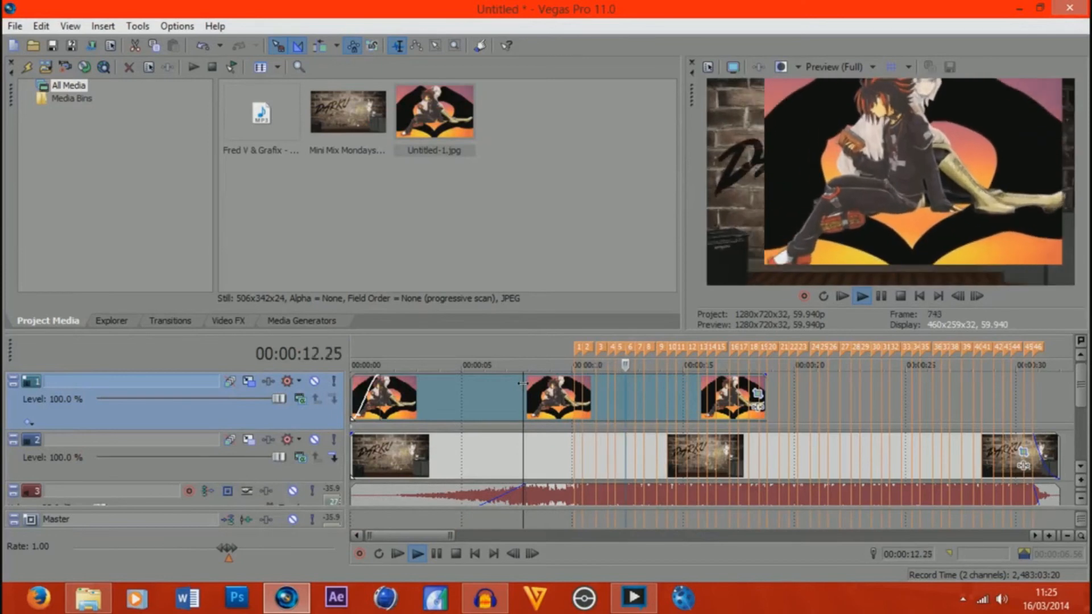
pyautogui.press('space')
# Step: With the cursor at 00:00:11.04, reduce track 1's motion frame slightly so the picture sits within the background, and close Track Motion
pyautogui.click(599, 390)
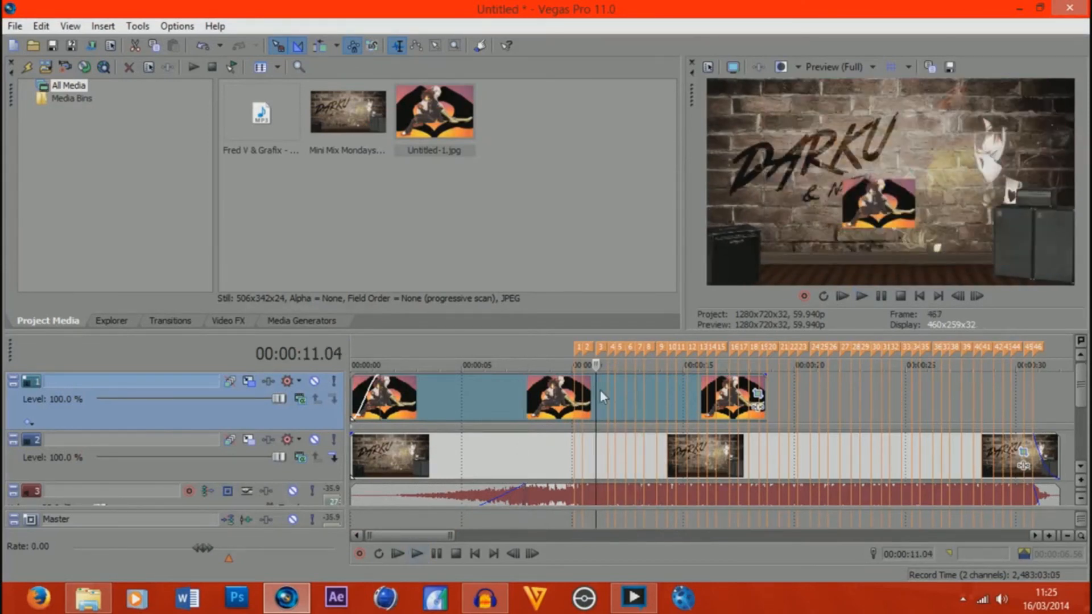
pyautogui.click(248, 381)
pyautogui.moveTo(589, 245); pyautogui.dragTo(545, 272)
pyautogui.click(670, 120)
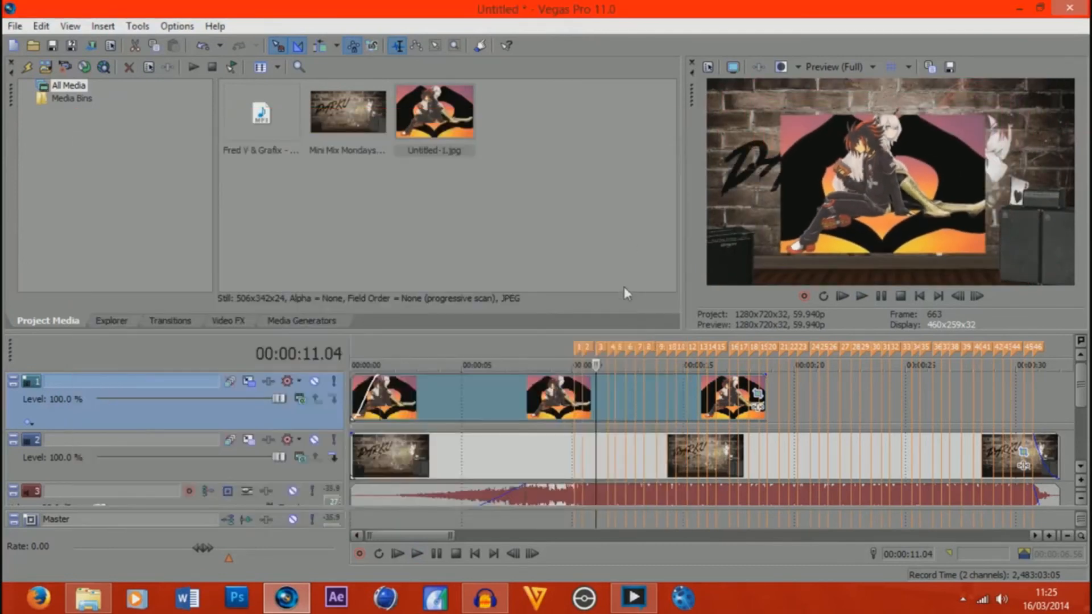
# Step: Play from 00:00:09.23 through the beat markers to check the resized picture's zooms
pyautogui.click(555, 398)
pyautogui.press('space')
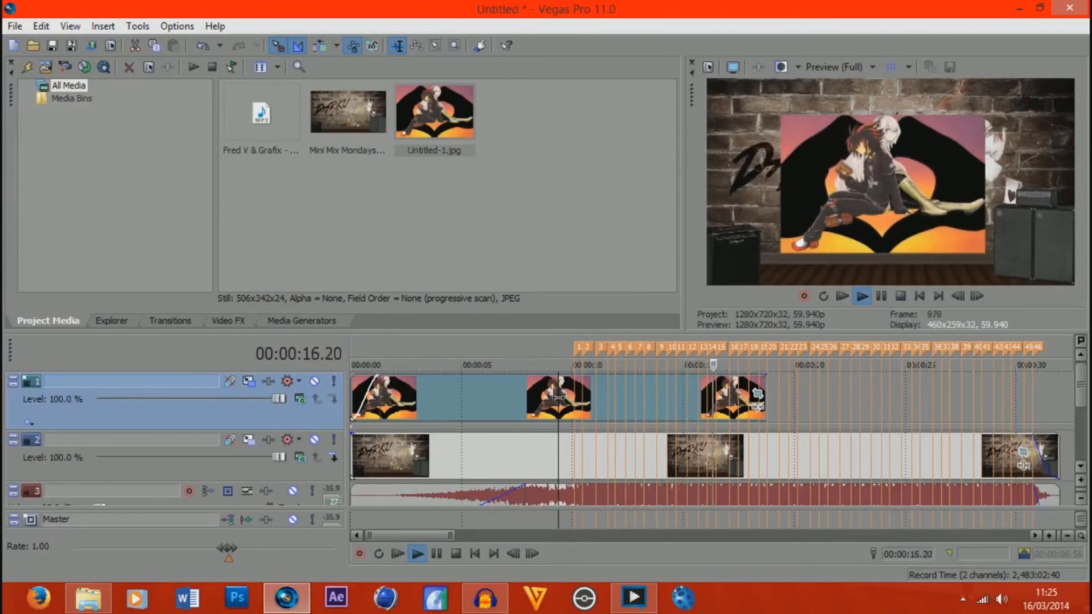
pyautogui.press('space')
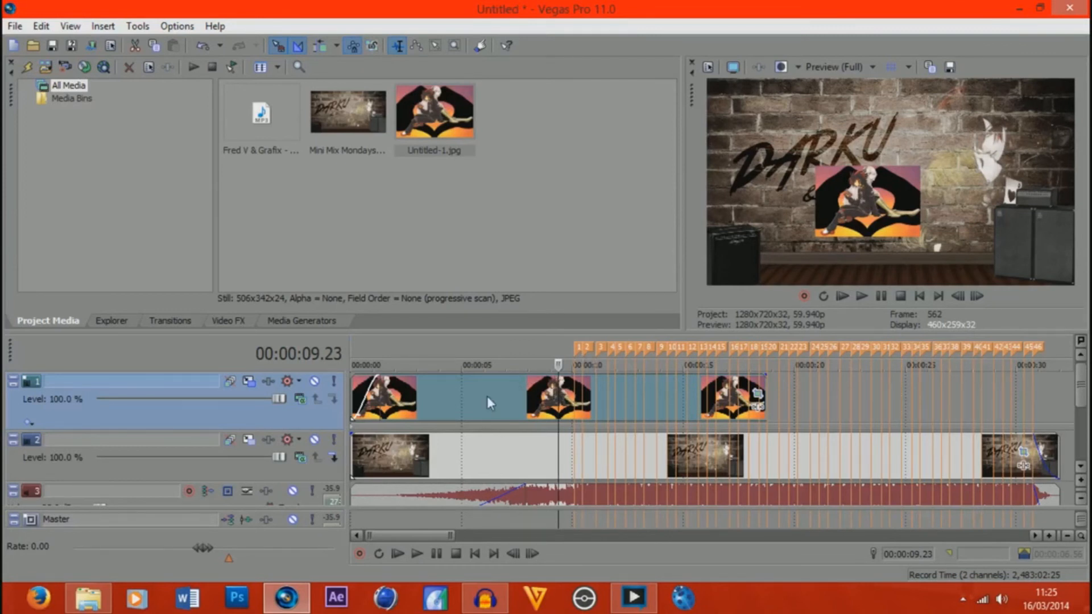
pyautogui.click(567, 399)
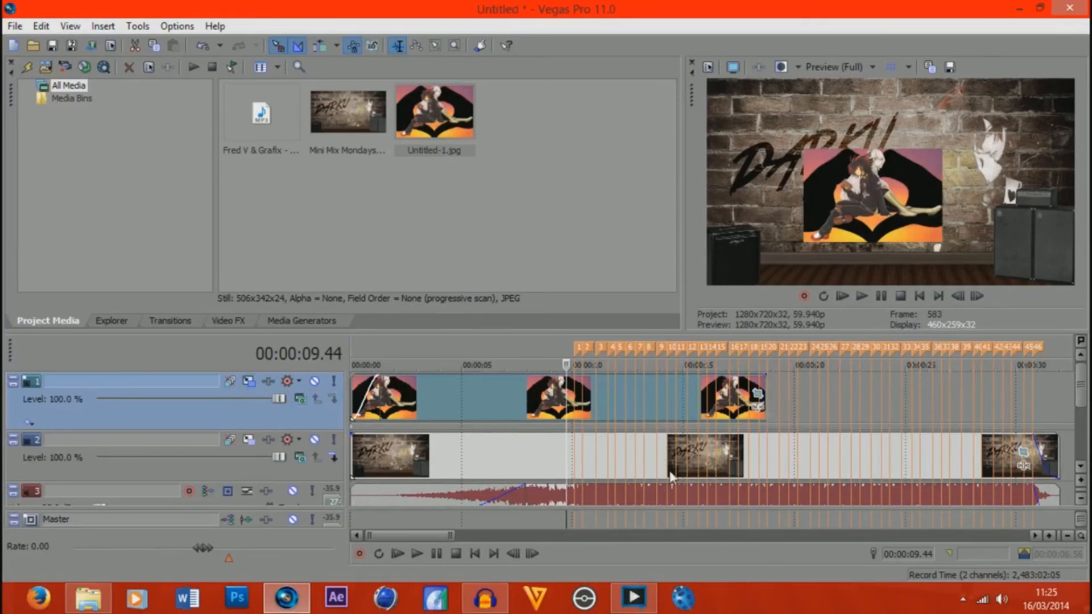
pyautogui.click(644, 474)
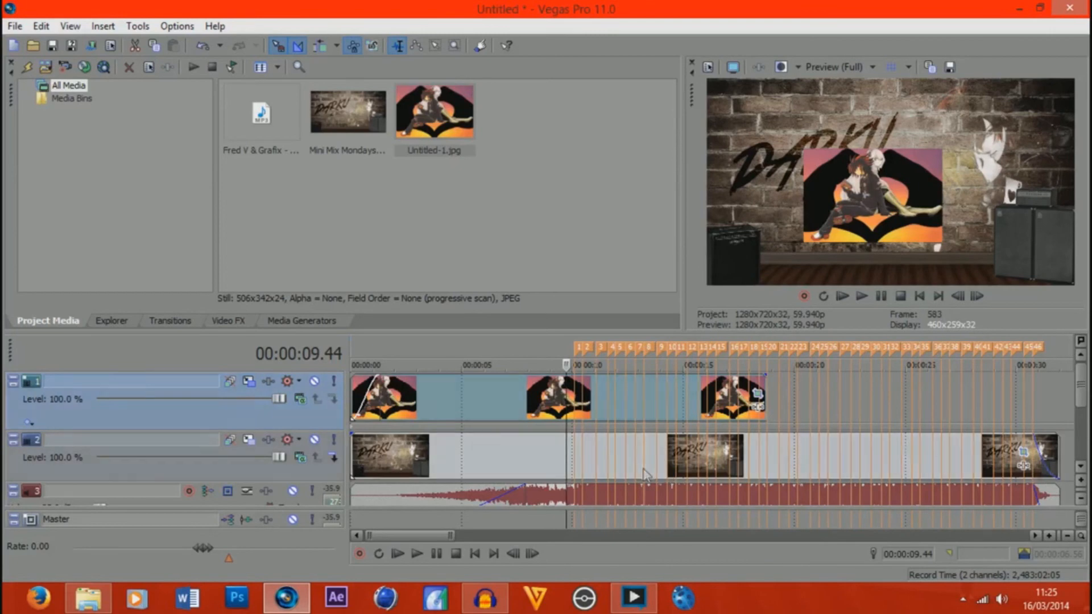
pyautogui.click(489, 466)
pyautogui.click(565, 460)
pyautogui.click(465, 420)
pyautogui.click(465, 419)
pyautogui.click(469, 408)
pyautogui.click(458, 408)
pyautogui.click(421, 409)
pyautogui.click(506, 408)
pyautogui.click(541, 413)
pyautogui.click(506, 462)
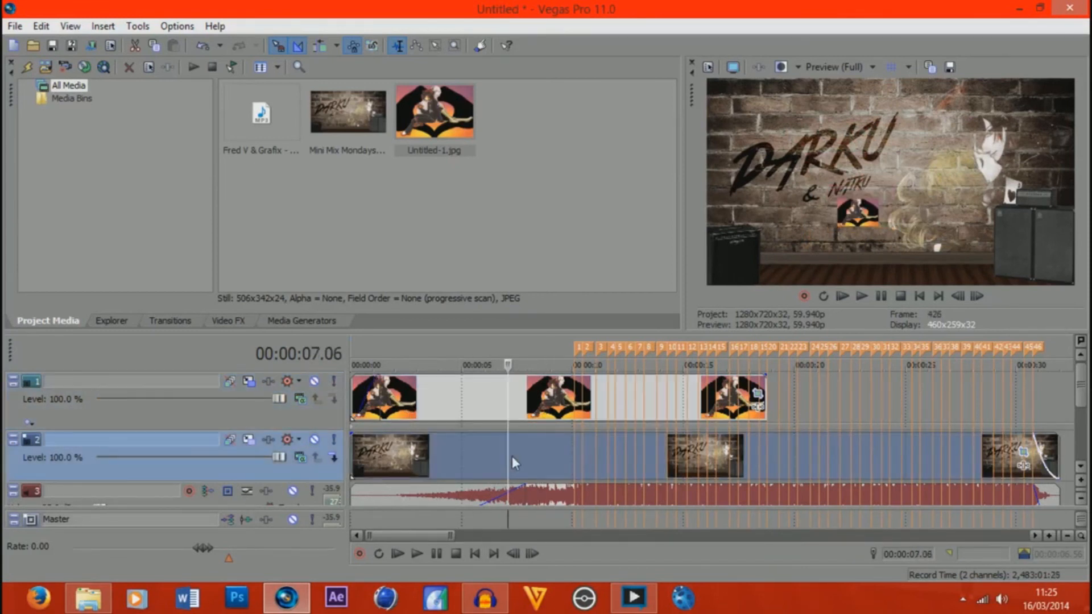
pyautogui.click(518, 456)
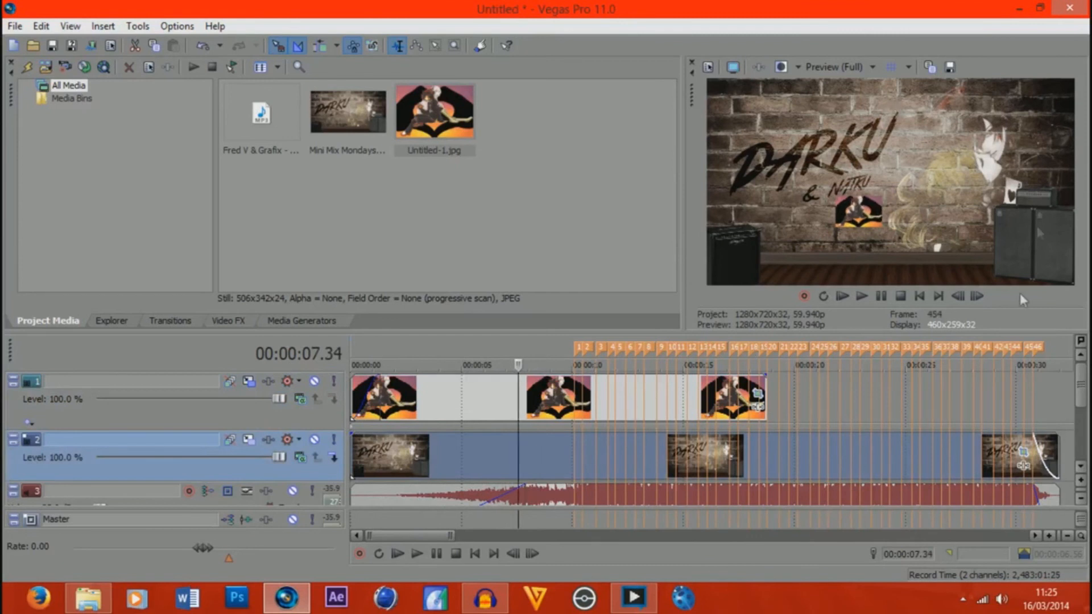
# Step: Mute track 1 to view the background image alone before the first beat marker, and unmute it again
pyautogui.click(315, 382)
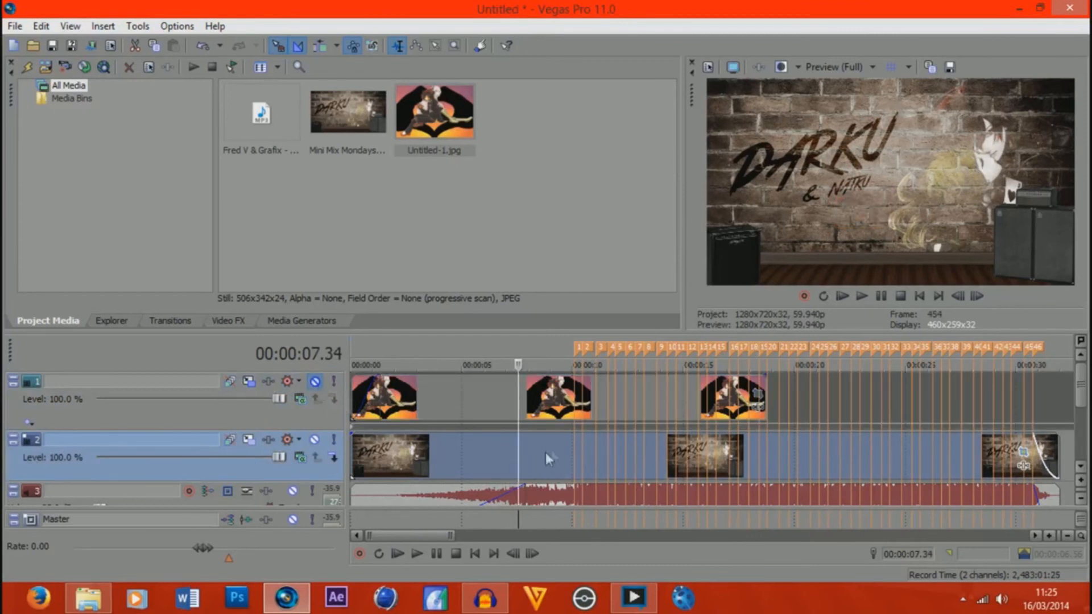
pyautogui.click(557, 466)
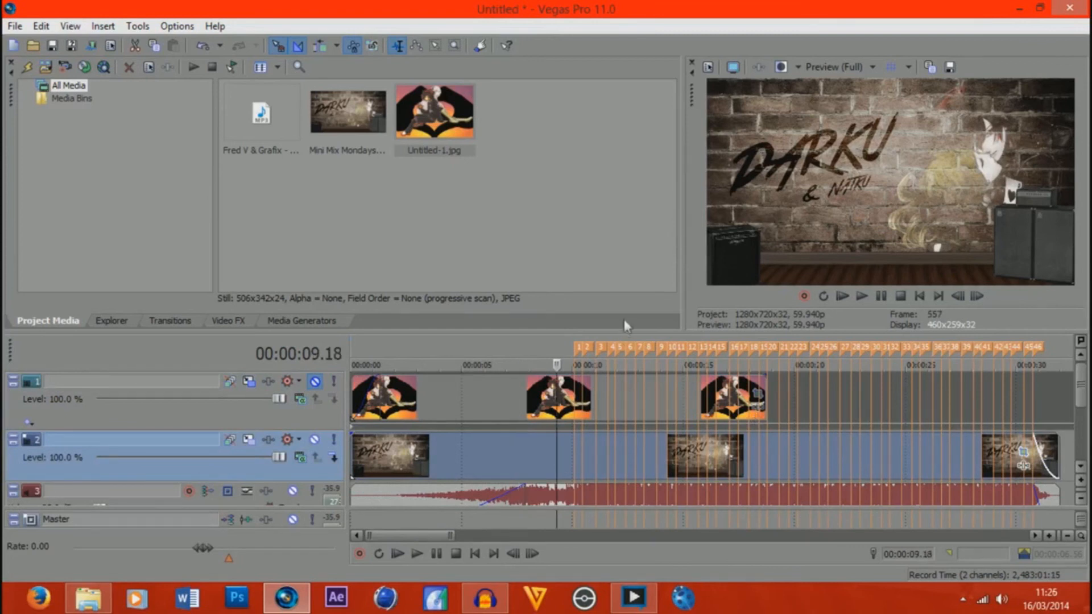
pyautogui.click(521, 414)
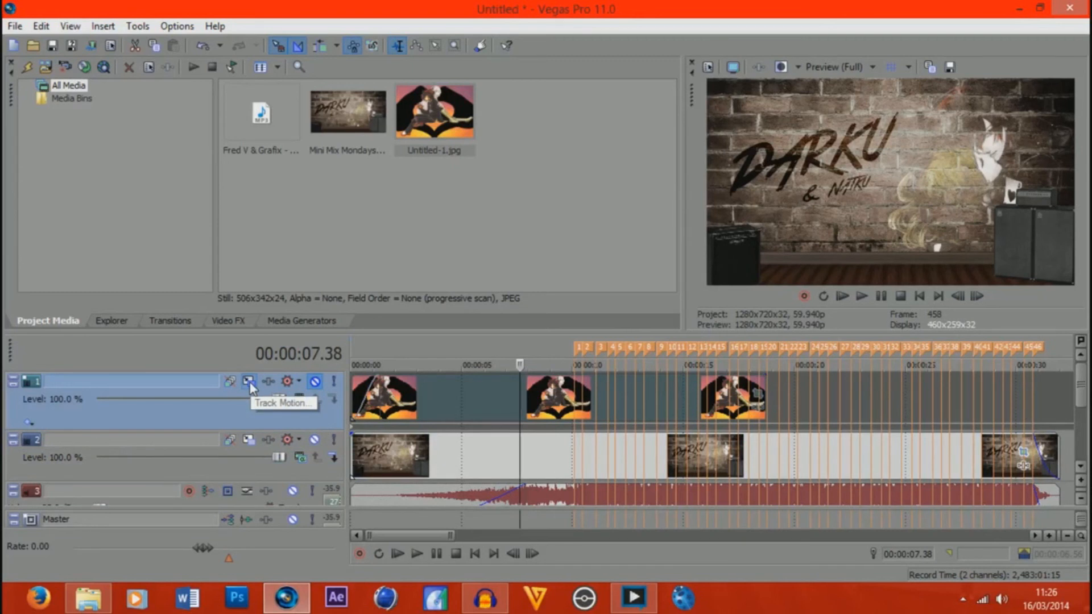
pyautogui.click(565, 405)
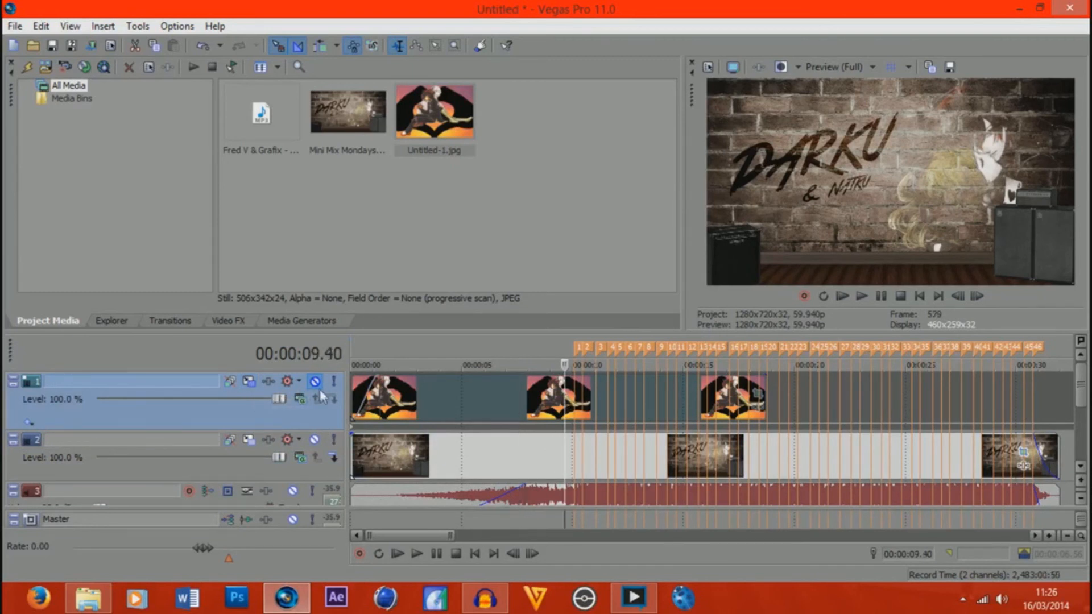
pyautogui.click(319, 385)
pyautogui.click(386, 395)
pyautogui.click(437, 394)
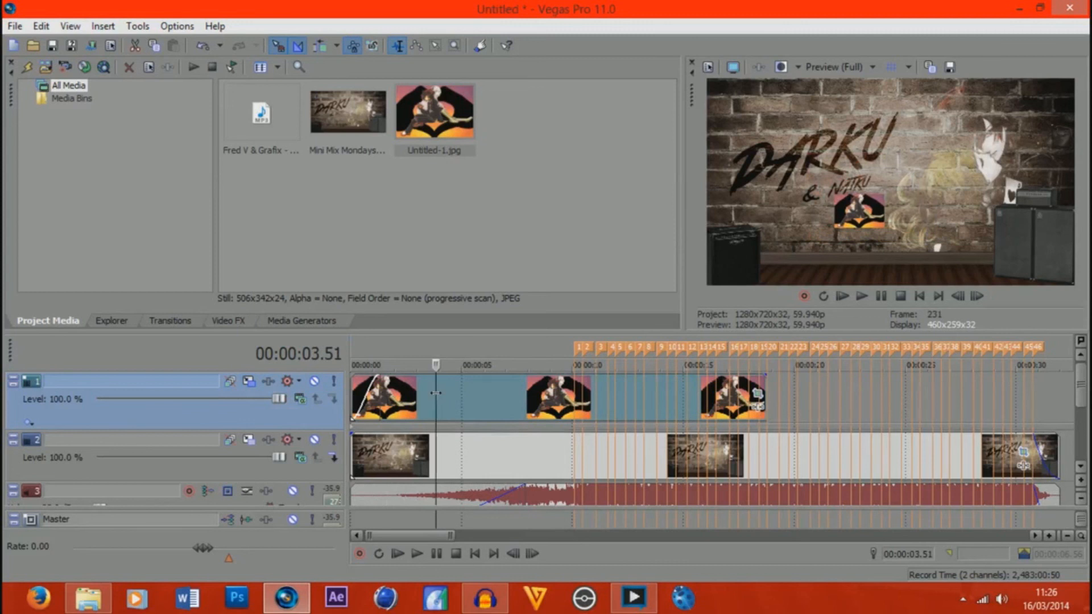
pyautogui.click(521, 391)
pyautogui.moveTo(521, 390); pyautogui.dragTo(621, 400)
pyautogui.click(541, 405)
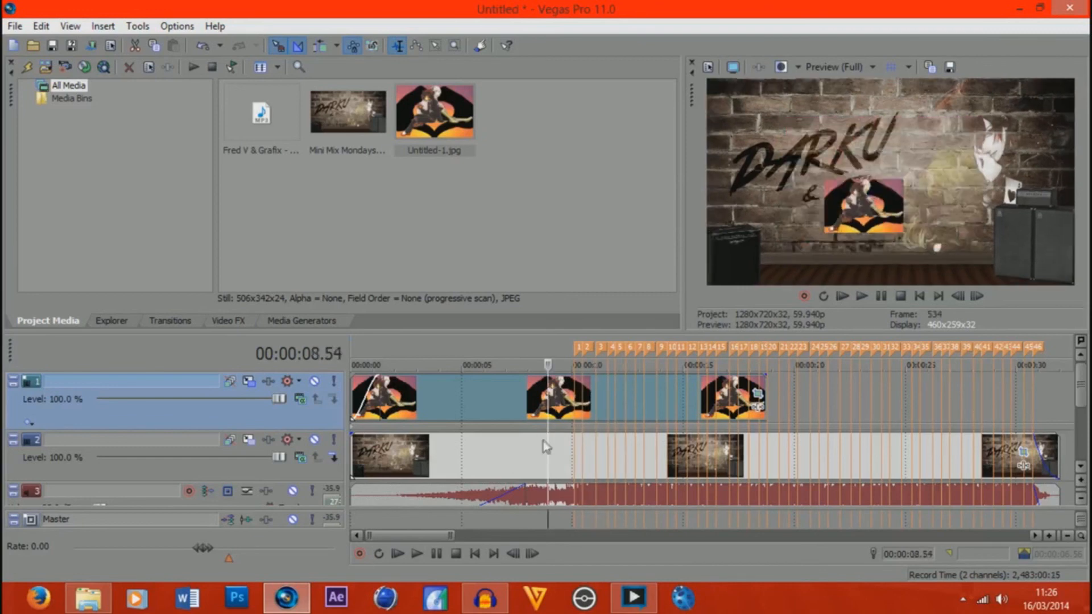
pyautogui.click(540, 443)
pyautogui.click(553, 418)
pyautogui.click(542, 405)
pyautogui.click(553, 405)
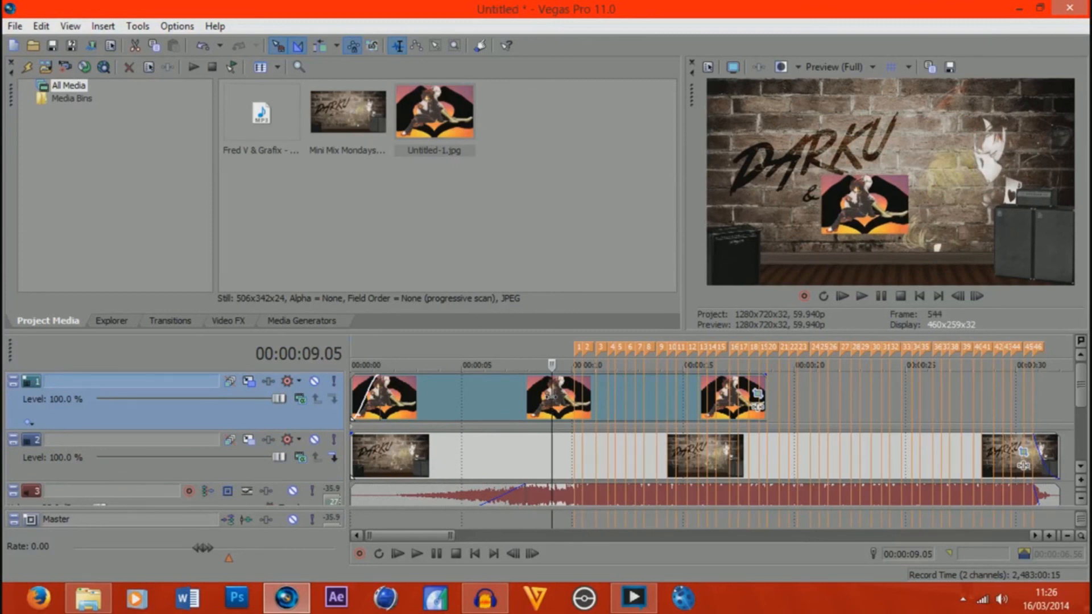
pyautogui.click(576, 349)
pyautogui.click(552, 351)
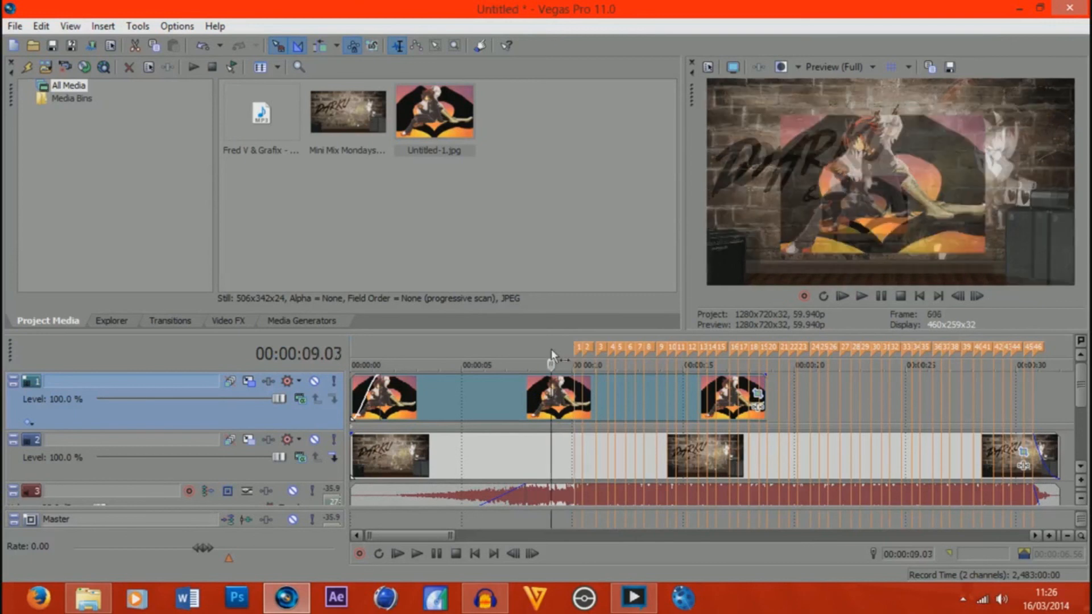
pyautogui.click(527, 387)
pyautogui.click(545, 388)
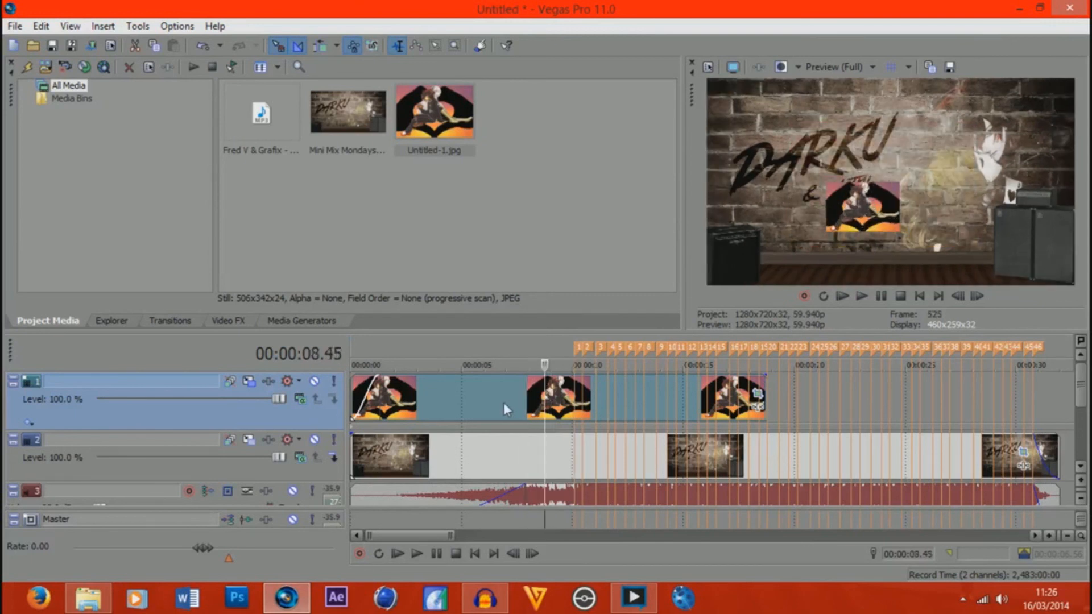
pyautogui.click(504, 406)
pyautogui.click(476, 405)
pyautogui.click(512, 396)
pyautogui.click(530, 390)
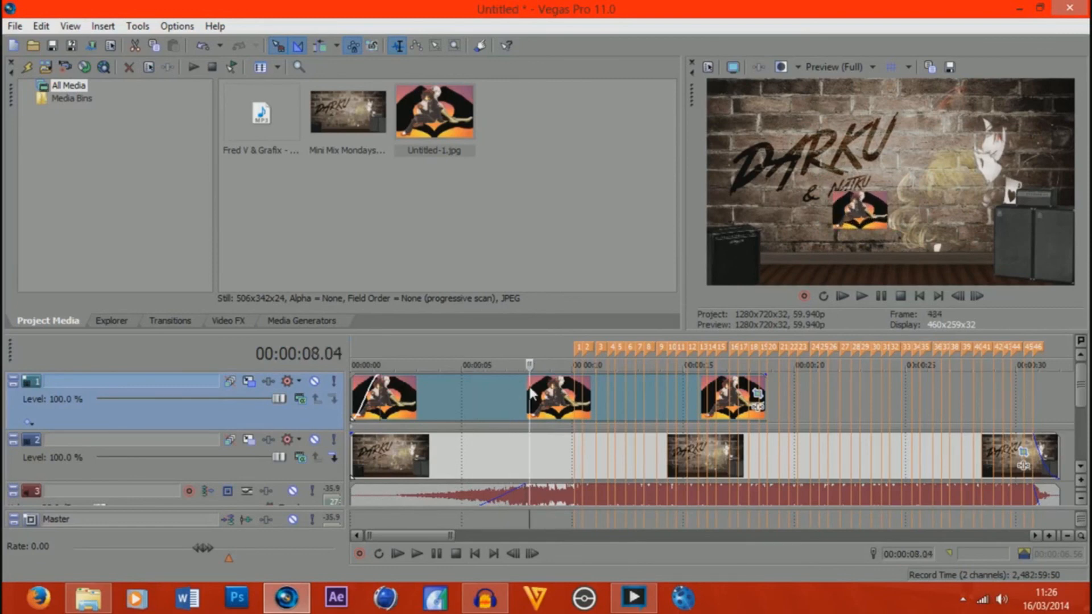
pyautogui.click(512, 394)
pyautogui.click(531, 388)
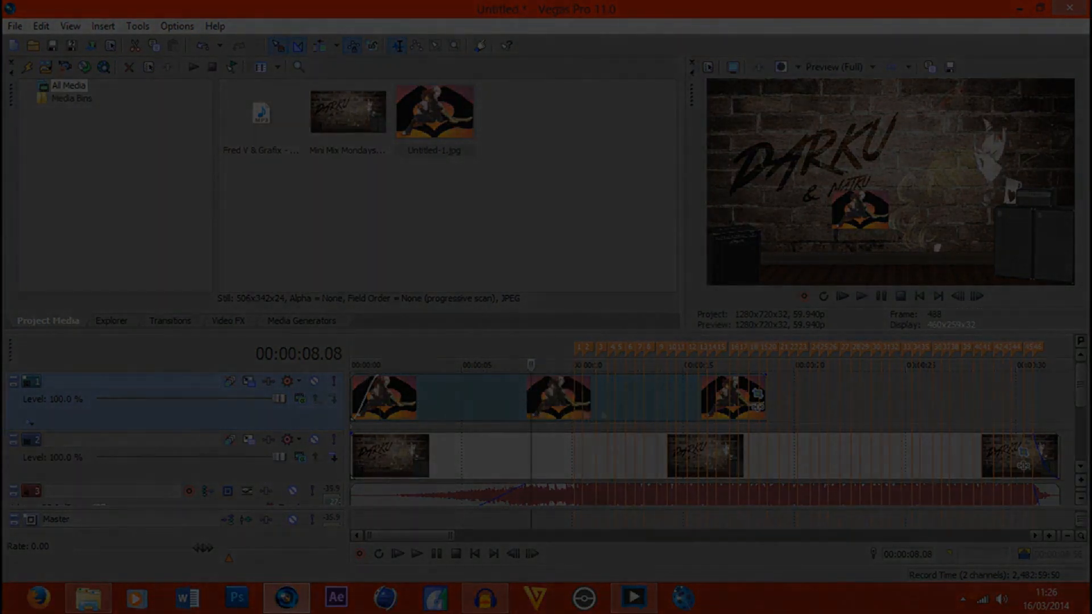
pyautogui.click(488, 600)
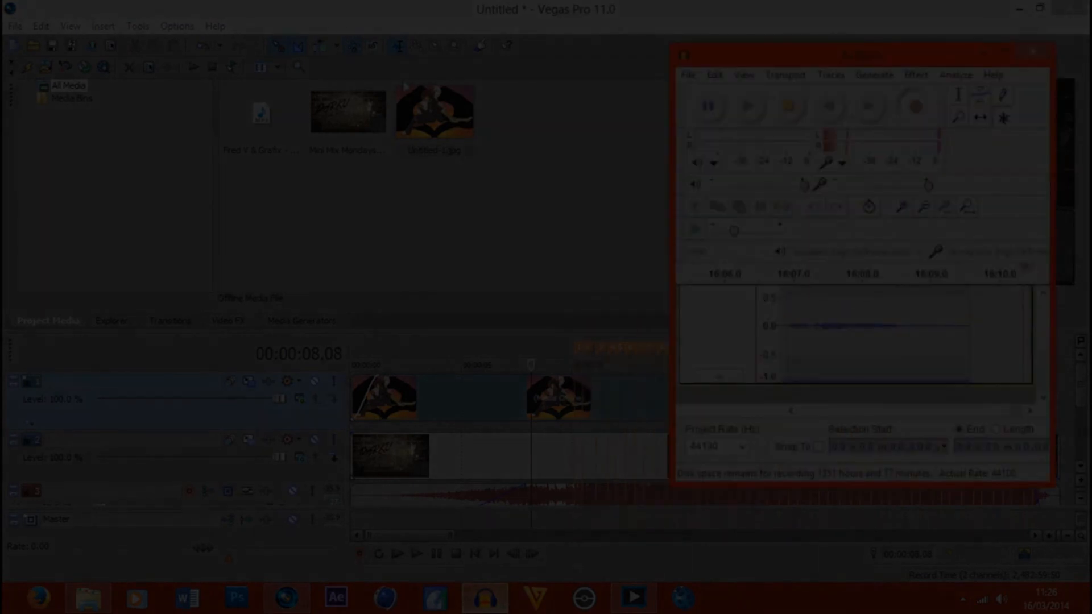
pyautogui.click(634, 598)
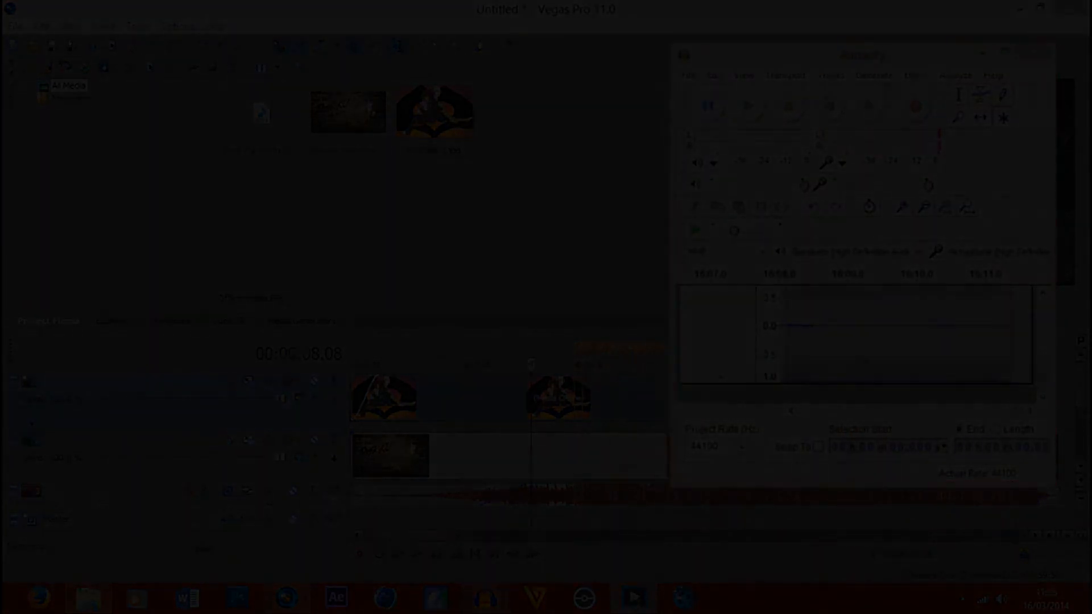